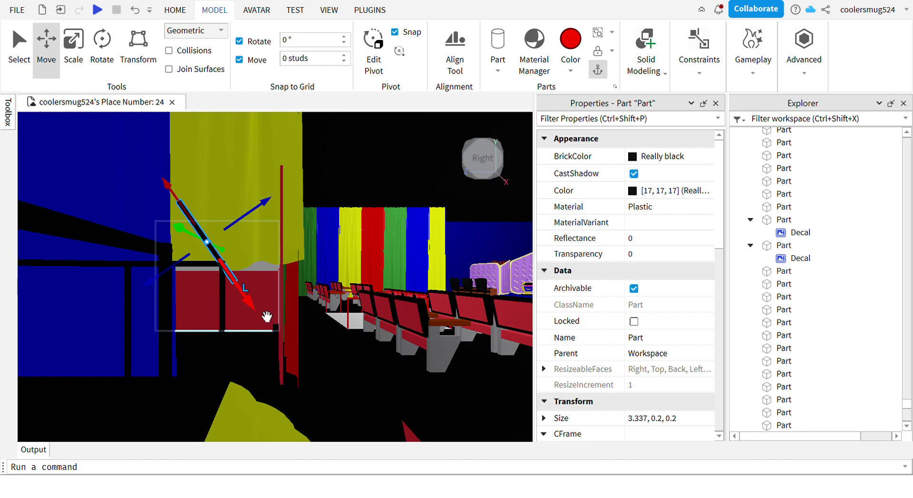
# Move the black diagonal bar down to the end of the stair railing and adjust its rotation to slope from the rail.
pyautogui.moveTo(266, 317); pyautogui.dragTo(298, 359)
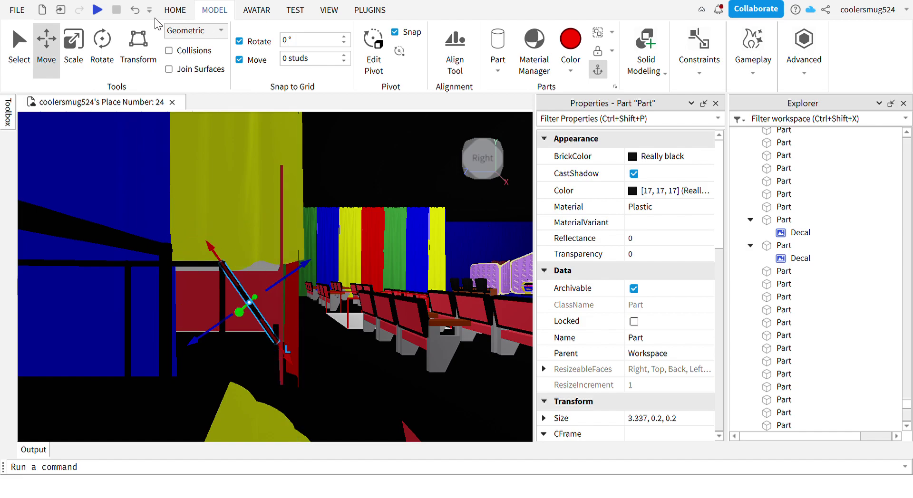
pyautogui.click(101, 45)
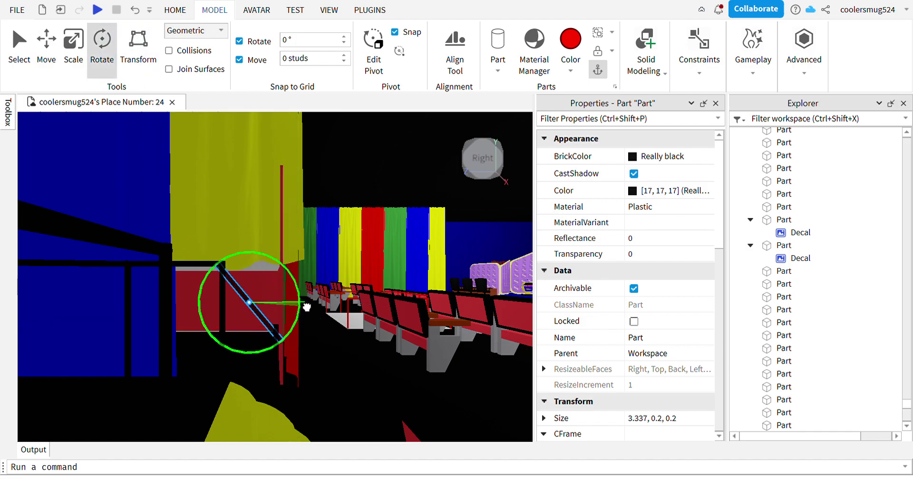
pyautogui.hotkey('ctrl', '2')
pyautogui.click(306, 271)
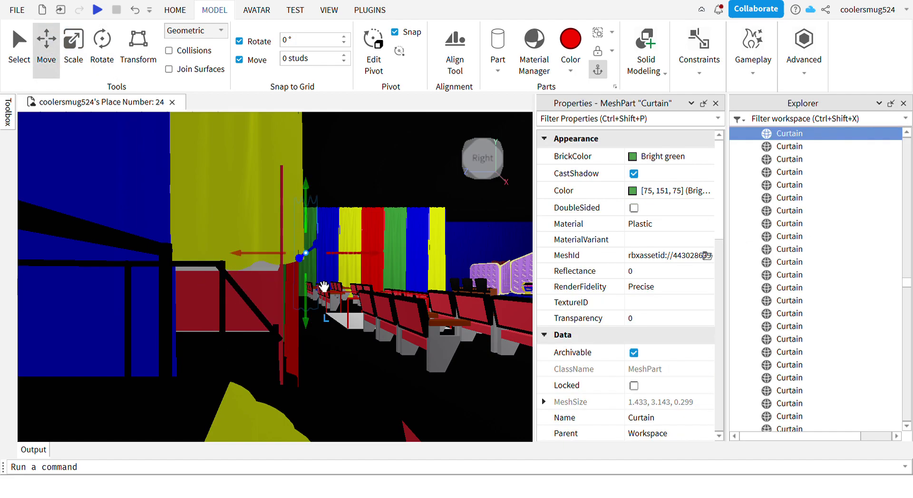
pyautogui.click(267, 326)
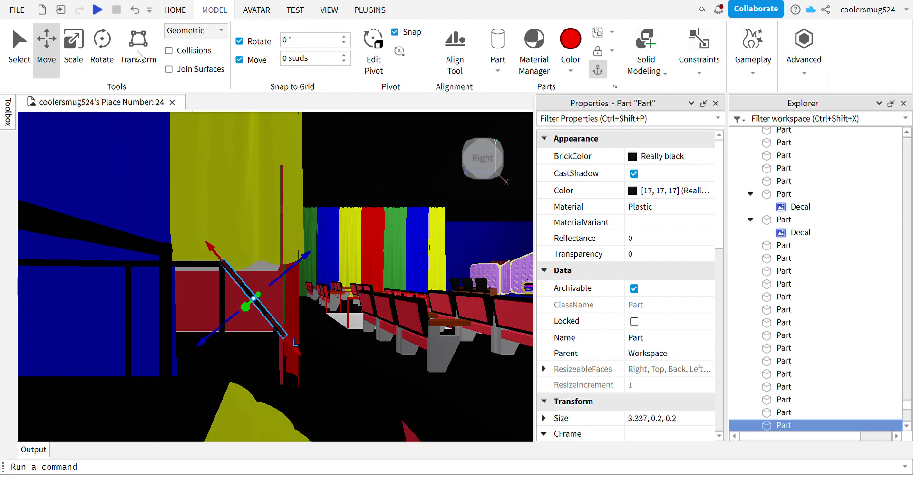
# Shorten the black diagonal bar to 2.945 studs so it fits between the rail end and the red post.
pyautogui.click(102, 46)
pyautogui.click(74, 45)
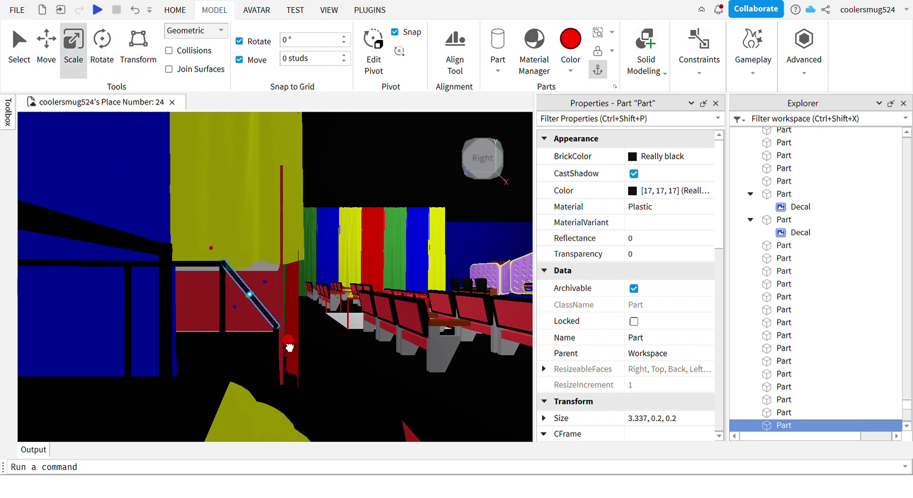
pyautogui.click(387, 300)
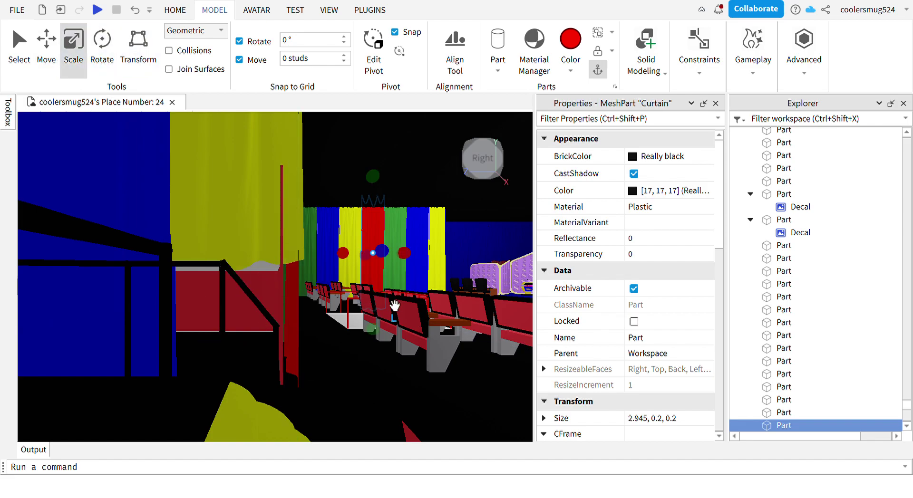
# Delete the three green front-row audience seats lettered "right", "is" and "price".
pyautogui.click(511, 158)
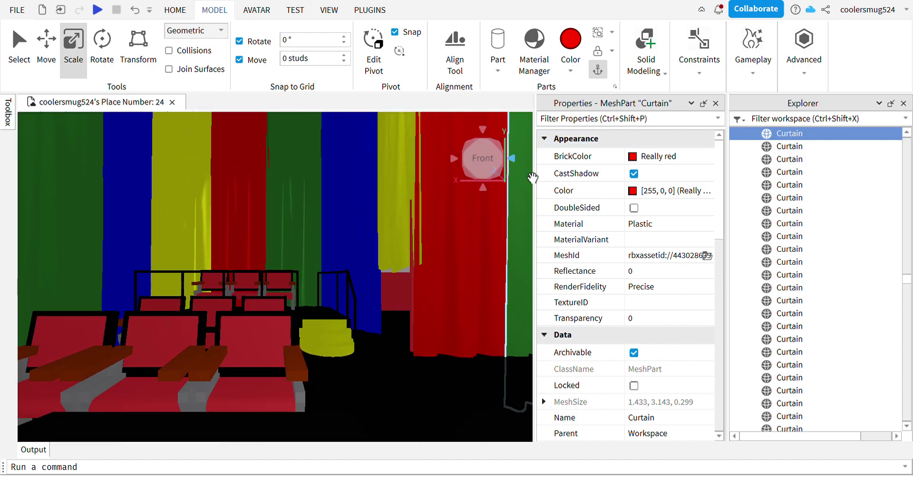
pyautogui.press('s')
pyautogui.press('d')
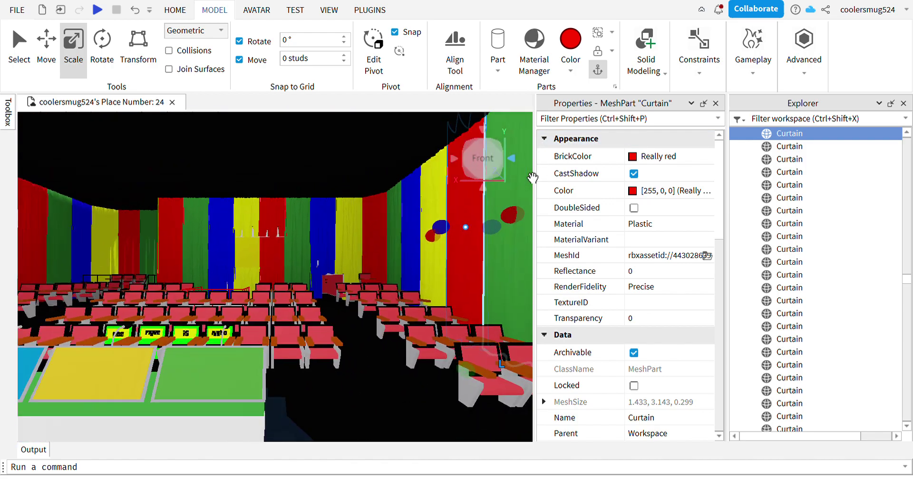
pyautogui.press('a')
pyautogui.press('w')
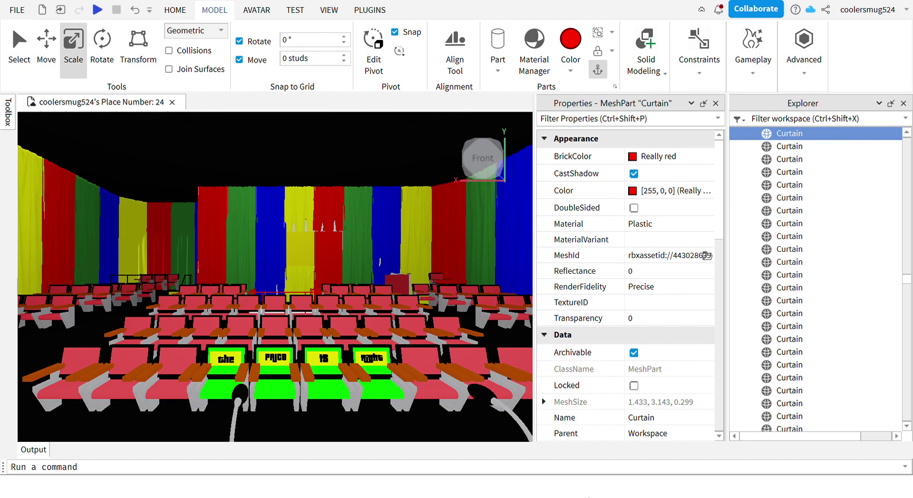
pyautogui.moveTo(499, 158)
pyautogui.mouseDown()
pyautogui.moveTo(492, 169)
pyautogui.moveTo(483, 154)
pyautogui.mouseUp()
pyautogui.press('w')
pyautogui.press('d')
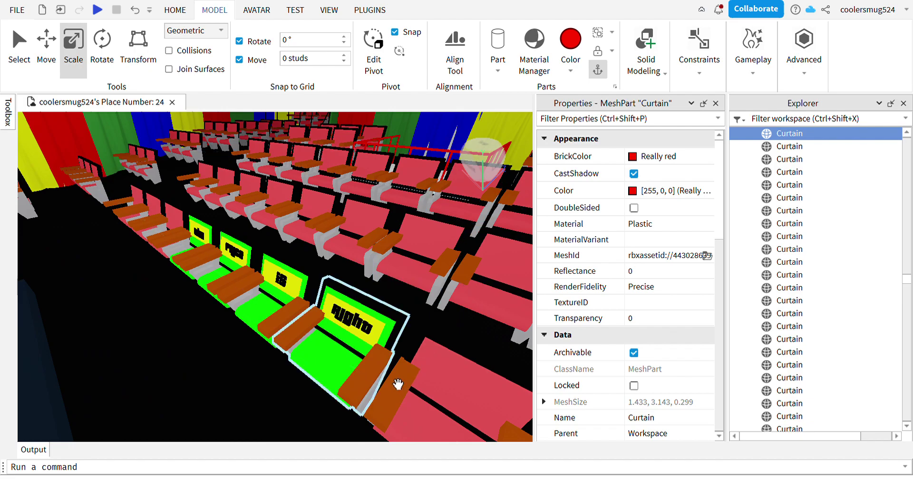
pyautogui.click(398, 384)
pyautogui.press('Delete')
pyautogui.click(318, 338)
pyautogui.press('Delete')
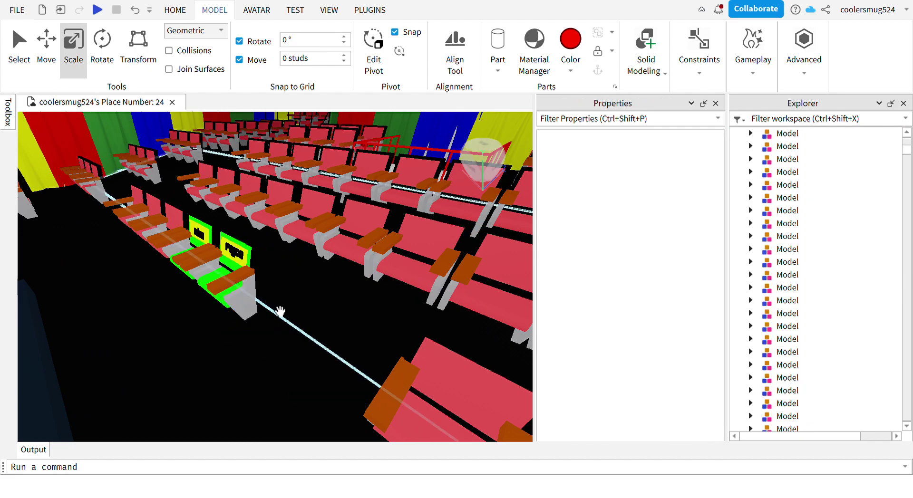
pyautogui.click(261, 297)
pyautogui.press('Delete')
# Move the green seat lettered "the" out onto the open baseplate and frame it from the front.
pyautogui.moveTo(207, 265); pyautogui.dragTo(194, 146)
pyautogui.press('w')
pyautogui.press('d')
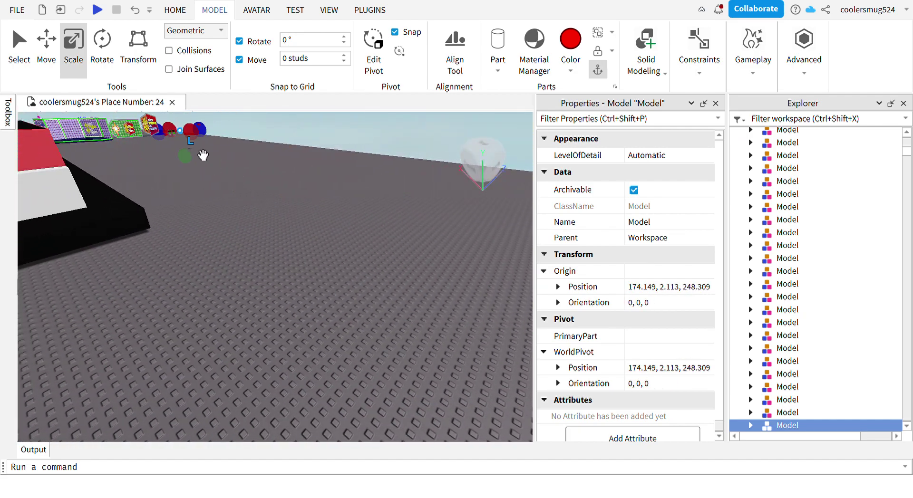
pyautogui.press('f')
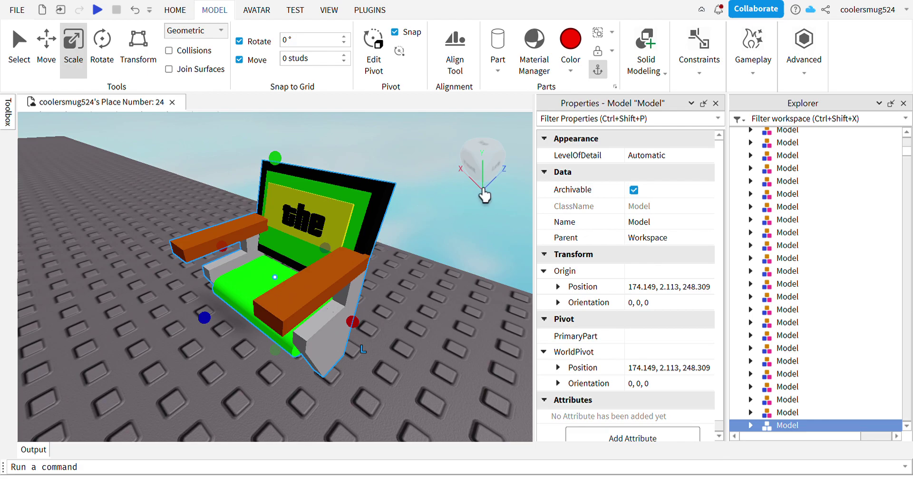
pyautogui.click(483, 191)
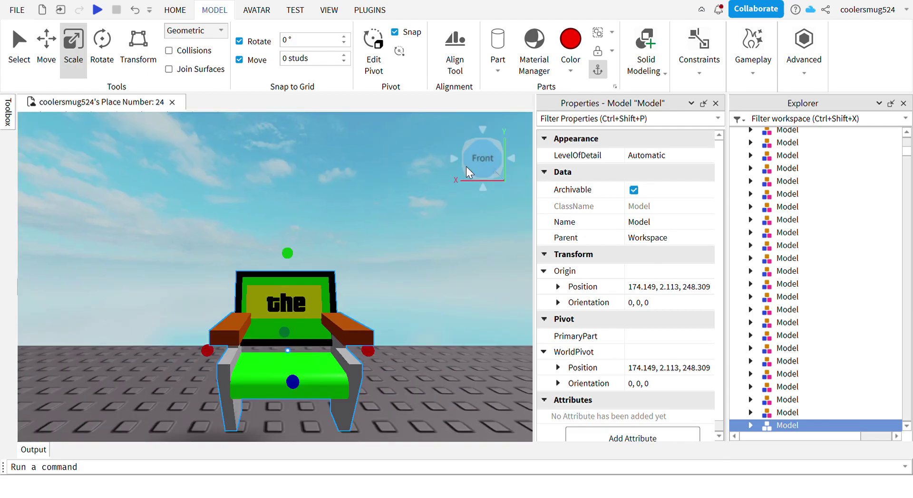
# Ungroup the green seat and delete its "the" lettering and yellow backing panel.
pyautogui.hotkey('ctrl', 'u')
pyautogui.click(526, 242)
pyautogui.click(297, 312)
pyautogui.press('Delete')
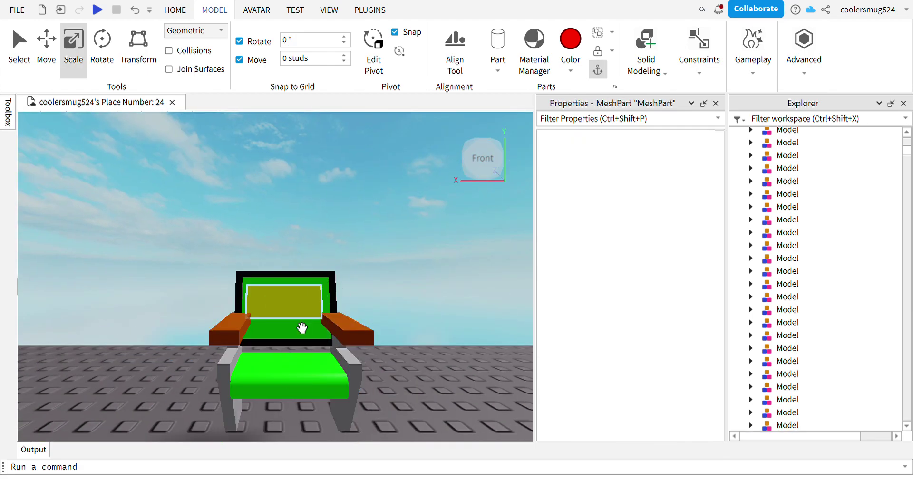
# Recolor the seat's backrest panel and the rounded front edge of its cushion Cyan.
pyautogui.click(301, 326)
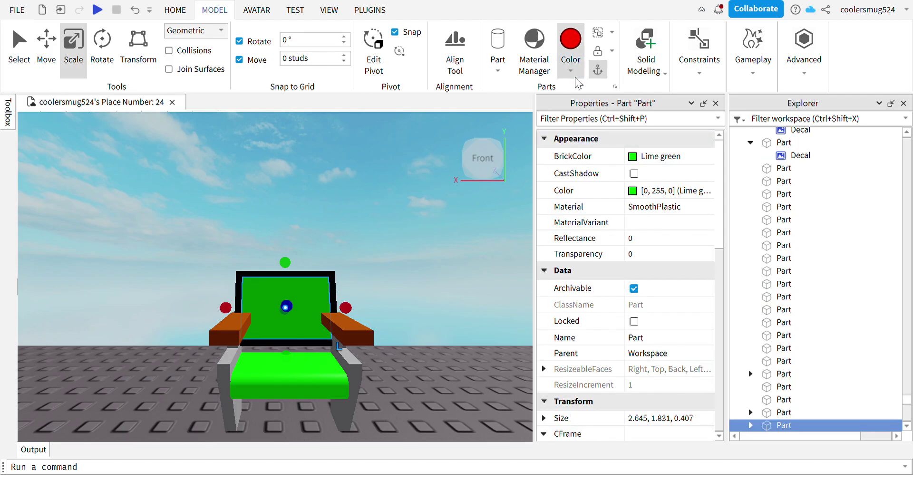
pyautogui.click(716, 161)
pyautogui.click(340, 398)
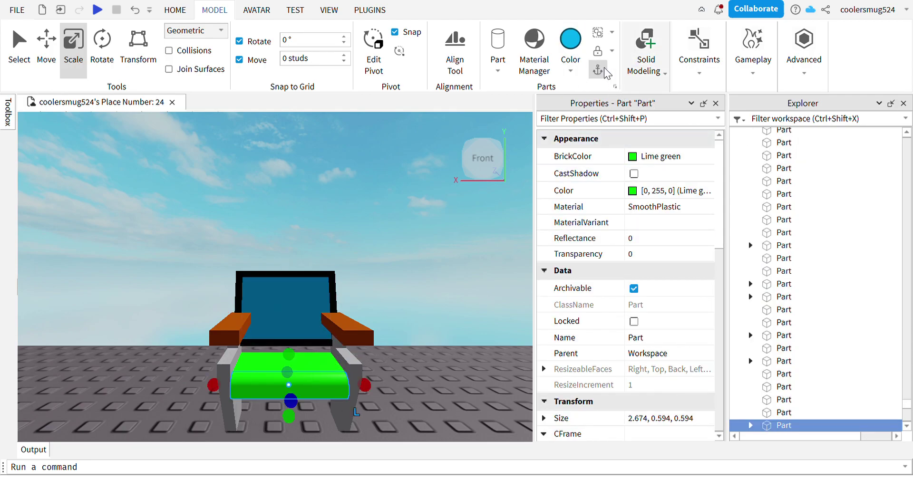
pyautogui.click(572, 47)
# Apply Cyan to the invisible Seat object and the remaining flat part of the cushion.
pyautogui.click(357, 377)
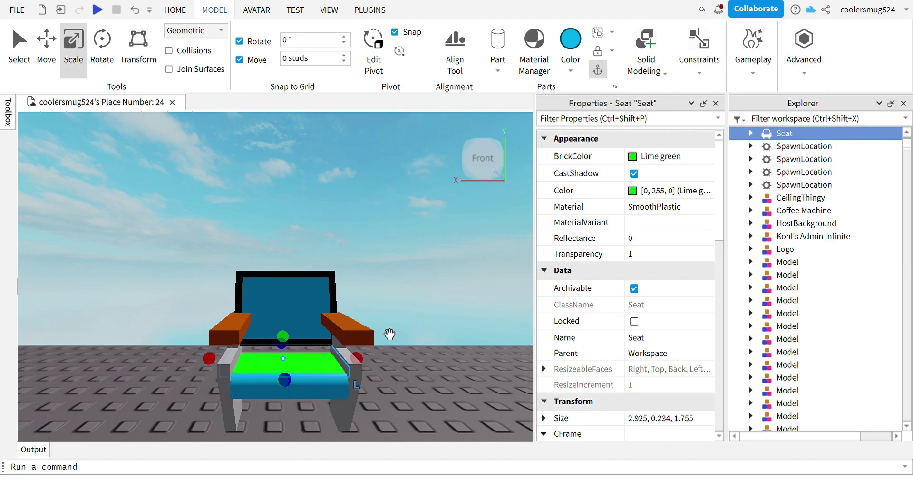
pyautogui.click(574, 39)
pyautogui.click(390, 362)
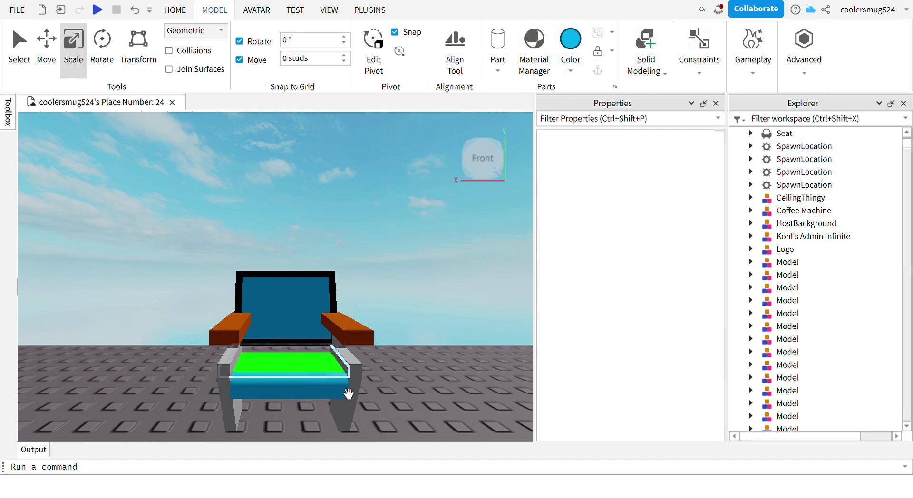
pyautogui.moveTo(350, 397); pyautogui.dragTo(361, 363, button='right')
pyautogui.click(328, 328)
pyautogui.click(579, 37)
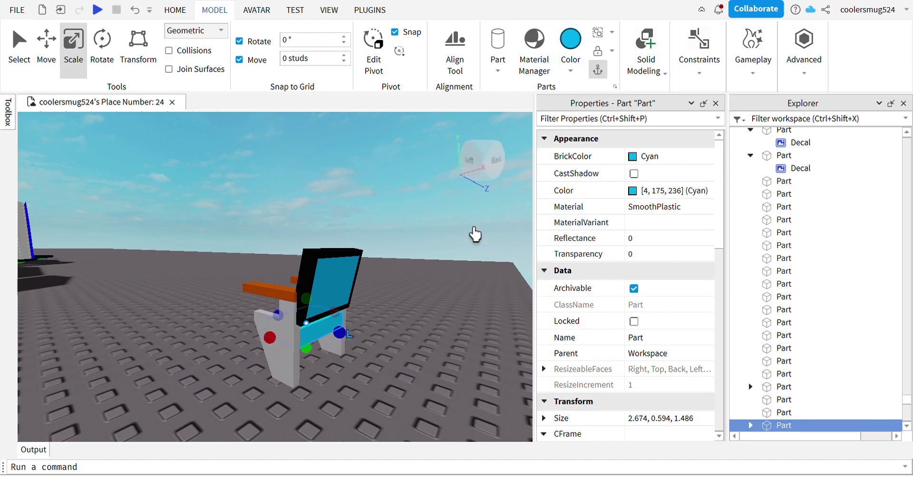
# Find the colorful honeycomb dollar-sign wall among the set pieces and move it onto a clear area of the baseplate.
pyautogui.click(474, 168)
pyautogui.press('s')
pyautogui.press('a')
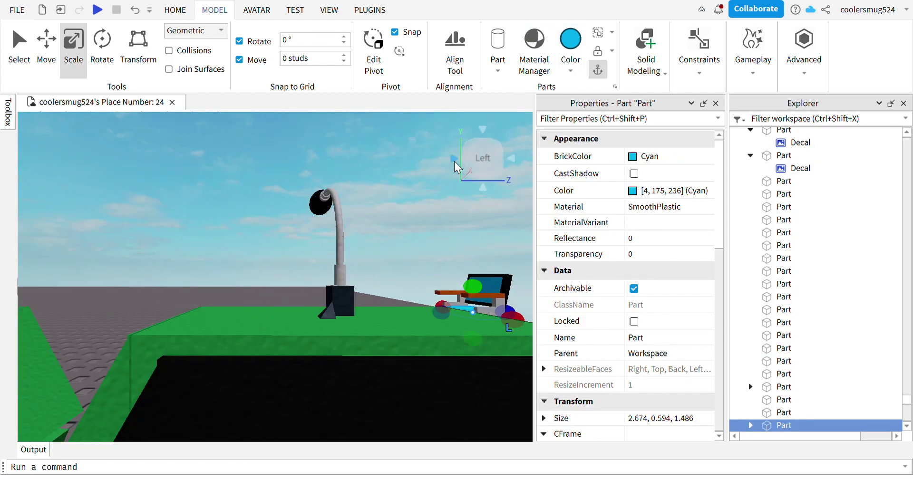
pyautogui.press('a')
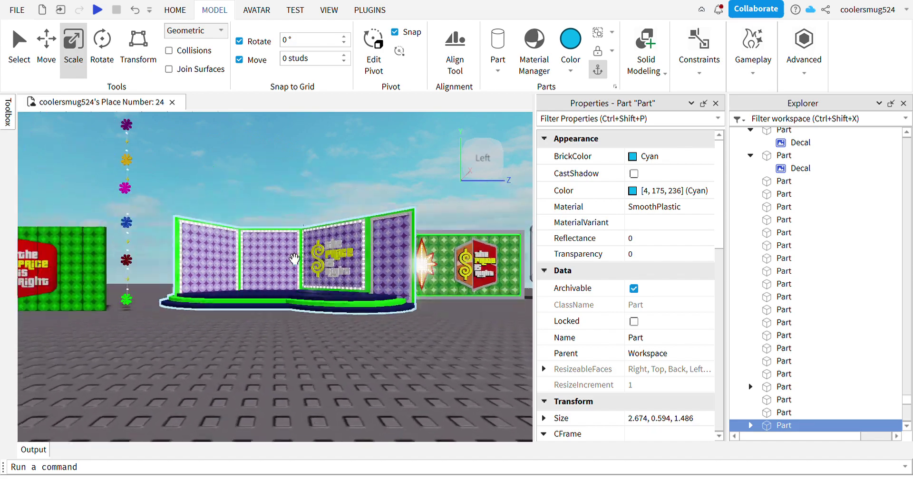
pyautogui.click(215, 267)
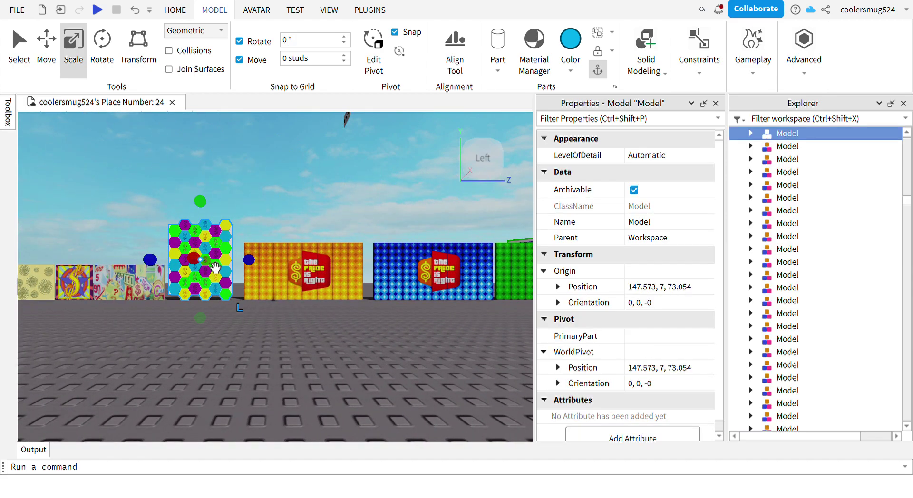
pyautogui.press('d')
pyautogui.press('d')
pyautogui.moveTo(220, 288); pyautogui.dragTo(392, 347)
pyautogui.press('w')
pyautogui.press('w')
# Ungroup the honeycomb wall and delete its lower corner hexagons and the grey backing board.
pyautogui.hotkey('ctrl', 'u')
pyautogui.click(395, 350)
pyautogui.click(429, 344)
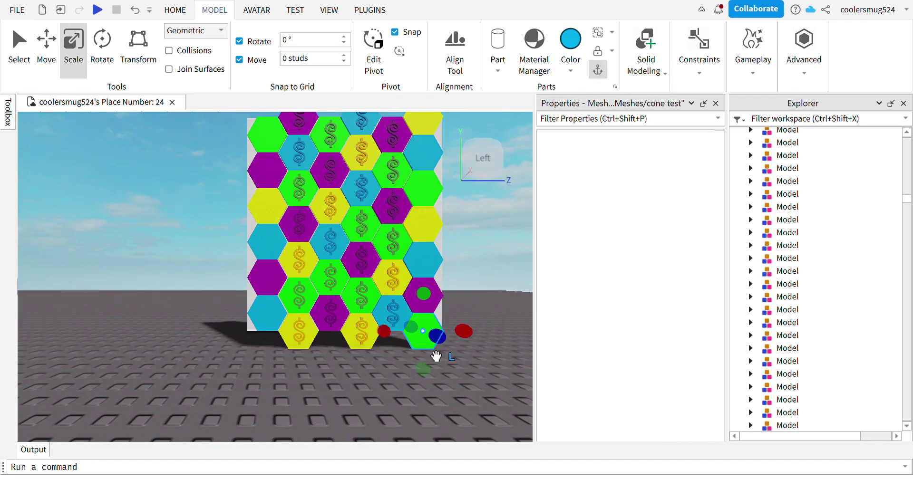
pyautogui.press('Delete')
pyautogui.click(440, 327)
pyautogui.press('Delete')
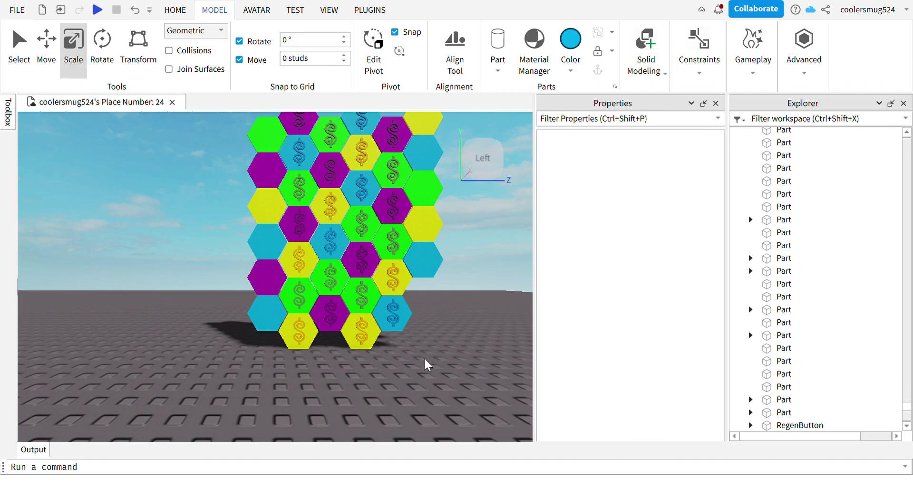
# Pull one blue dollar-sign hexagon away from the honeycomb wall and delete all the remaining tiles.
pyautogui.moveTo(424, 357); pyautogui.dragTo(515, 376)
pyautogui.press('s')
pyautogui.press('d')
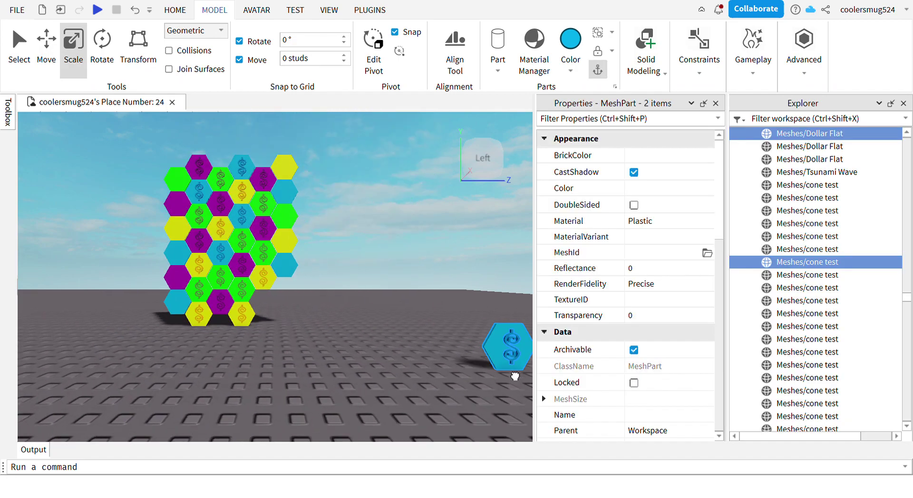
pyautogui.moveTo(344, 382); pyautogui.dragTo(119, 104)
pyautogui.press('Delete')
pyautogui.press('d')
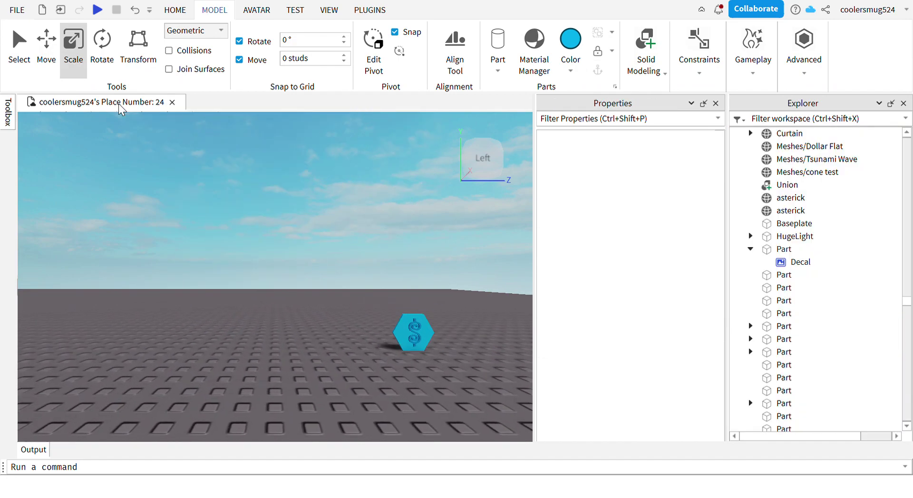
# Recolor the hexagon behind the blue dollar sign Deep orange.
pyautogui.click(412, 348)
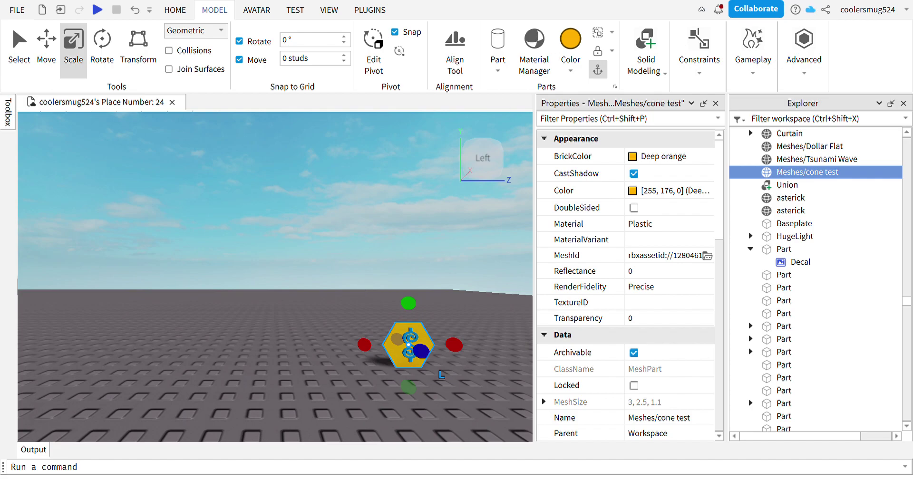
pyautogui.click(450, 323)
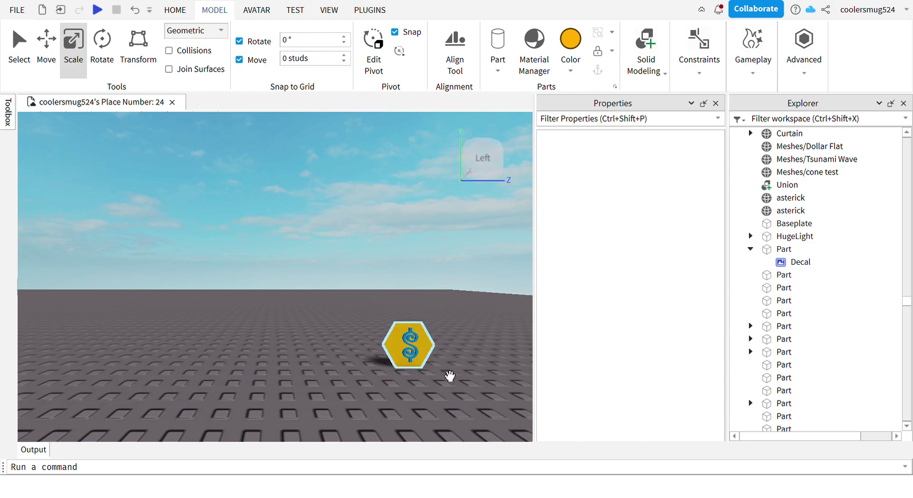
# Rotate the hexagon so that a corner points straight up and place it beside the blue dollar sign.
pyautogui.click(413, 351)
pyautogui.click(102, 45)
pyautogui.moveTo(482, 339); pyautogui.dragTo(478, 412)
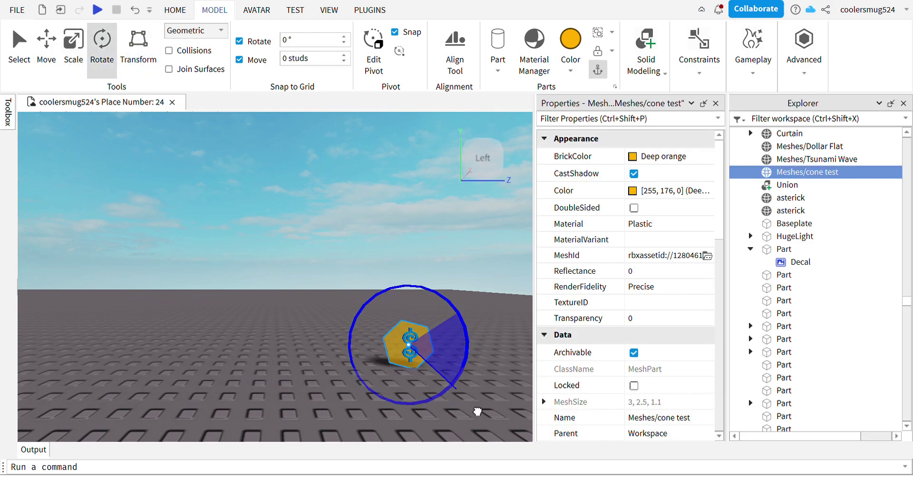
pyautogui.press('f')
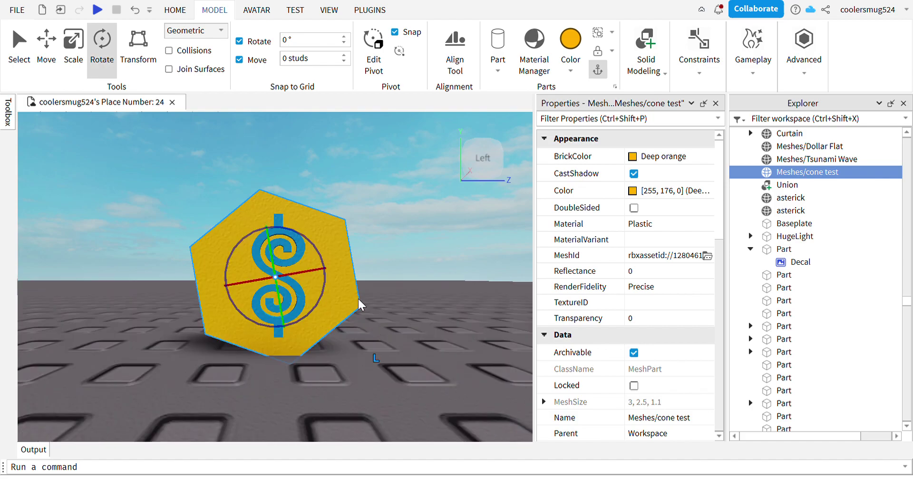
pyautogui.moveTo(360, 304); pyautogui.dragTo(469, 367)
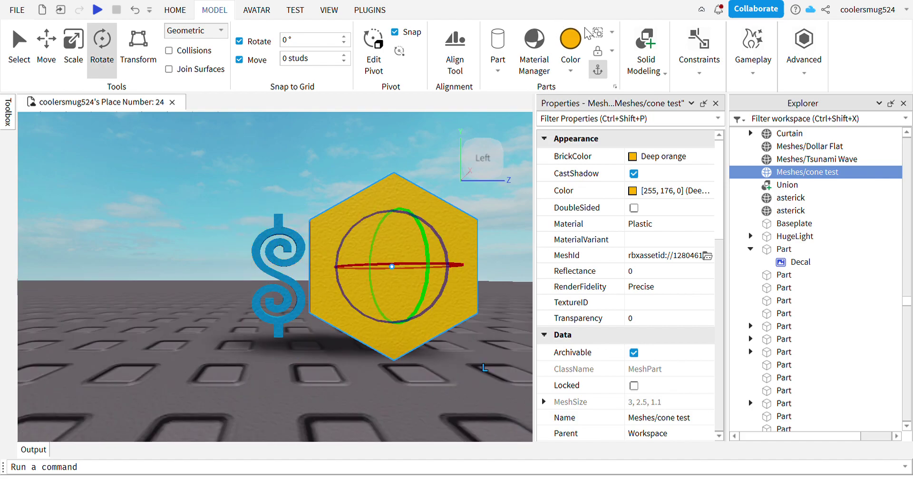
# Recolor the upright hexagon New Yeller.
pyautogui.click(596, 201)
pyautogui.click(276, 210)
pyautogui.click(405, 246)
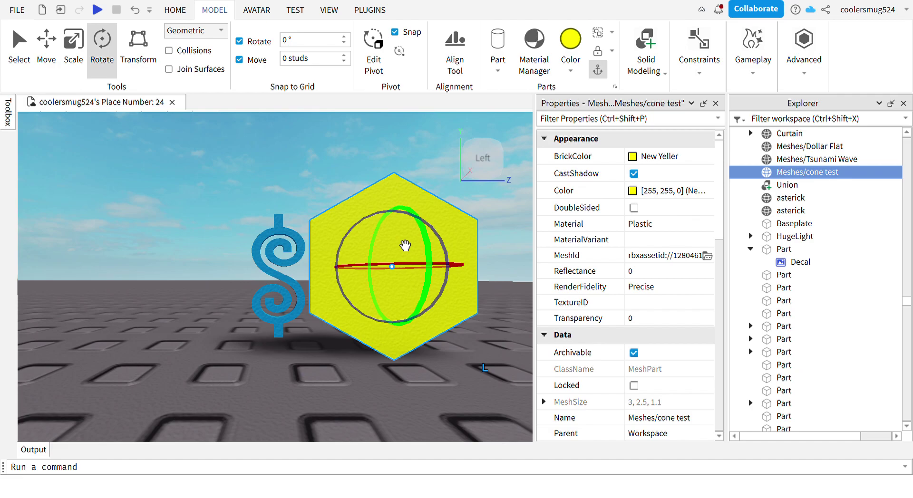
# Scale the yellow hexagon down in depth so that it becomes a thin flat plate.
pyautogui.click(485, 166)
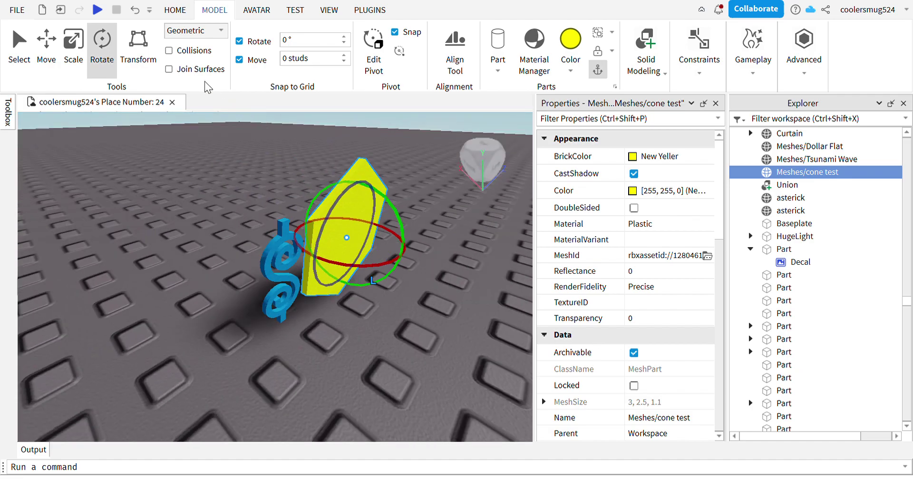
pyautogui.click(72, 38)
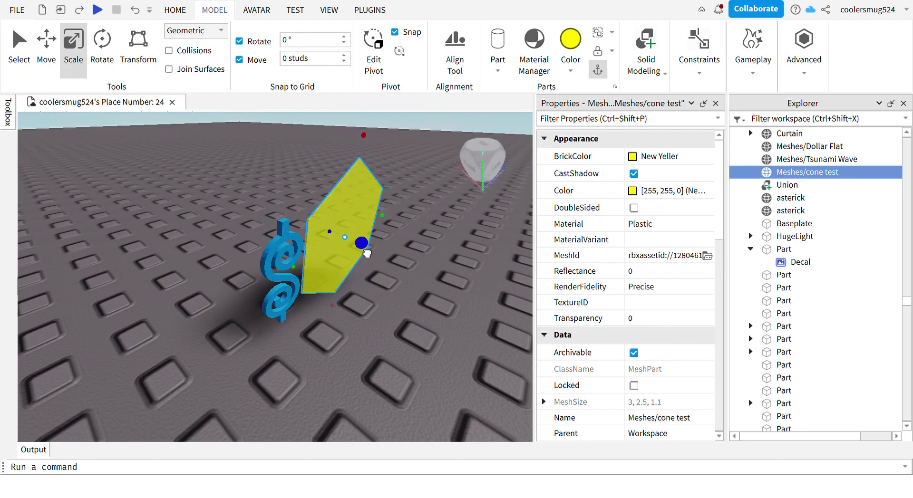
pyautogui.moveTo(367, 253); pyautogui.dragTo(369, 256)
pyautogui.moveTo(375, 267); pyautogui.dragTo(376, 265, button='right')
# Duplicate the flat yellow hexagon and recolor the copy Deep orange.
pyautogui.hotkey('ctrl', 'd')
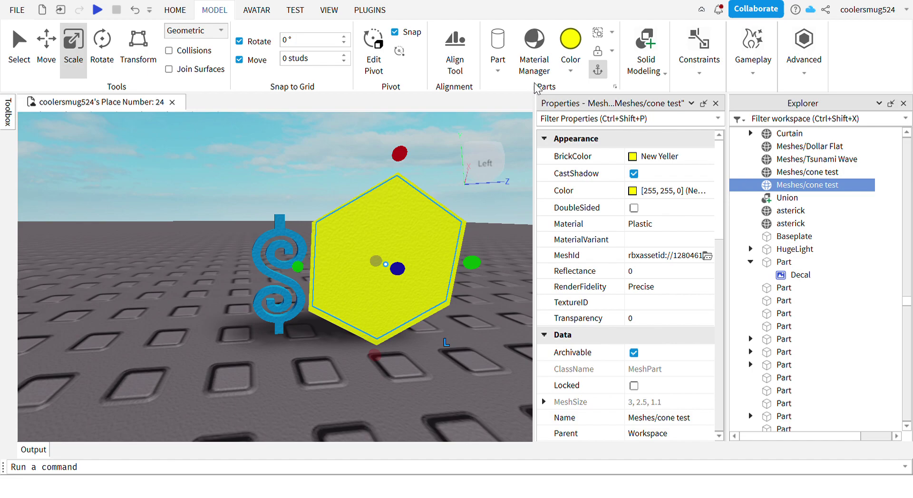
pyautogui.click(564, 196)
pyautogui.click(484, 163)
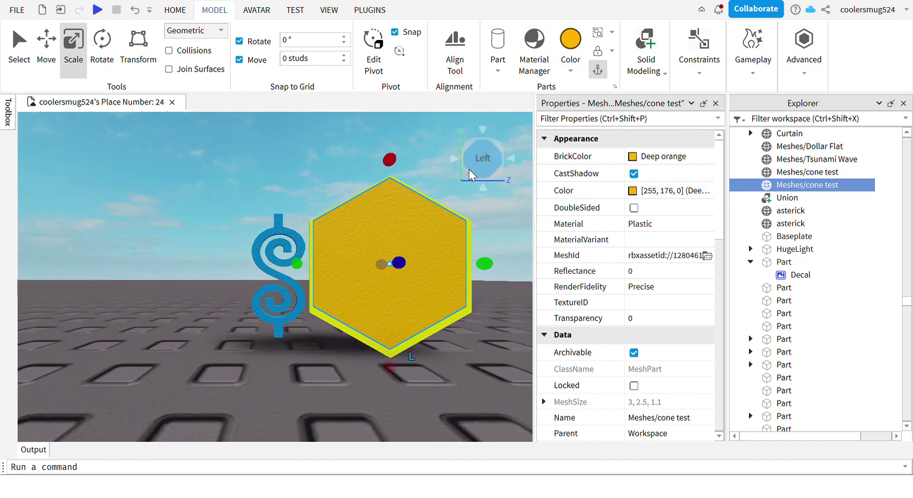
# Shrink the orange hexagon slightly and center it on the yellow one, leaving an even yellow border all around.
pyautogui.moveTo(392, 160); pyautogui.dragTo(395, 170)
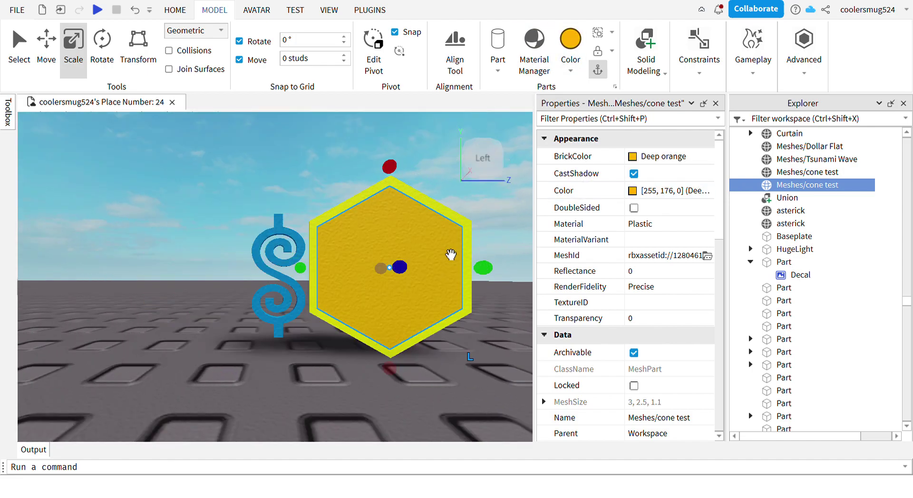
pyautogui.moveTo(432, 247); pyautogui.dragTo(433, 247)
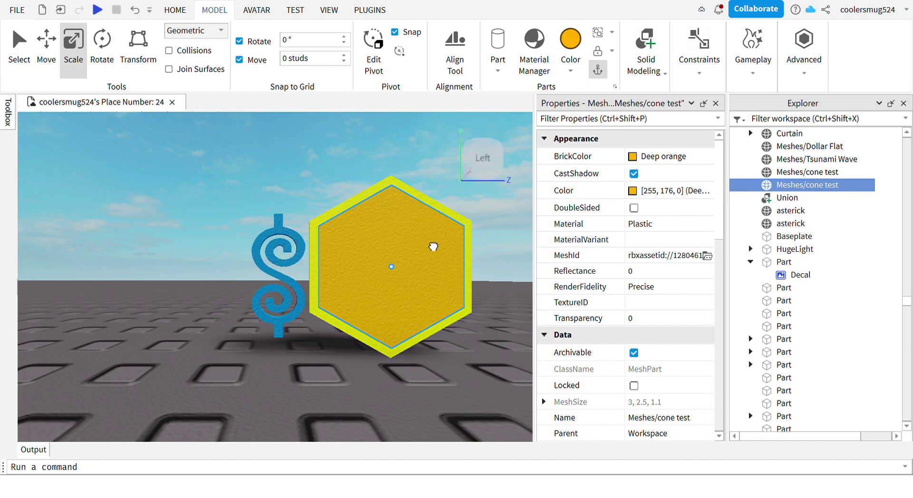
pyautogui.press('d')
pyautogui.click(429, 244)
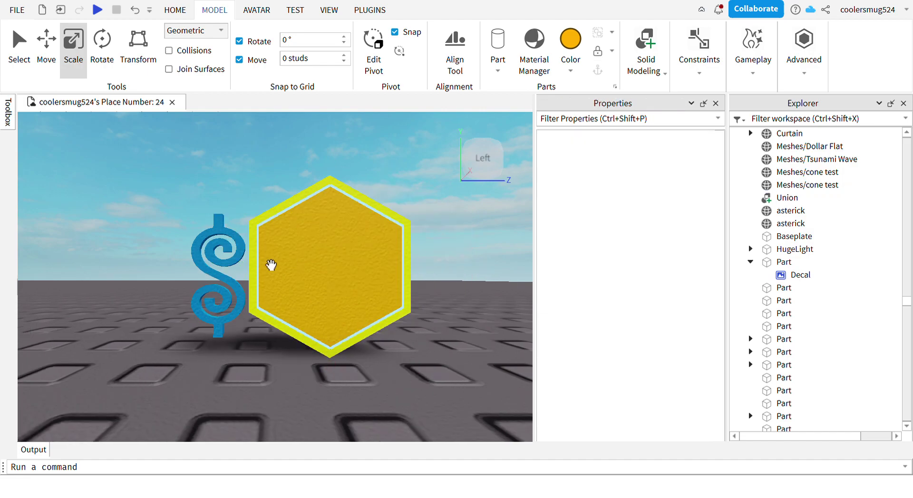
# Recolor the blue dollar sign New Yeller and scale it down proportionally beside the hexagon.
pyautogui.click(241, 264)
pyautogui.click(564, 75)
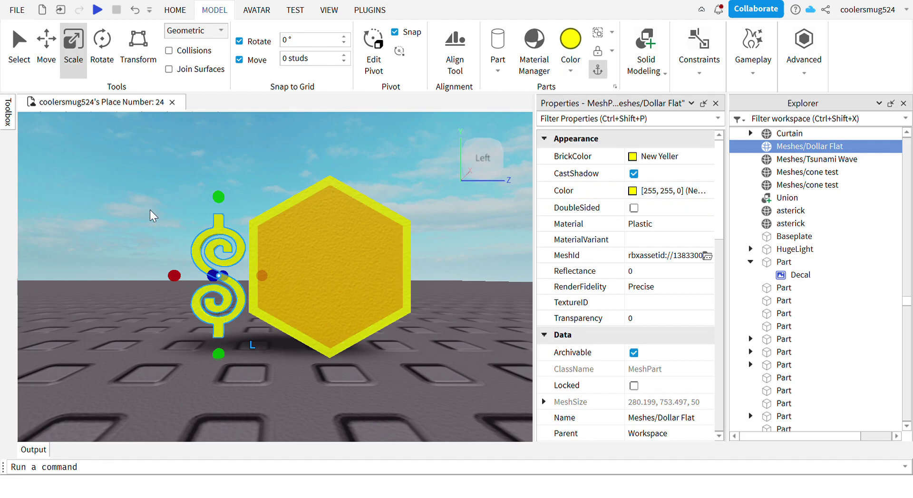
pyautogui.keyDown('shift'); pyautogui.moveTo(231, 218); pyautogui.dragTo(230, 265); pyautogui.keyUp('shift')
pyautogui.press('a')
pyautogui.moveTo(310, 272); pyautogui.dragTo(285, 259, button='right')
pyautogui.moveTo(127, 323); pyautogui.dragTo(123, 329)
pyautogui.moveTo(259, 319); pyautogui.dragTo(259, 317, button='right')
pyautogui.press('d')
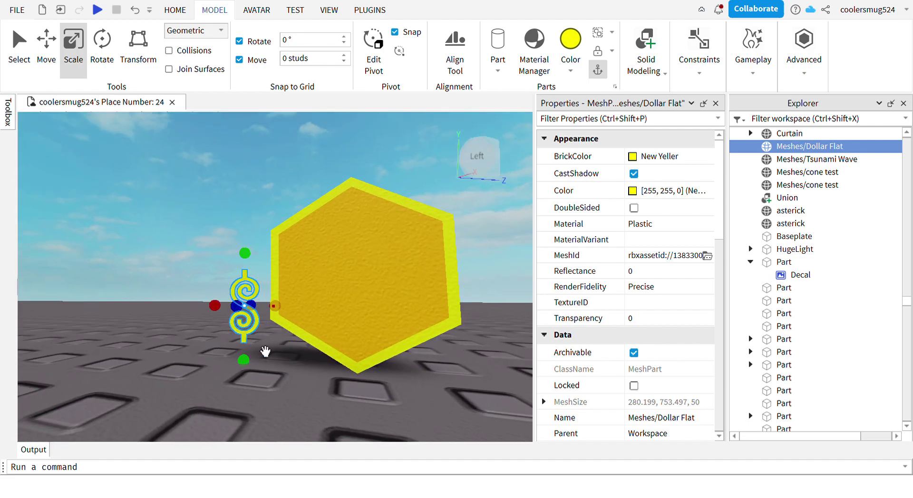
# Place the yellow dollar sign on the orange hexagon, enlarge it proportionally and center it between the upper and lower corners.
pyautogui.moveTo(245, 323); pyautogui.dragTo(356, 256)
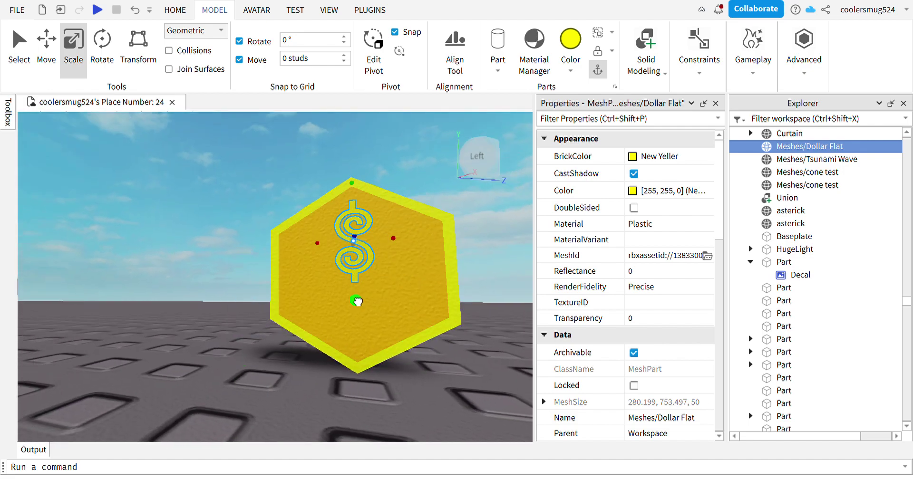
pyautogui.keyDown('shift'); pyautogui.moveTo(357, 302); pyautogui.dragTo(360, 365); pyautogui.keyUp('shift')
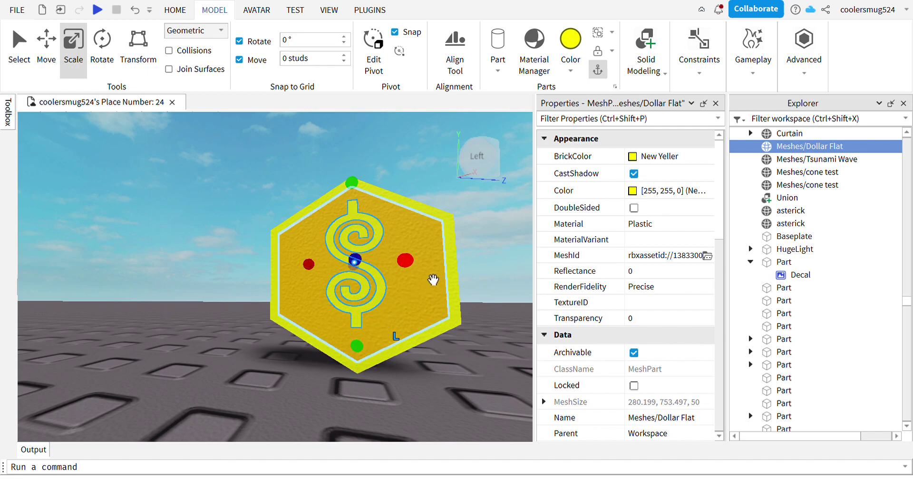
pyautogui.moveTo(385, 315); pyautogui.dragTo(382, 307)
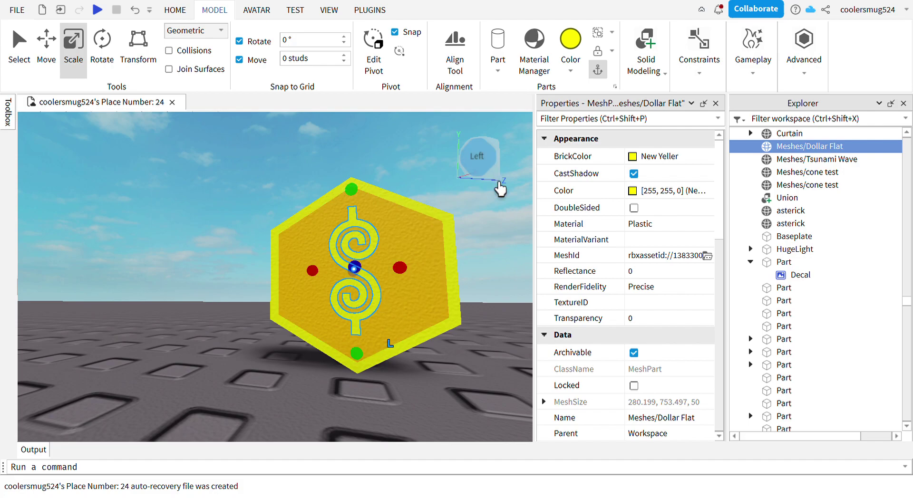
pyautogui.click(493, 176)
pyautogui.click(361, 137)
# Move the dollar sign and both hexagons together next to the blue chair and group them into one model.
pyautogui.scroll(-3, 362, 137)
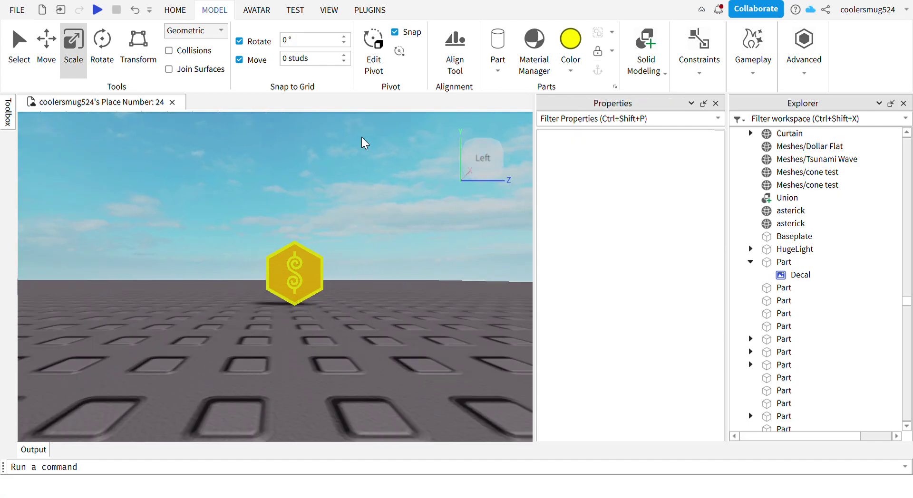
pyautogui.moveTo(330, 368); pyautogui.dragTo(199, 191)
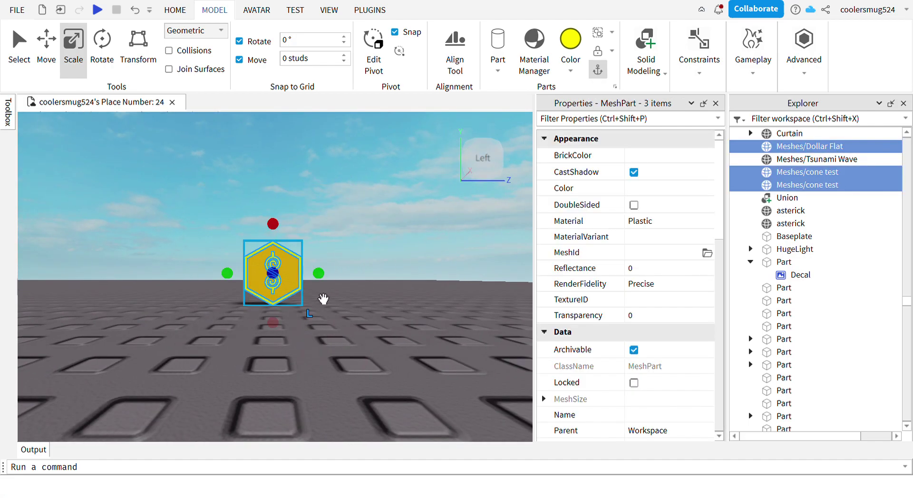
pyautogui.moveTo(323, 298); pyautogui.dragTo(526, 252)
pyautogui.scroll(-5, 305, 284)
pyautogui.scroll(5, 435, 293)
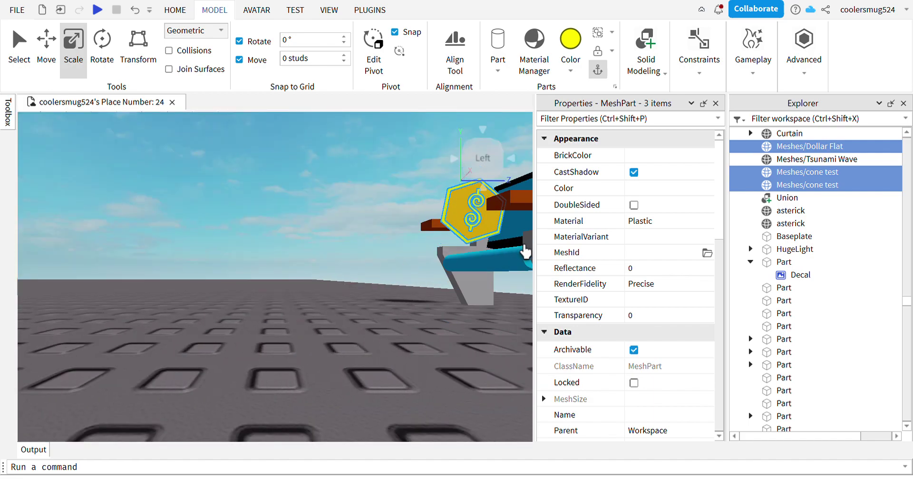
pyautogui.press('f')
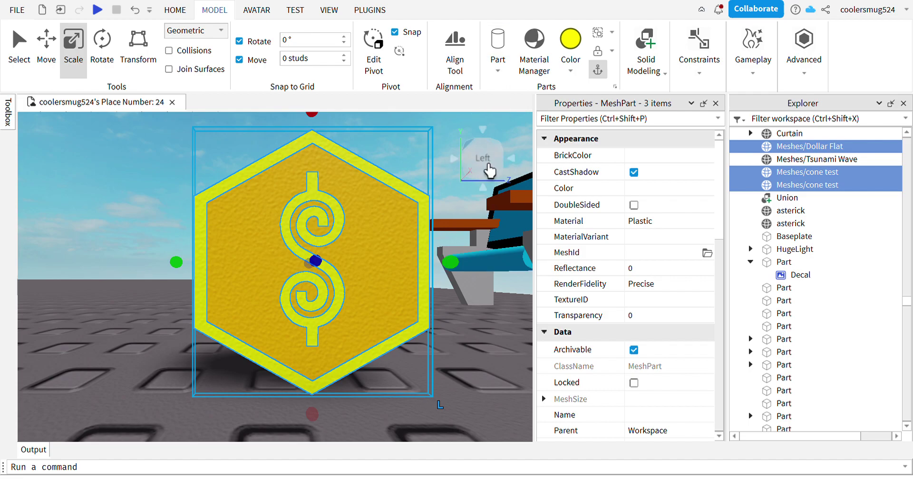
pyautogui.click(473, 150)
pyautogui.hotkey('ctrl', 'g')
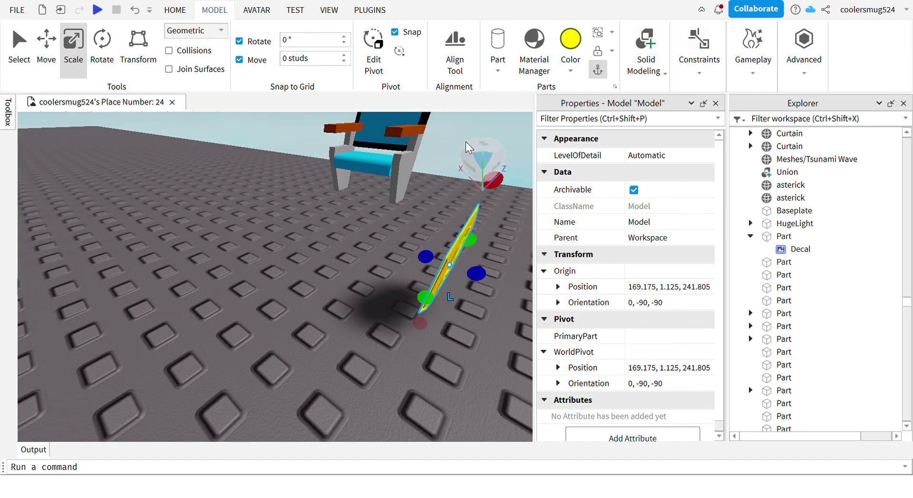
# Rotate the grouped dollar-sign emblem about its vertical axis so that it faces the same way as the blue chair.
pyautogui.click(97, 55)
pyautogui.moveTo(473, 284); pyautogui.dragTo(443, 242)
pyautogui.scroll(-4, 495, 183)
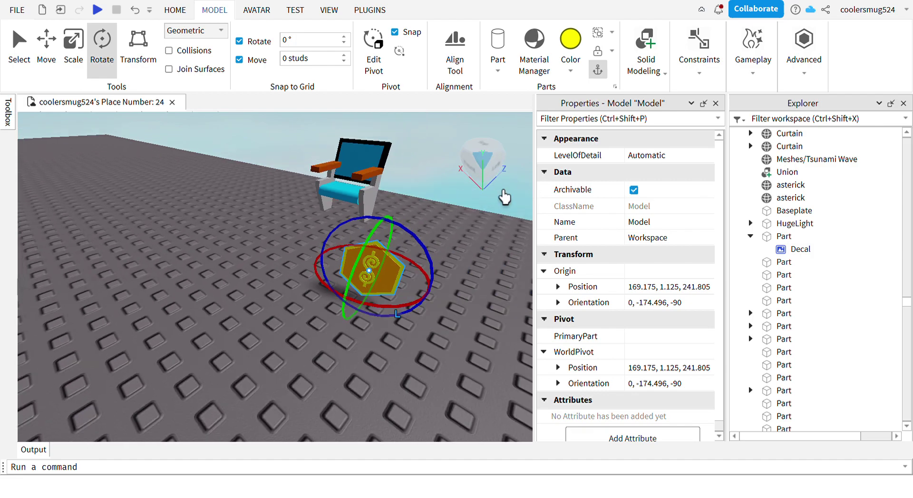
# Place the dollar-sign emblem against the front of the blue chair's backrest.
pyautogui.click(470, 164)
pyautogui.click(401, 208)
pyautogui.click(238, 392)
pyautogui.press('a')
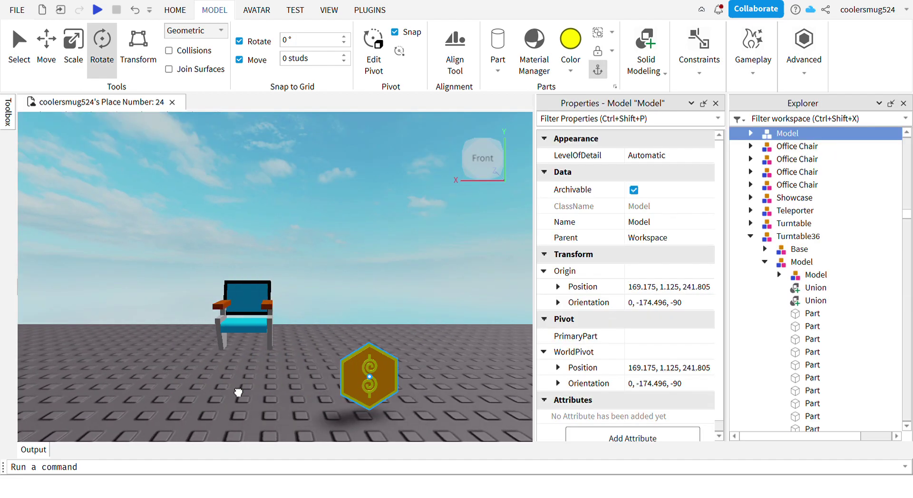
pyautogui.press('w')
pyautogui.press('d')
pyautogui.moveTo(238, 392); pyautogui.dragTo(265, 324)
# Scale the emblem down to fit inside the black backrest frame and center it on the blue panel.
pyautogui.click(73, 48)
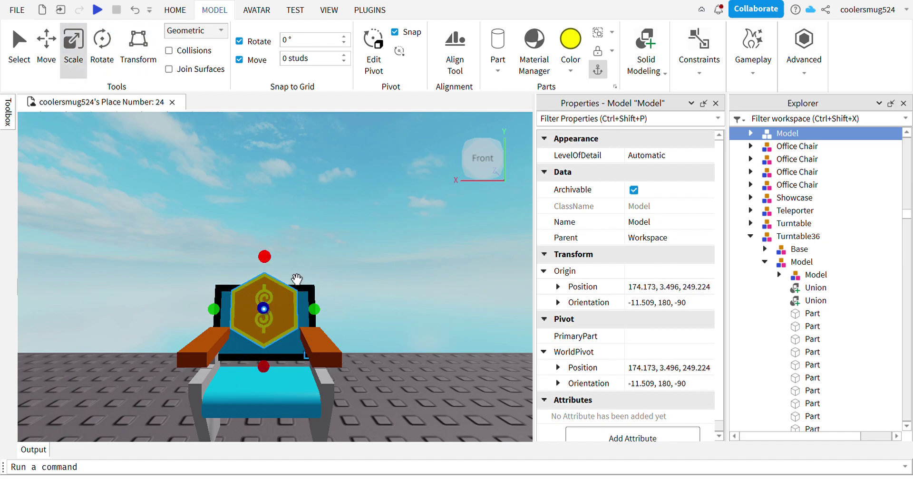
pyautogui.moveTo(295, 281); pyautogui.dragTo(278, 290)
pyautogui.click(325, 197)
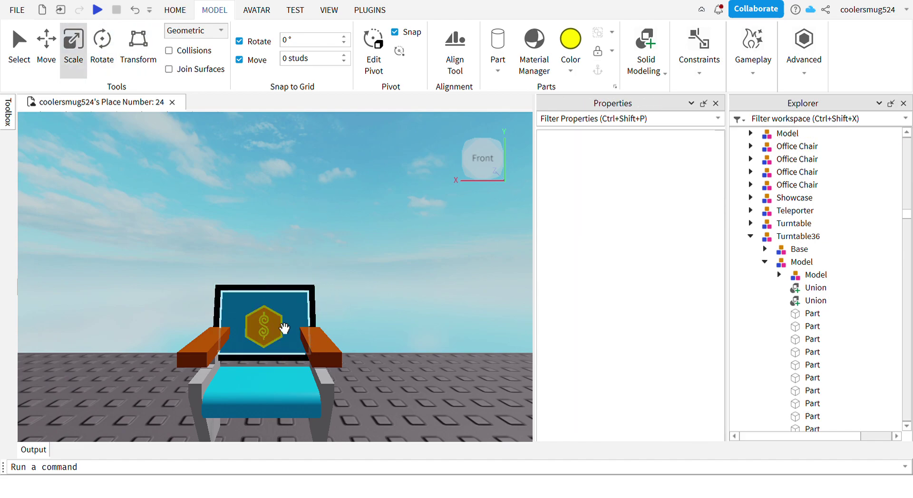
pyautogui.moveTo(263, 331); pyautogui.dragTo(261, 326)
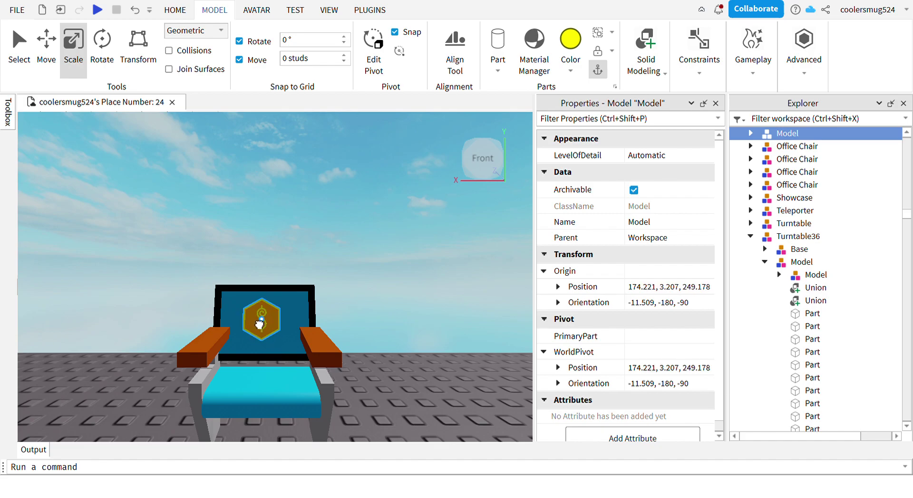
pyautogui.click(306, 238)
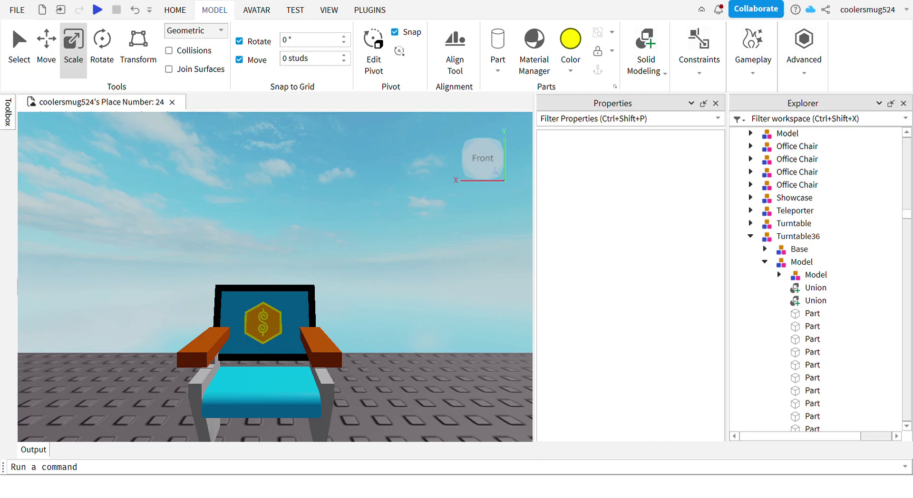
# Enlarge the emblem slightly and reposition it in the middle of the chair's backrest.
pyautogui.click(274, 341)
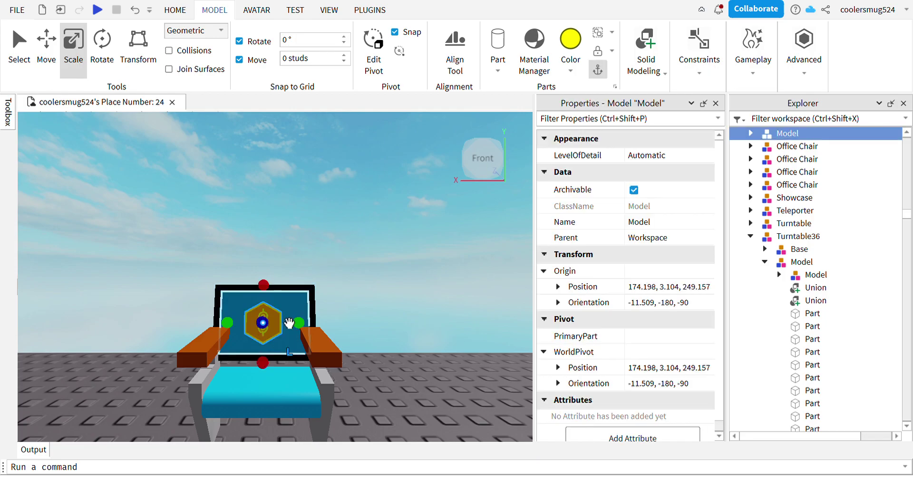
pyautogui.moveTo(263, 286); pyautogui.dragTo(264, 278)
pyautogui.moveTo(297, 332); pyautogui.dragTo(279, 317)
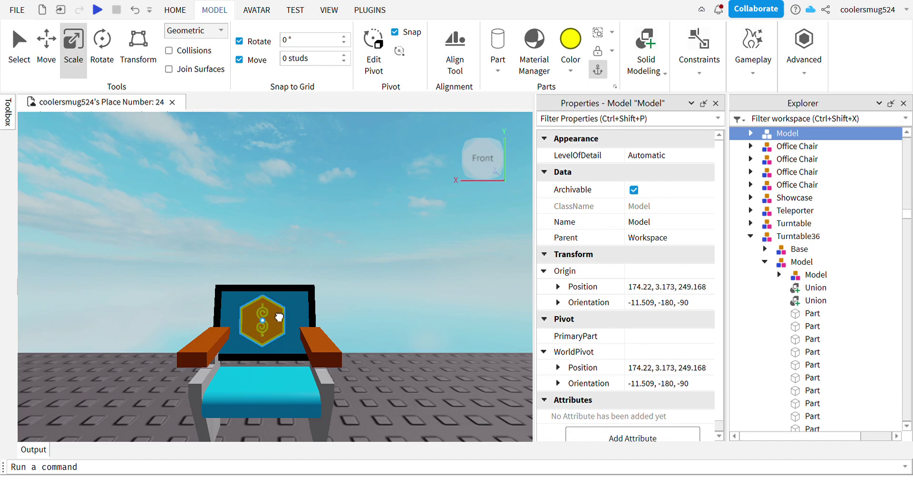
# Nudge the emblem into its final place on the backrest and group it with the whole chair.
pyautogui.hotkey('ctrl', '2')
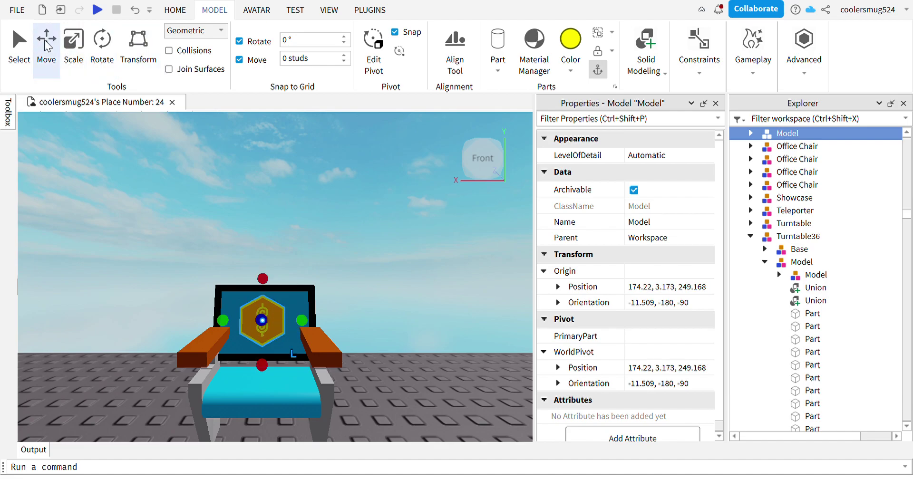
pyautogui.click(309, 213)
pyautogui.scroll(-5, 309, 213)
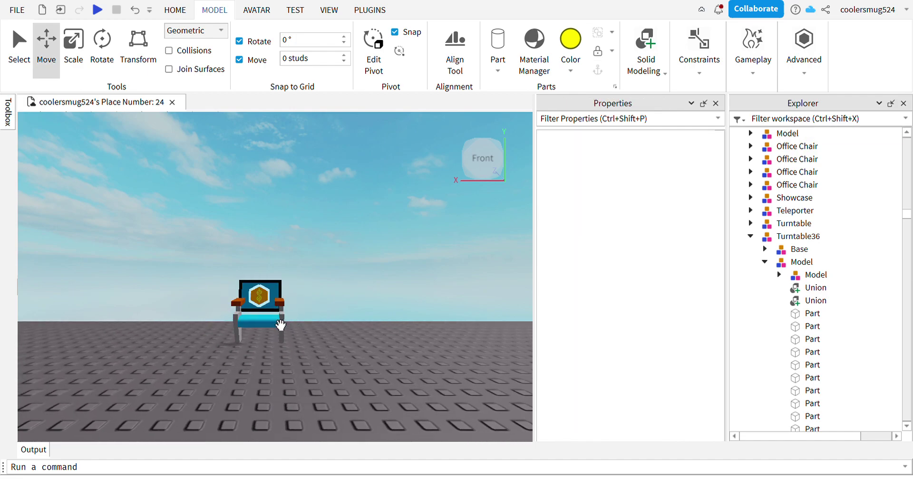
pyautogui.click(281, 326)
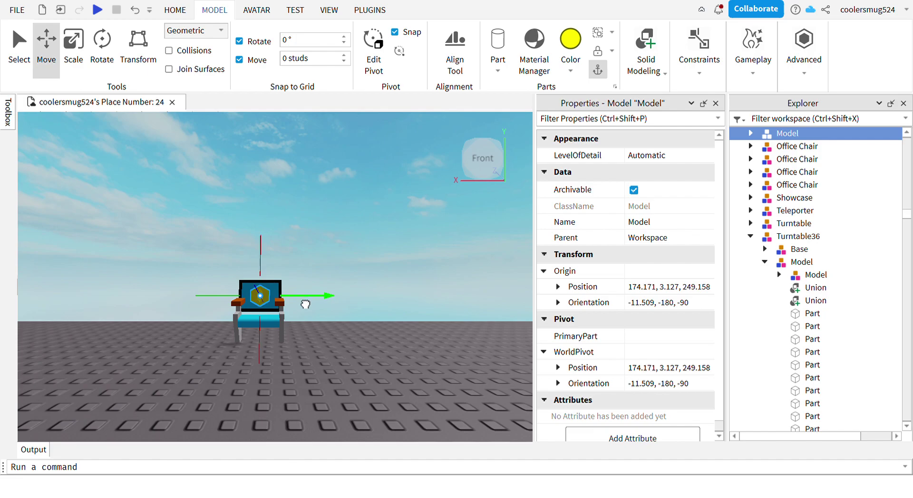
pyautogui.moveTo(398, 295); pyautogui.dragTo(155, 150)
pyautogui.hotkey('ctrl', 'g')
pyautogui.click(350, 231)
# Move the blue emblem chair into the studio and place it at the end of a row of red audience seats.
pyautogui.press('s')
pyautogui.press('a')
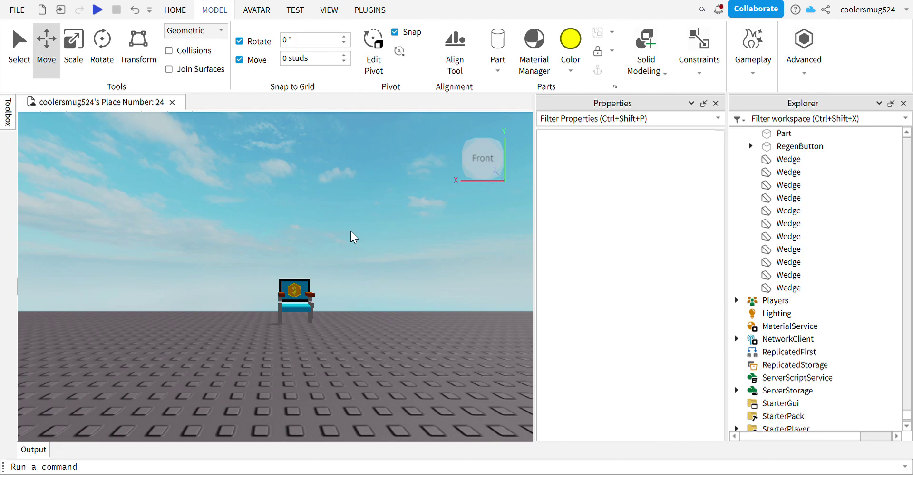
pyautogui.click(299, 293)
pyautogui.press('d')
pyautogui.press('s')
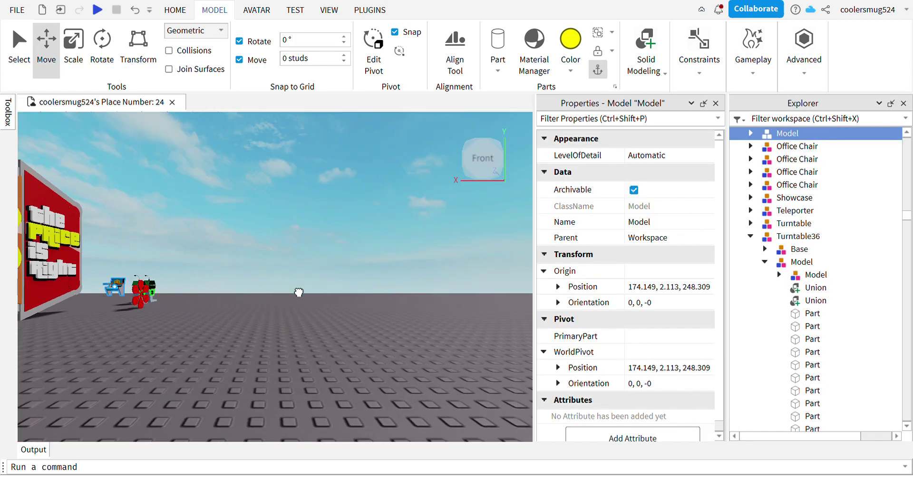
pyautogui.press('d')
pyautogui.press('s')
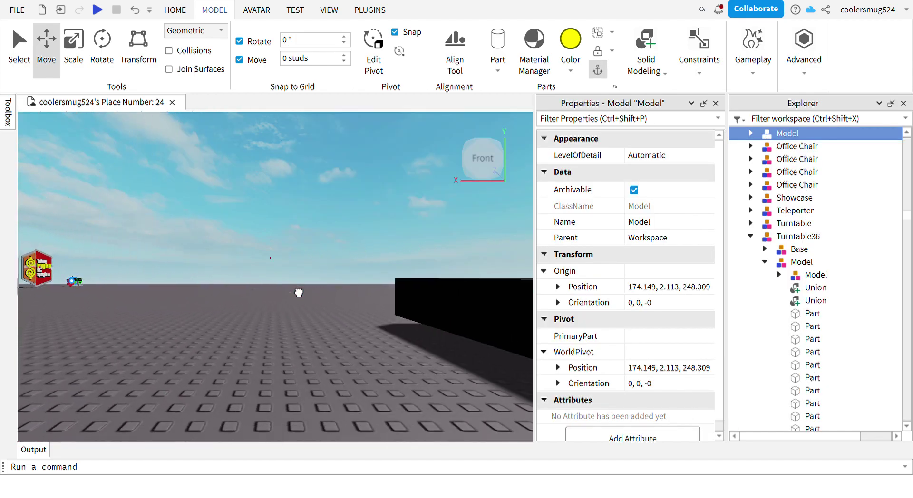
pyautogui.press('s')
pyautogui.press('w')
pyautogui.press('a')
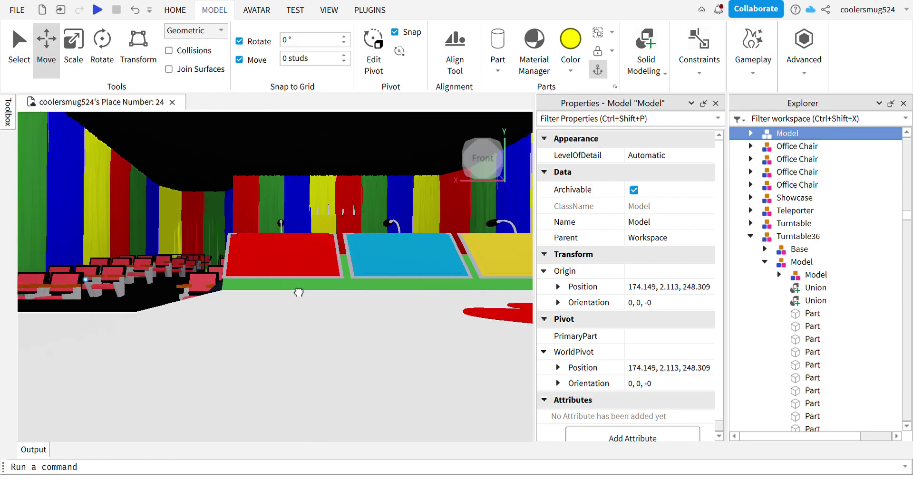
pyautogui.press('w')
pyautogui.press('d')
pyautogui.moveTo(299, 293); pyautogui.dragTo(318, 406)
pyautogui.press('w')
pyautogui.press('s')
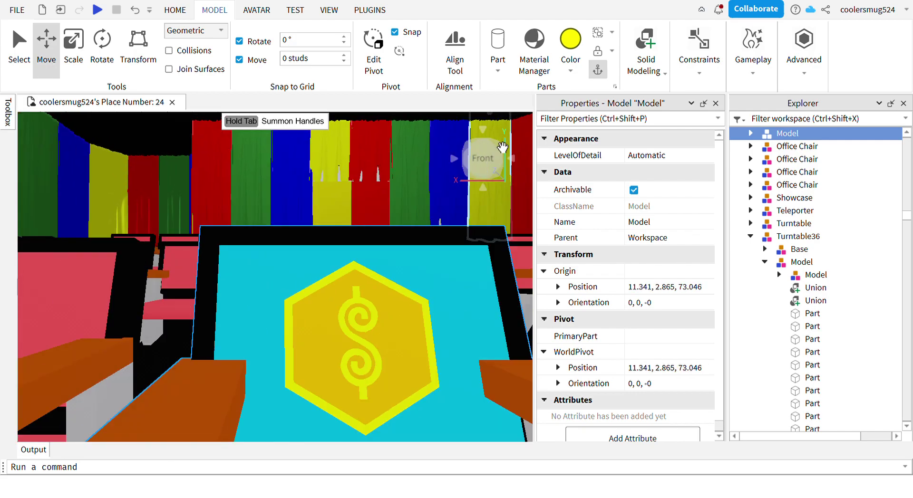
pyautogui.click(505, 159)
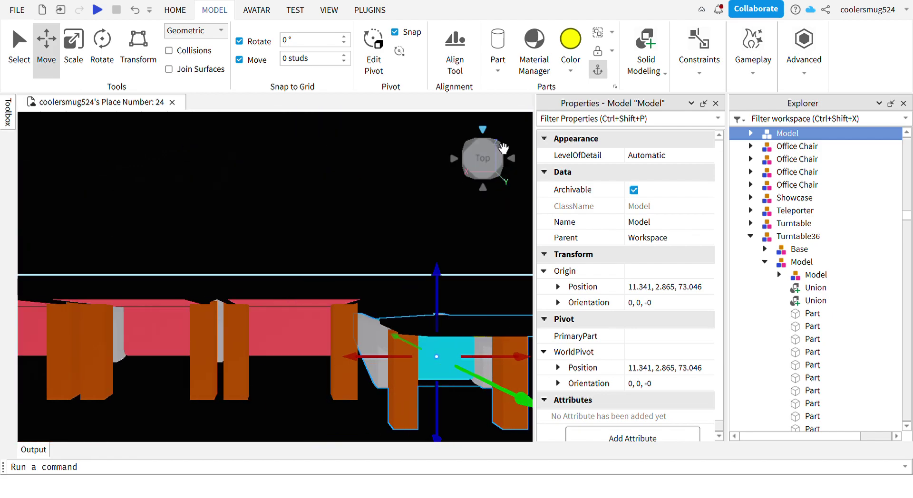
pyautogui.click(514, 165)
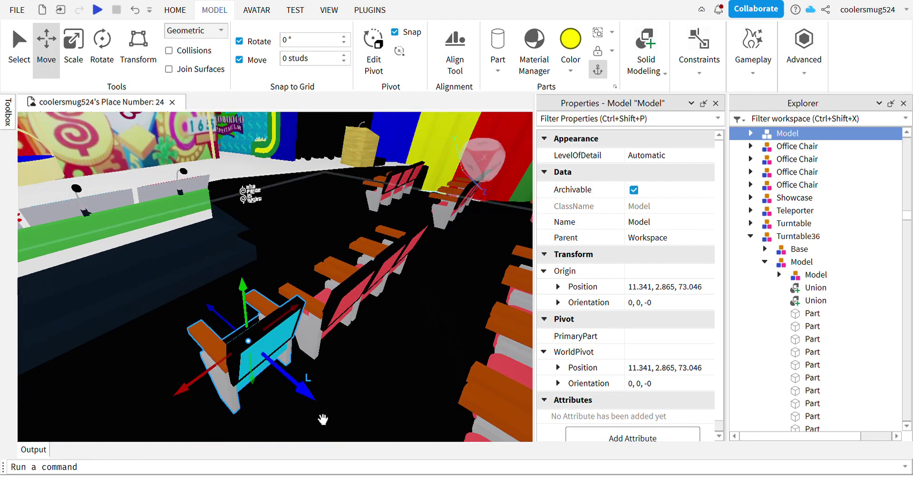
# Move the blue emblem chair into line with the front row of red seats, at position 13.712, 2.865, 73.771.
pyautogui.click(336, 388)
pyautogui.moveTo(276, 351); pyautogui.dragTo(324, 359)
pyautogui.moveTo(362, 365); pyautogui.dragTo(383, 387)
pyautogui.click(490, 186)
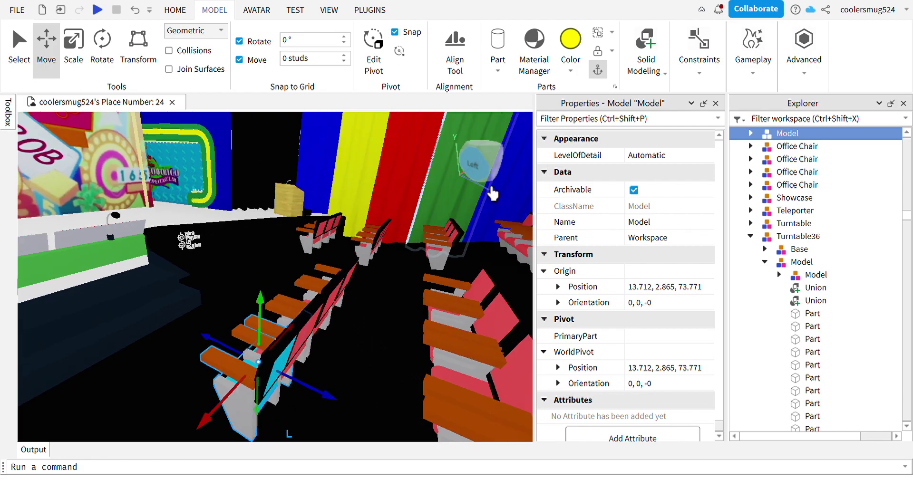
pyautogui.click(475, 185)
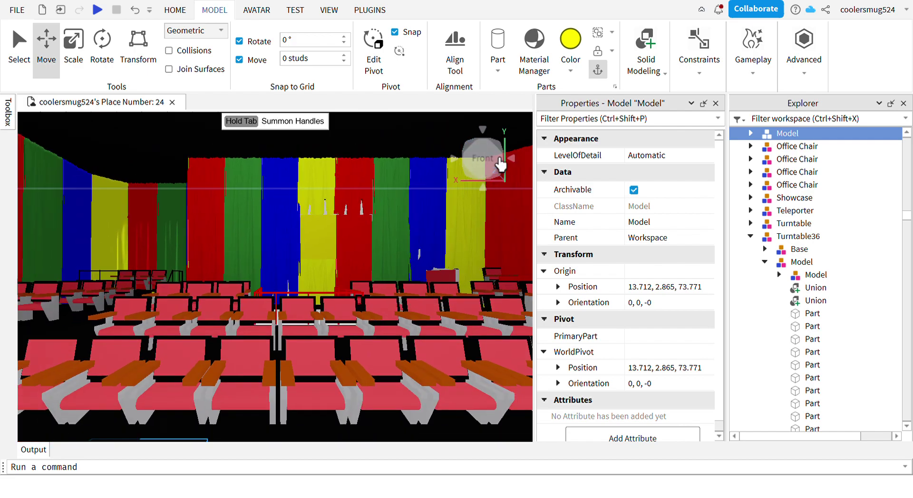
# Remove the red seats in the middle of the front row and slide the emblem chair into the gap at 12.07, 2.865, 73.771.
pyautogui.press('s')
pyautogui.click(401, 369)
pyautogui.press('s')
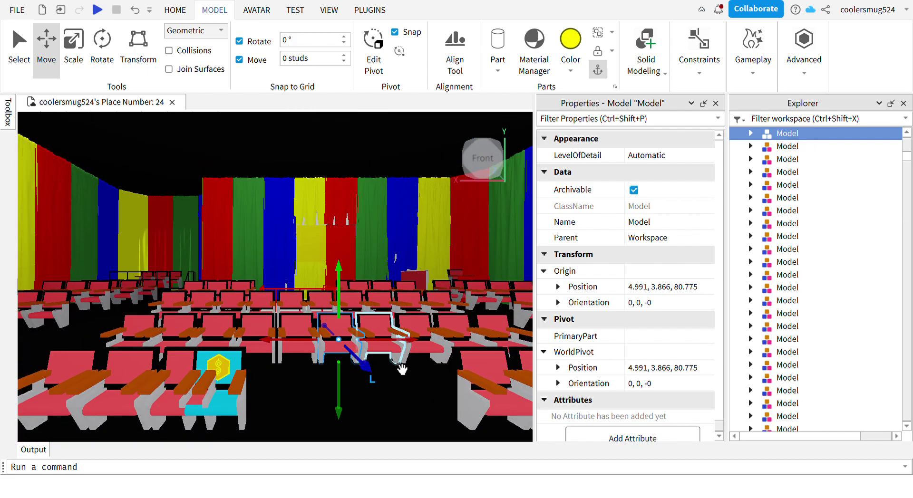
pyautogui.press('a')
pyautogui.moveTo(340, 416); pyautogui.dragTo(377, 405)
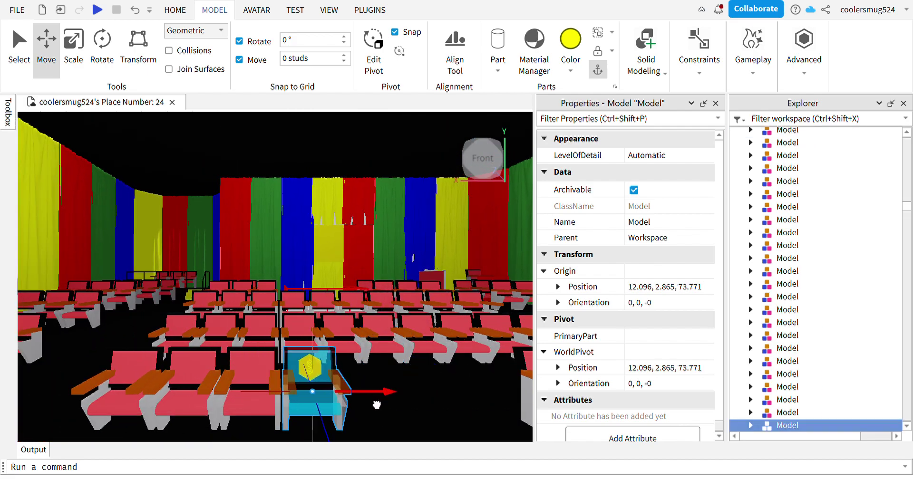
pyautogui.press('d')
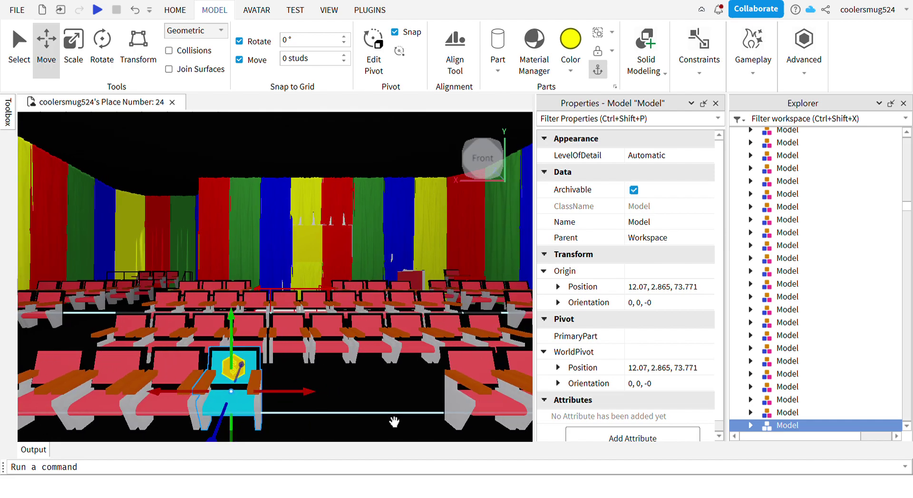
# Duplicate the emblem chair three times and place the copies side by side to fill the gap in the front row.
pyautogui.hotkey('ctrl', 'd')
pyautogui.moveTo(332, 407); pyautogui.dragTo(392, 424)
pyautogui.hotkey('ctrl', 'd')
pyautogui.moveTo(332, 399); pyautogui.dragTo(387, 398)
pyautogui.hotkey('ctrl', 'd')
pyautogui.press('d')
pyautogui.press('d')
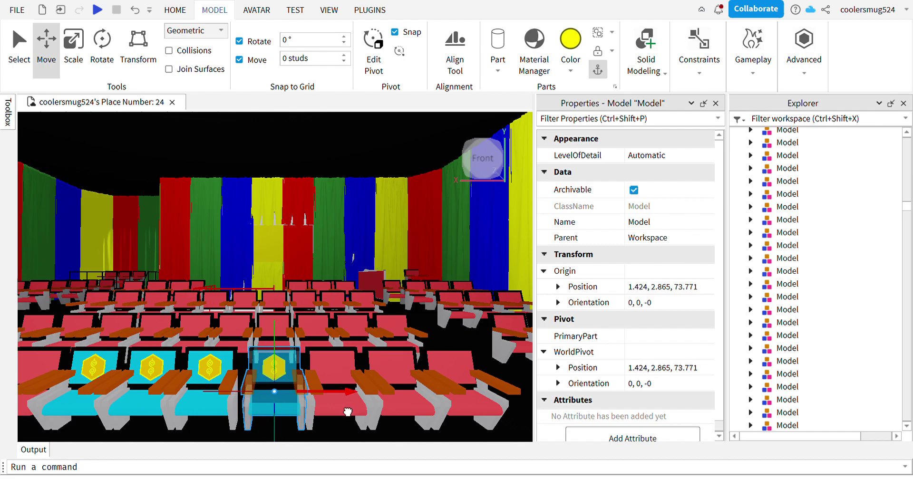
# Even out the spacing of the four emblem chairs, placing the third one at X 4.977.
pyautogui.press('a')
pyautogui.click(264, 429)
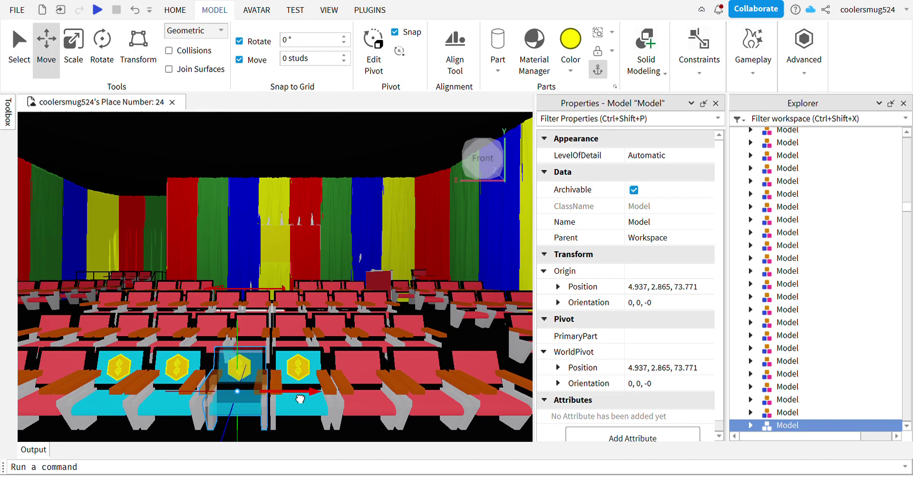
pyautogui.moveTo(300, 399); pyautogui.dragTo(299, 399)
pyautogui.press('a')
pyautogui.press('d')
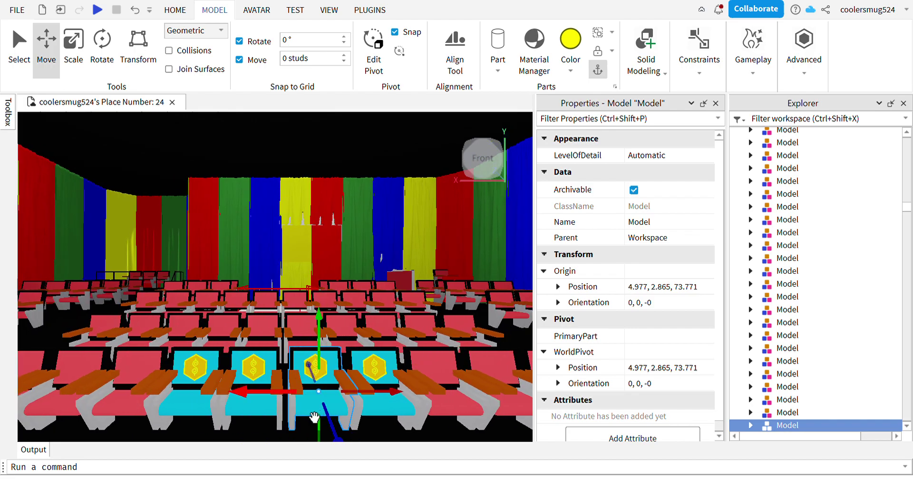
pyautogui.click(269, 415)
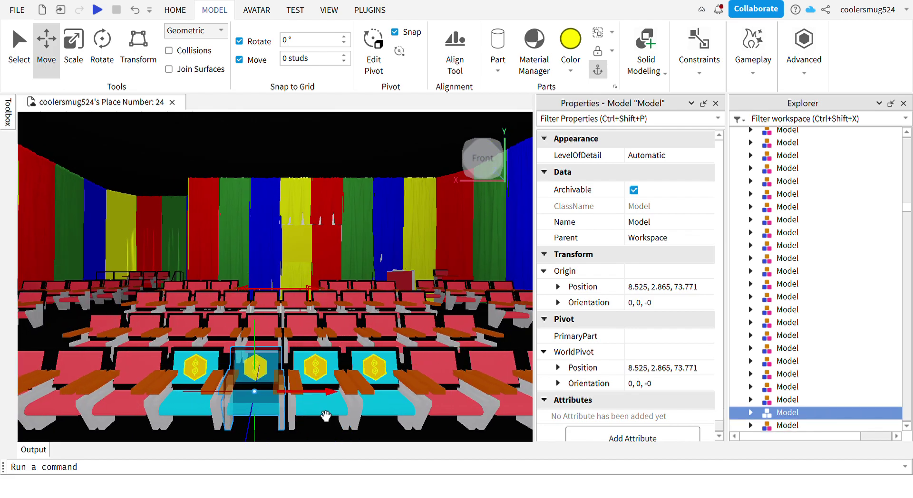
pyautogui.click(327, 246)
pyautogui.scroll(-3, 352, 271)
pyautogui.scroll(2, 352, 271)
pyautogui.scroll(-3, 353, 271)
pyautogui.scroll(3, 352, 272)
pyautogui.scroll(-1, 354, 271)
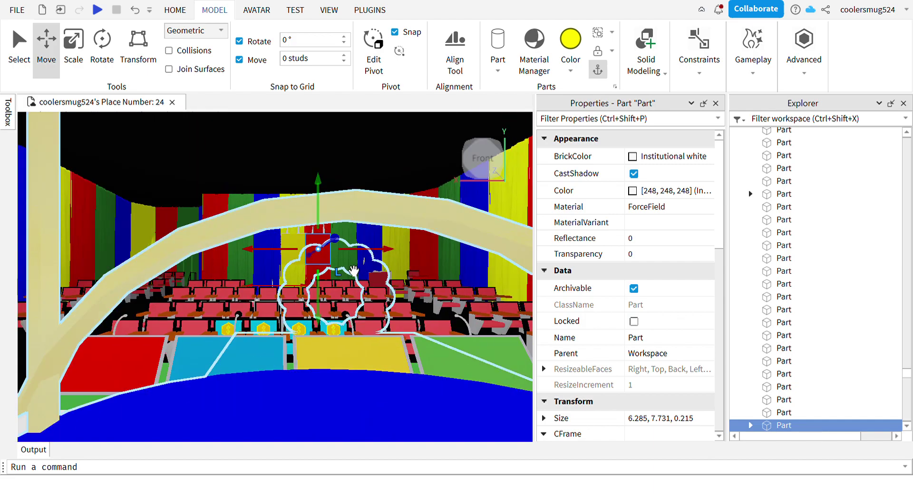
pyautogui.press('w')
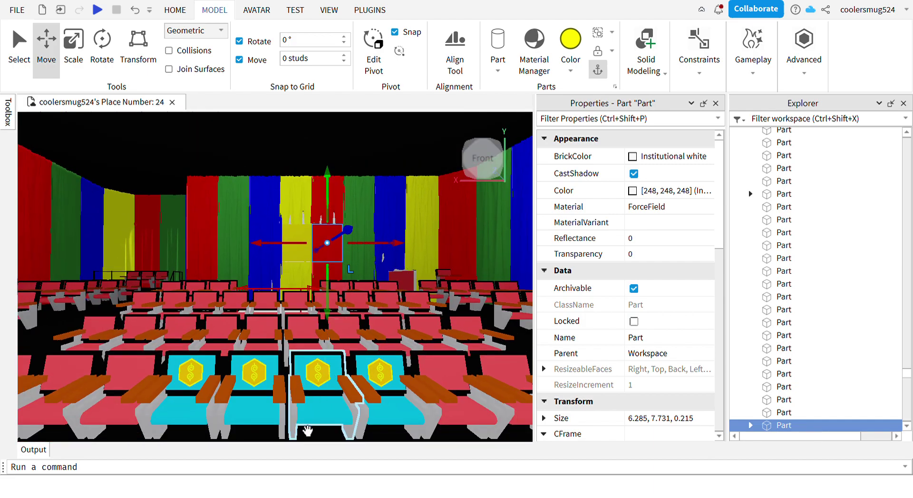
# Duplicate the first emblem chair and move the copy across the aisle to the side seating section, at about 32.9, 2.87, 68.3.
pyautogui.click(209, 429)
pyautogui.press('a')
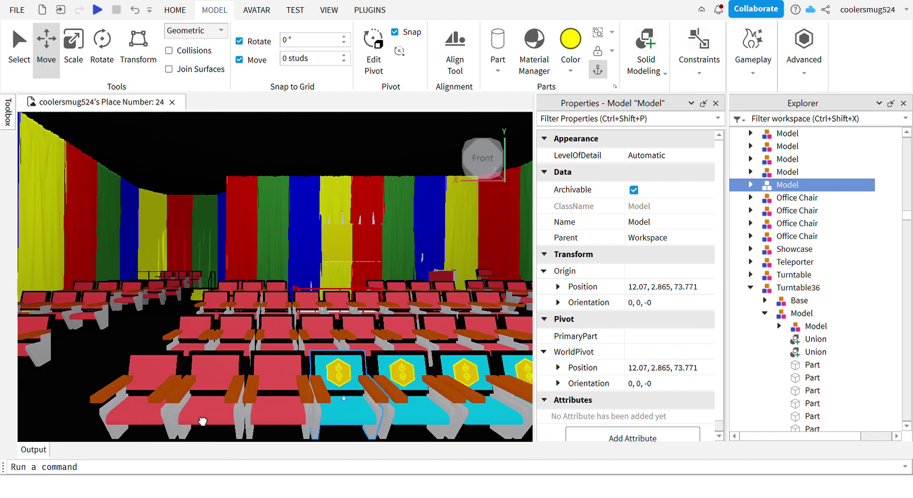
pyautogui.press('a')
pyautogui.moveTo(203, 422); pyautogui.dragTo(271, 449)
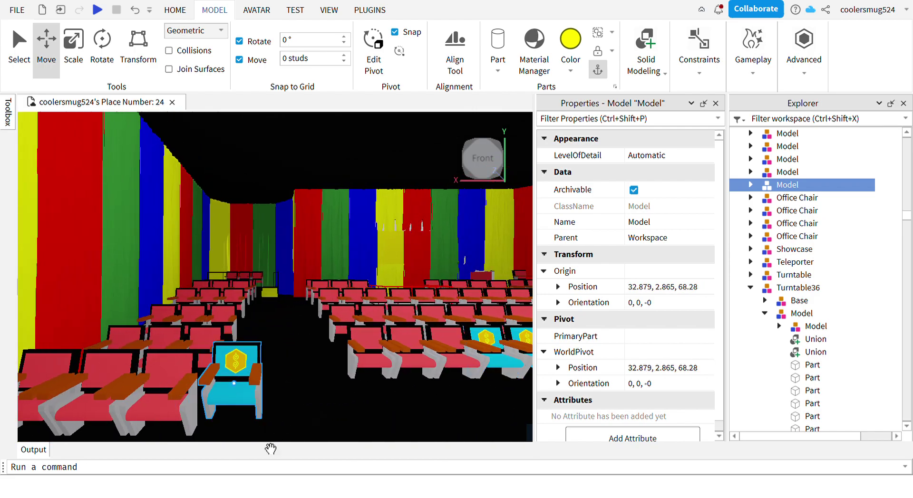
# Delete the red seats beside the emblem chair in the front row of the side section.
pyautogui.press('w')
pyautogui.moveTo(526, 173); pyautogui.dragTo(524, 168, button='right')
pyautogui.press('w')
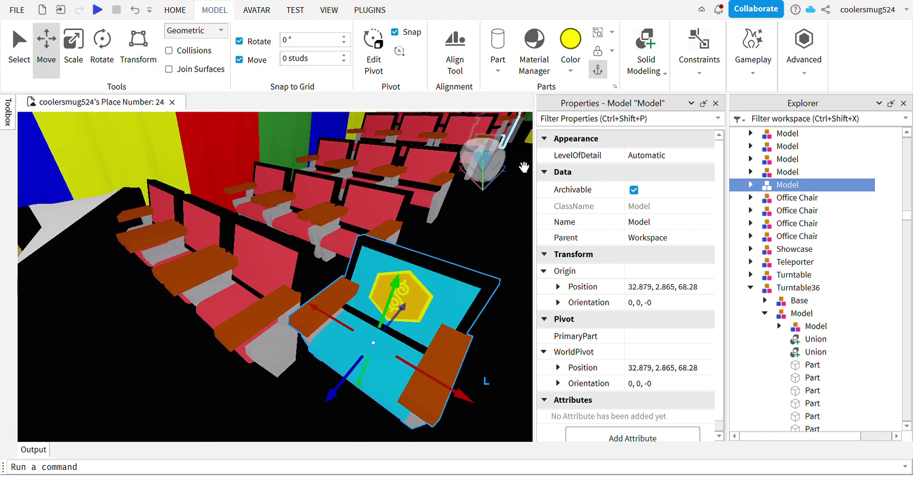
pyautogui.click(310, 300)
pyautogui.press('Delete')
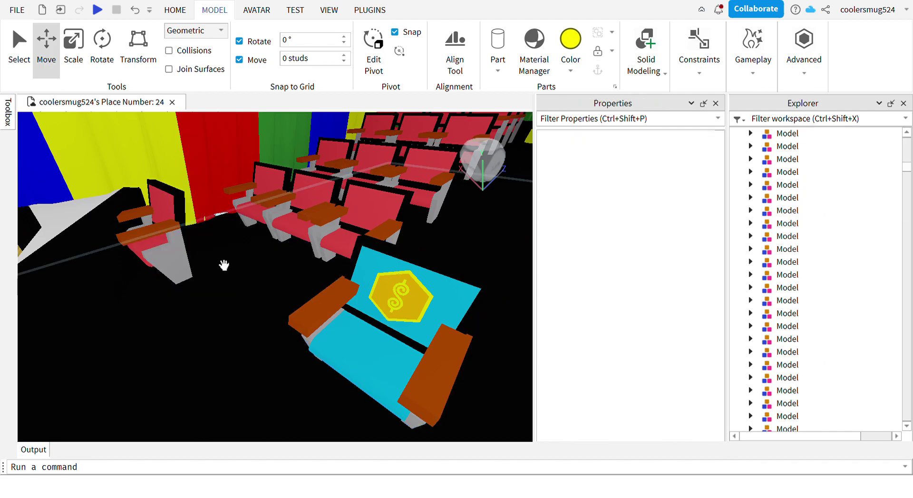
pyautogui.click(185, 248)
pyautogui.press('Delete')
# Replace the aisle seat of the side section's remaining front row with a copy of its neighbour at 36.491, 2.866, 73.775.
pyautogui.press('s')
pyautogui.moveTo(195, 248); pyautogui.dragTo(194, 249, button='right')
pyautogui.scroll(3, 195, 248)
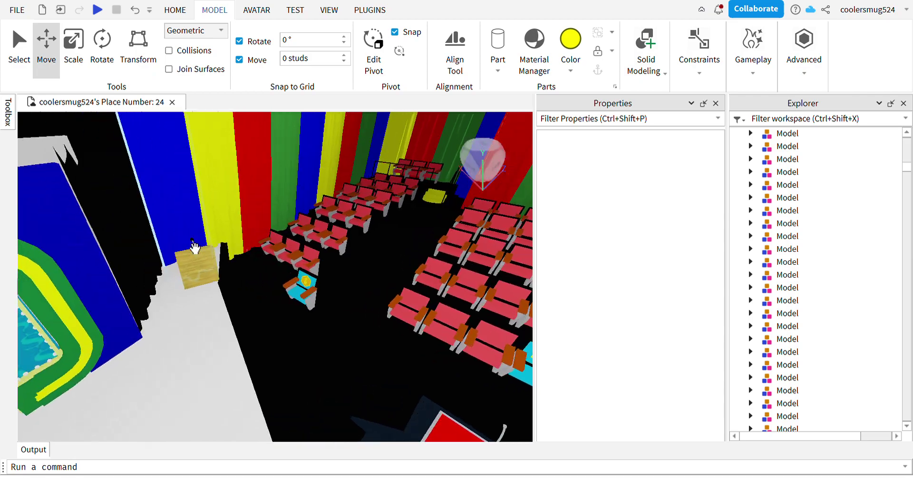
pyautogui.press('w')
pyautogui.scroll(2, 492, 193)
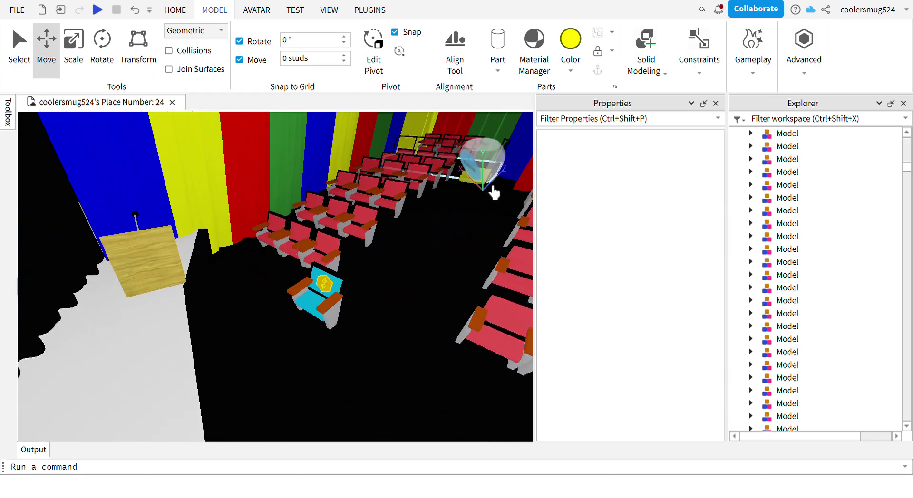
pyautogui.click(492, 187)
pyautogui.click(521, 172)
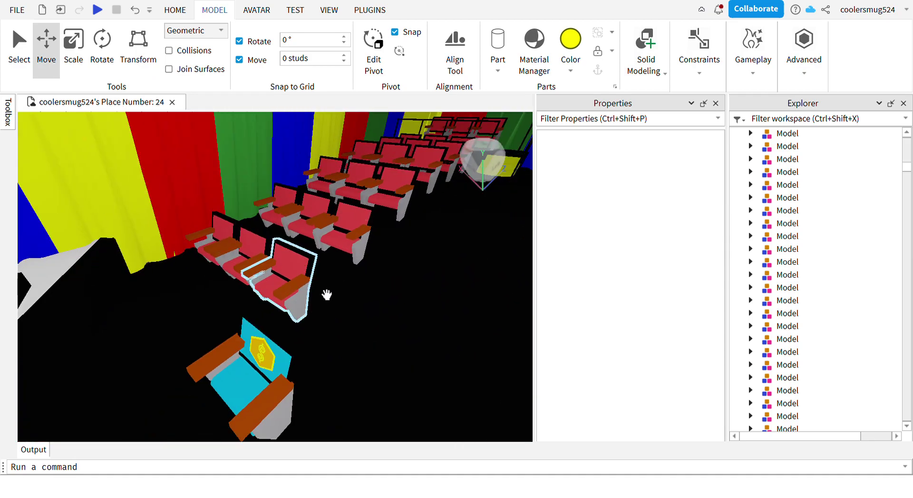
pyautogui.press('Delete')
pyautogui.click(324, 294)
pyautogui.click(260, 273)
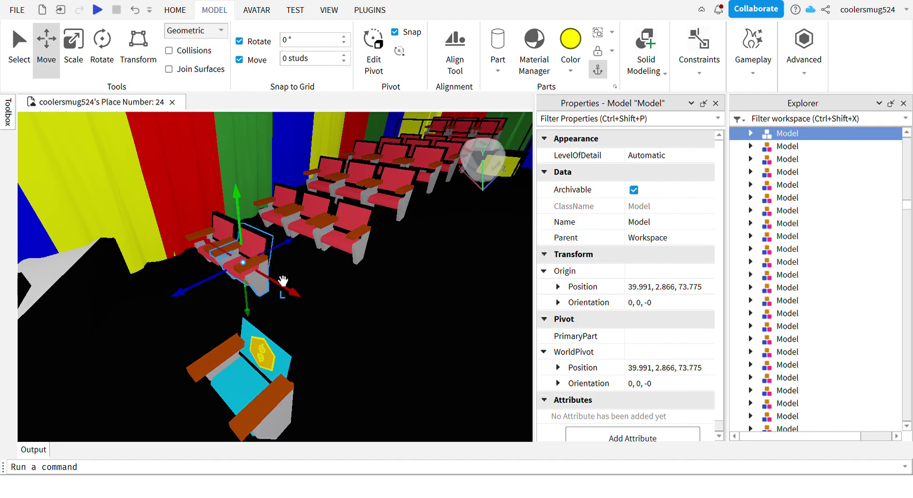
pyautogui.moveTo(284, 281); pyautogui.dragTo(320, 303)
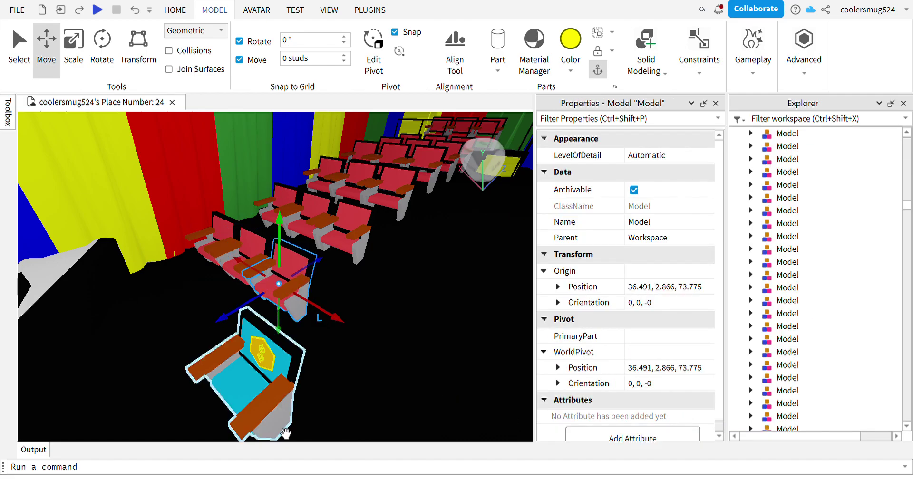
# Copy the row of three red seats forward beside the emblem chair, with its aisle seat at 36.491, 2.866, 66.775.
pyautogui.press('s')
pyautogui.press('d')
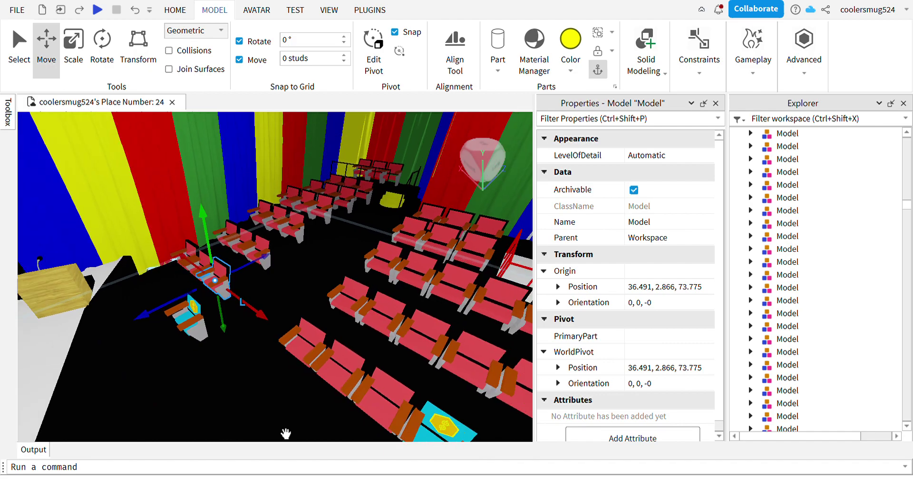
pyautogui.hotkey('ctrl', 'z')
pyautogui.hotkey('ctrl', 'y')
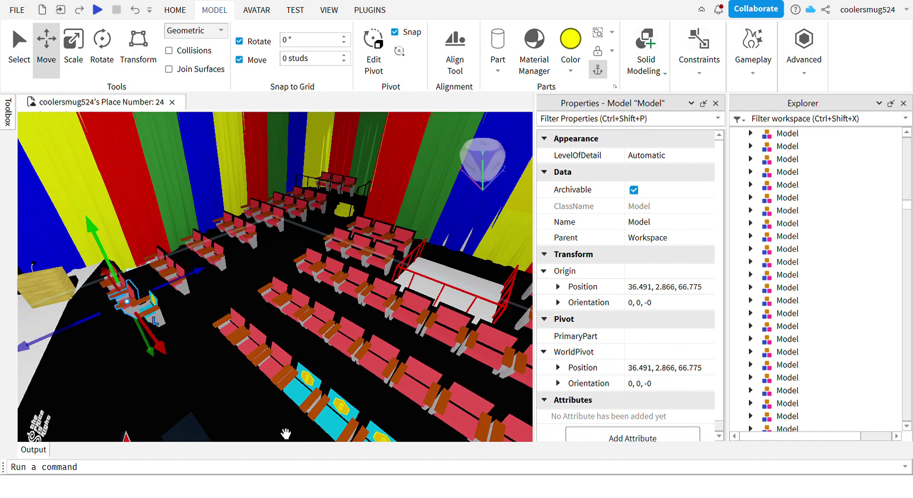
# Place the emblem chair directly against the aisle end of the new red row and adjust its depth to line up.
pyautogui.press('w')
pyautogui.press('a')
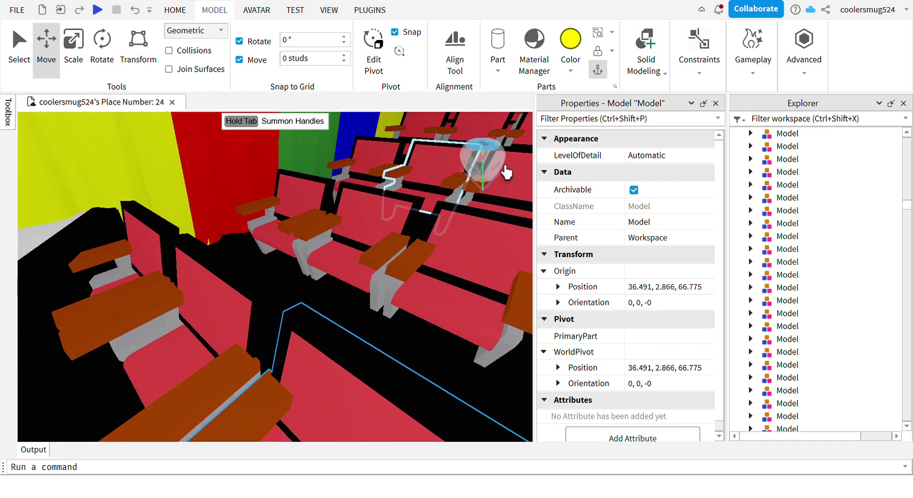
pyautogui.click(484, 153)
pyautogui.moveTo(304, 264); pyautogui.dragTo(294, 296)
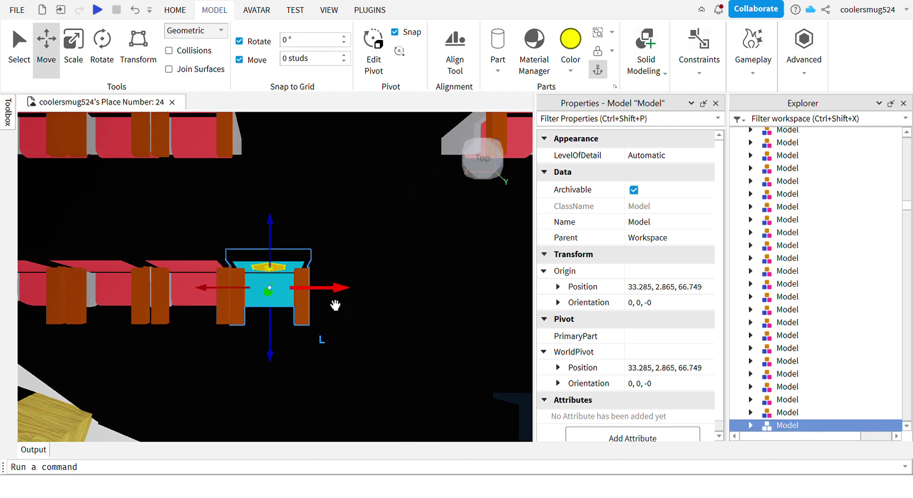
pyautogui.click(382, 281)
pyautogui.click(274, 249)
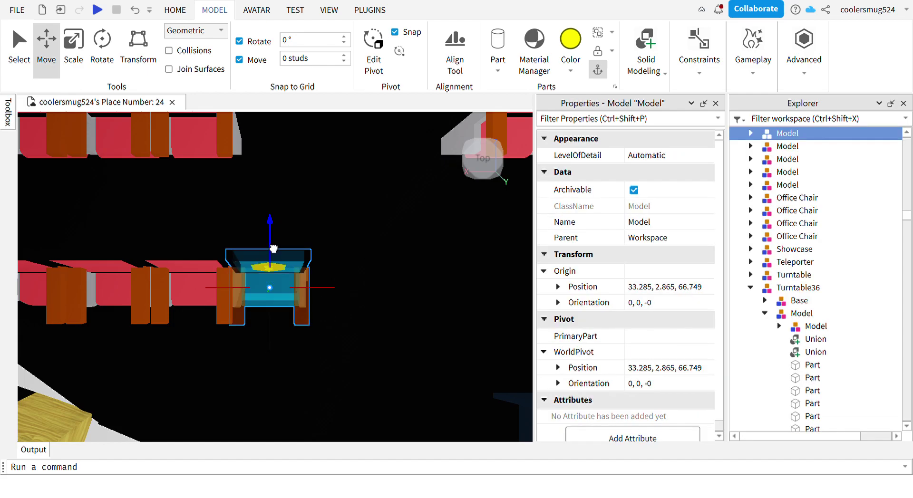
pyautogui.moveTo(274, 249); pyautogui.dragTo(274, 247)
pyautogui.click(316, 246)
pyautogui.click(295, 287)
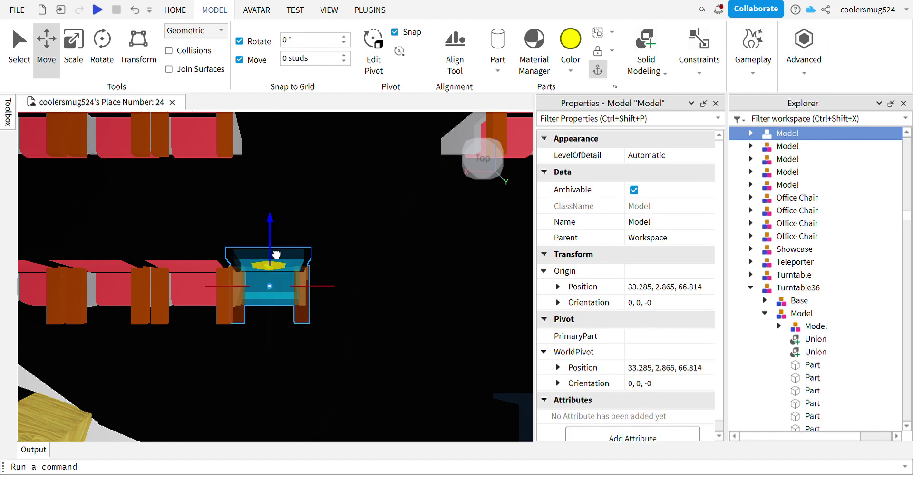
pyautogui.moveTo(277, 255); pyautogui.dragTo(276, 256)
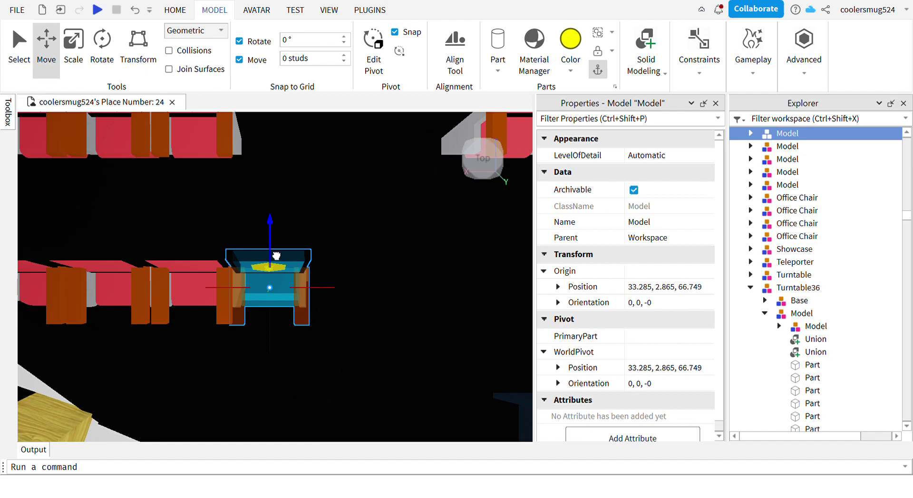
pyautogui.click(326, 258)
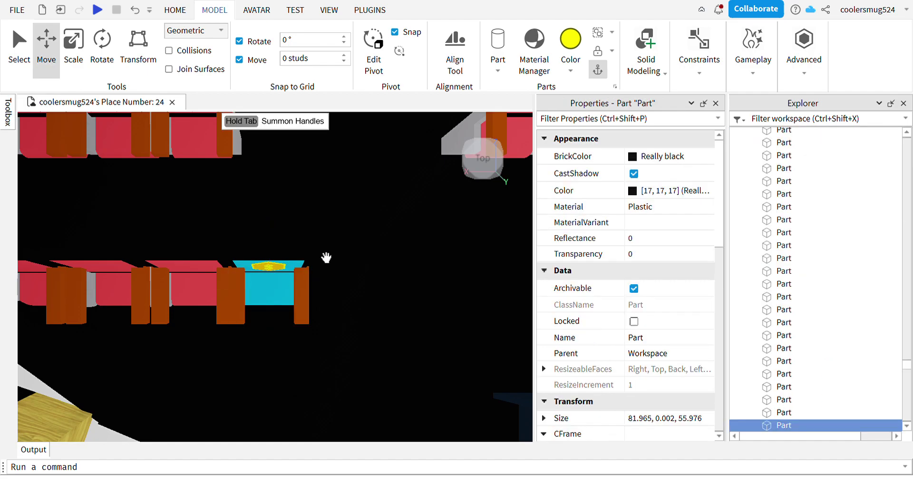
# Delete the aisle red seat of the side section's front row and slide the emblem chair into its place at 36.523, 2.865, 66.781.
pyautogui.click(221, 285)
pyautogui.press('Delete')
pyautogui.click(359, 326)
pyautogui.press('a')
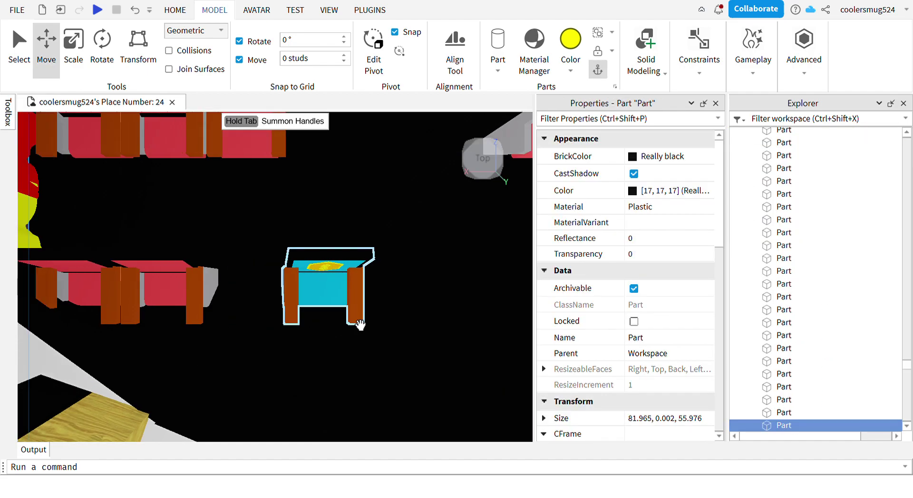
pyautogui.click(360, 325)
pyautogui.press('a')
pyautogui.moveTo(273, 292); pyautogui.dragTo(251, 289)
pyautogui.press('d')
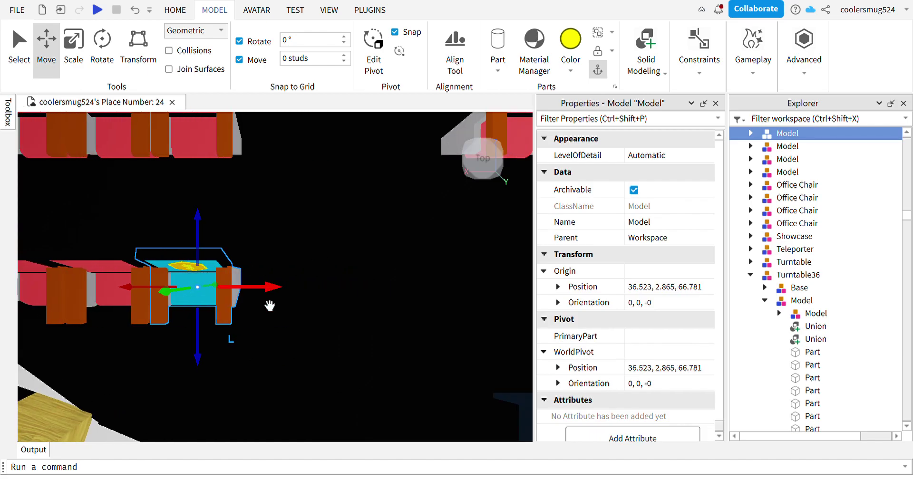
# Try to move the emblem chair one row back, to the aisle seat of the side section's second row.
pyautogui.moveTo(269, 305); pyautogui.dragTo(270, 306, button='right')
pyautogui.click(229, 265)
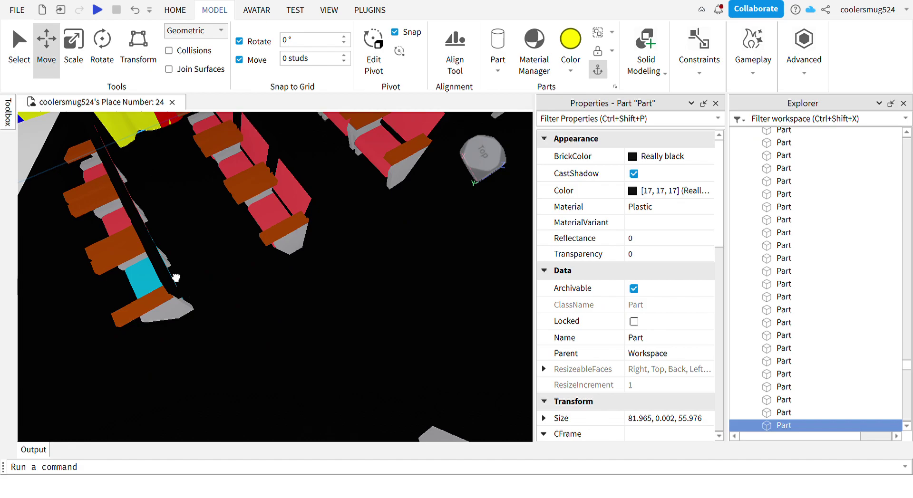
pyautogui.click(189, 298)
pyautogui.moveTo(211, 246); pyautogui.dragTo(348, 227)
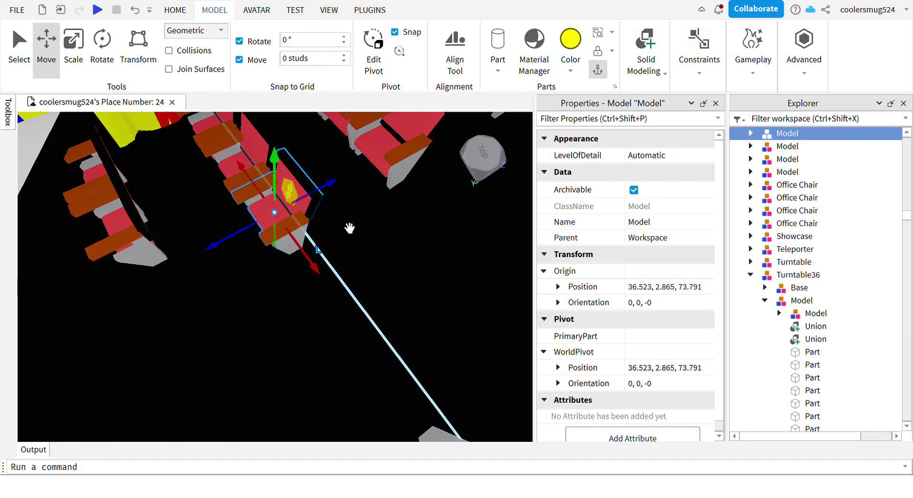
pyautogui.press('w')
pyautogui.moveTo(228, 213); pyautogui.dragTo(171, 252)
pyautogui.press('a')
pyautogui.hotkey('ctrl', 'z')
pyautogui.hotkey('ctrl', 'z')
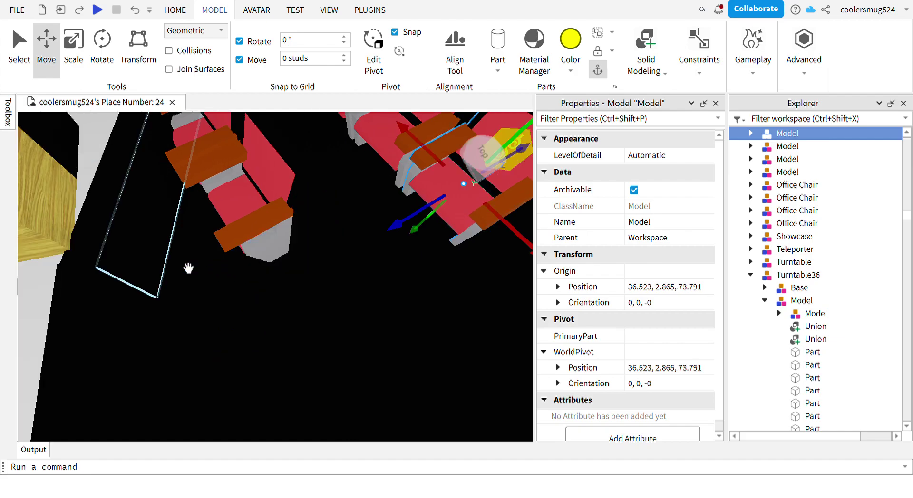
# Delete the two remaining red seats of the side section's front row beside the emblem chair.
pyautogui.moveTo(499, 190); pyautogui.dragTo(499, 195, button='right')
pyautogui.press('s')
pyautogui.press('a')
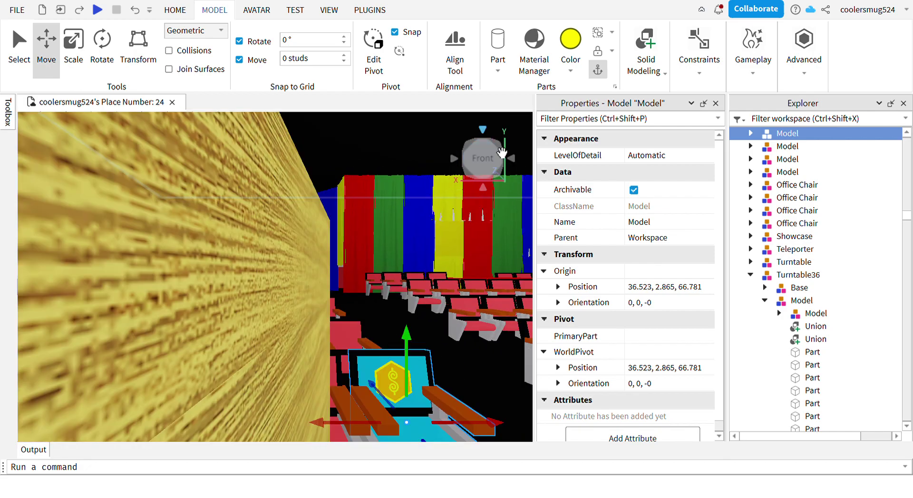
pyautogui.press('e')
pyautogui.moveTo(472, 240); pyautogui.dragTo(468, 231, button='right')
pyautogui.click(269, 309)
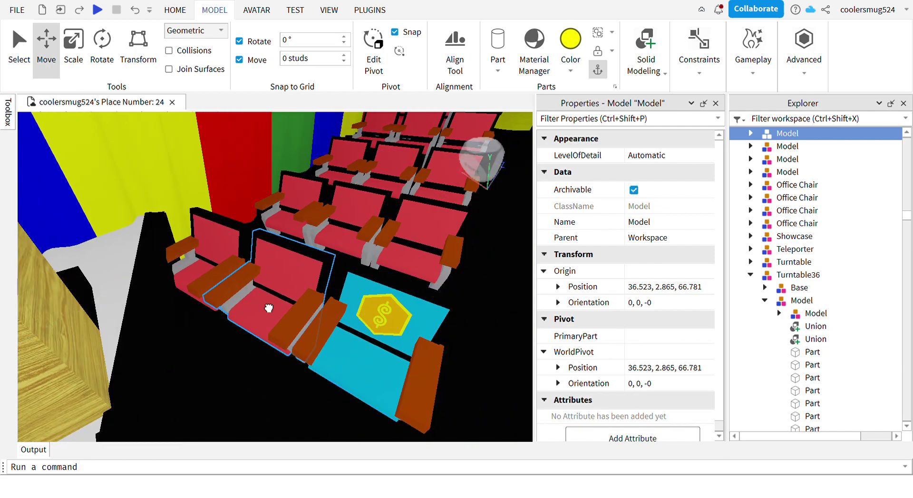
pyautogui.press('Delete')
pyautogui.click(390, 386)
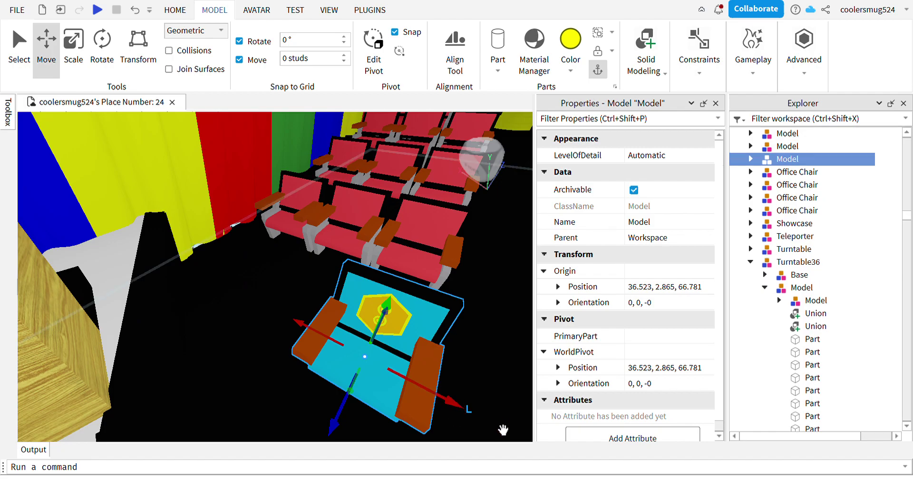
# Duplicate the emblem chair twice to fill the front row's middle and outer places, at 39.899, 2.865, 66.781 and 43.332, 2.865, 66.781.
pyautogui.moveTo(460, 409); pyautogui.dragTo(382, 373)
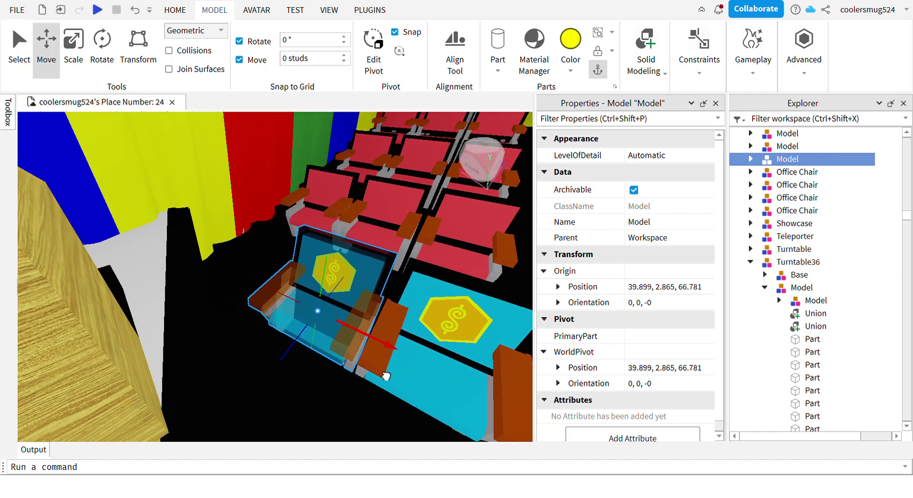
pyautogui.hotkey('ctrl', 'd')
pyautogui.moveTo(386, 375); pyautogui.dragTo(296, 326)
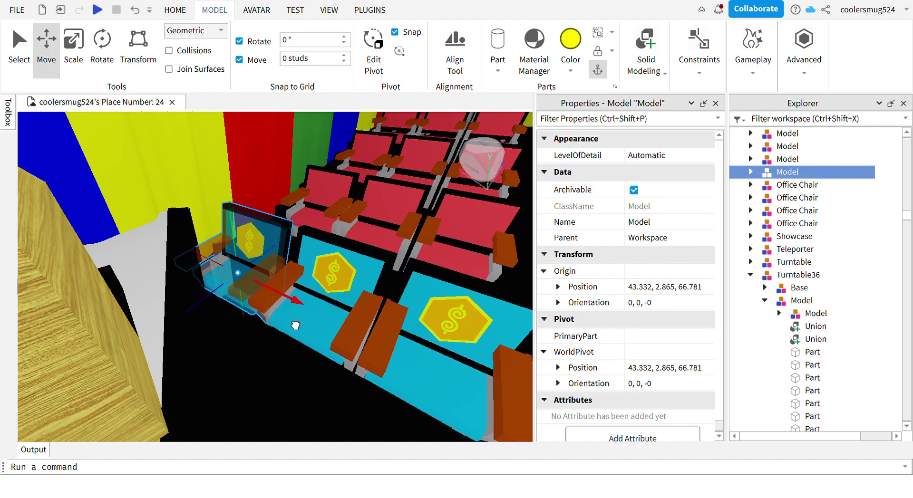
# Delete the second row's middle red seat and place a copy of the front row's middle emblem chair there at 39.899, 2.865, 73.739.
pyautogui.click(408, 231)
pyautogui.scroll(-3, 408, 230)
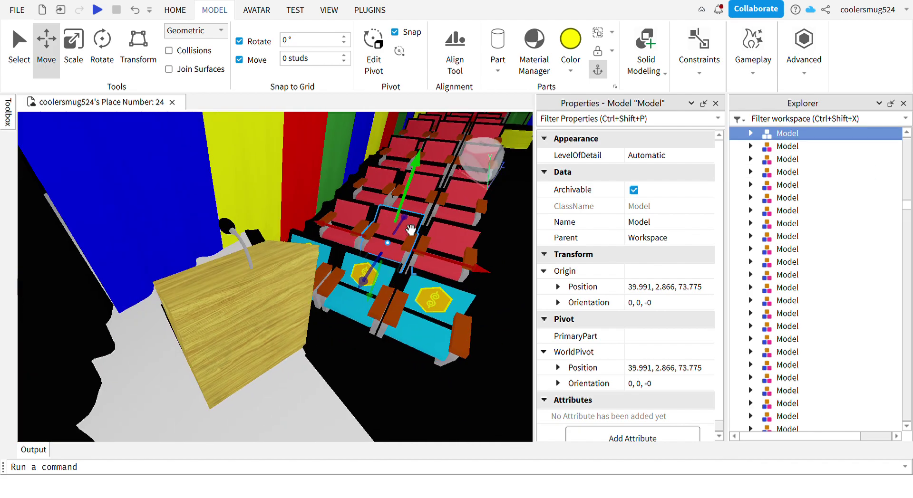
pyautogui.scroll(3, 394, 213)
pyautogui.scroll(-2, 393, 213)
pyautogui.click(491, 189)
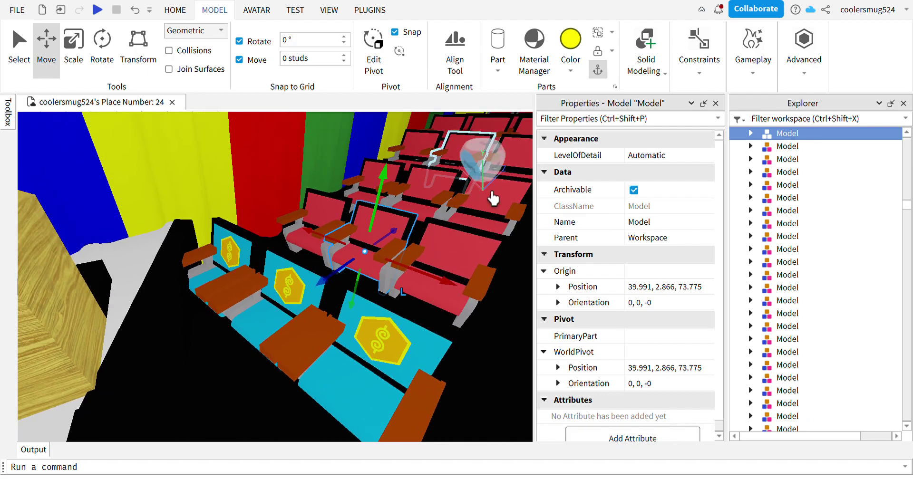
pyautogui.press('w')
pyautogui.press('a')
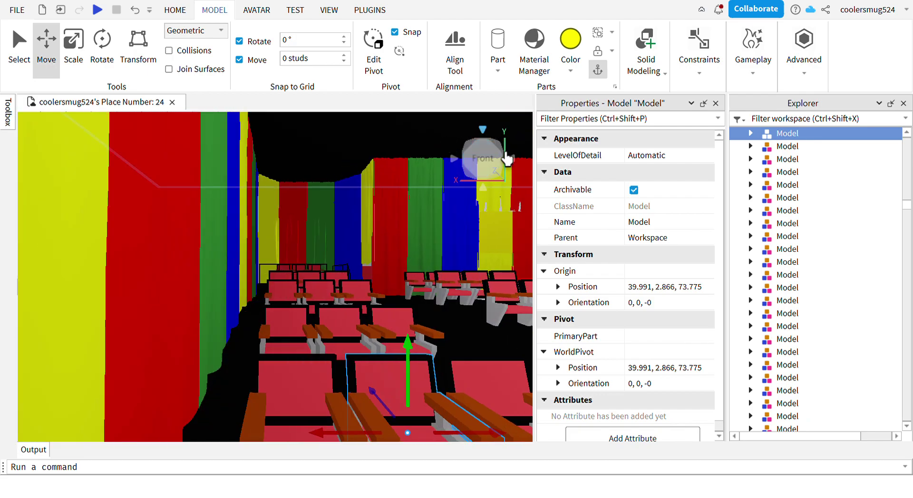
pyautogui.scroll(-2, 507, 158)
pyautogui.scroll(2, 505, 150)
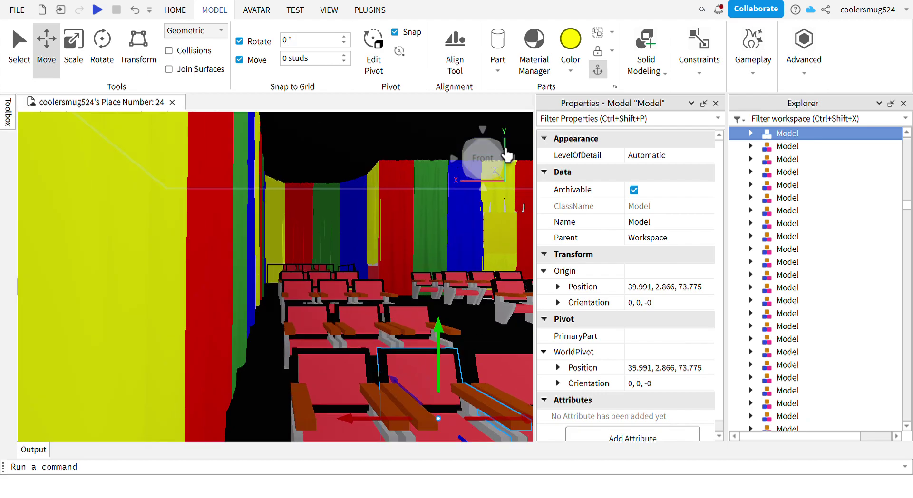
pyautogui.click(507, 155)
pyautogui.click(507, 159)
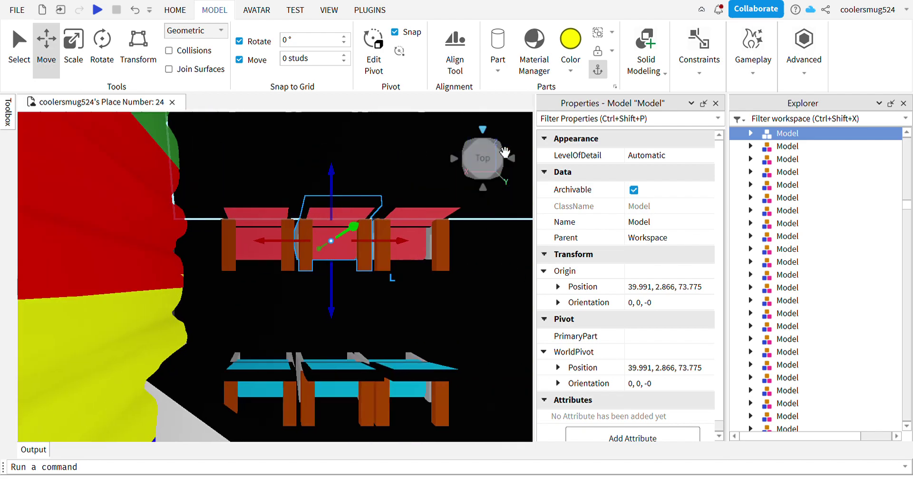
pyautogui.press('d')
pyautogui.press('d')
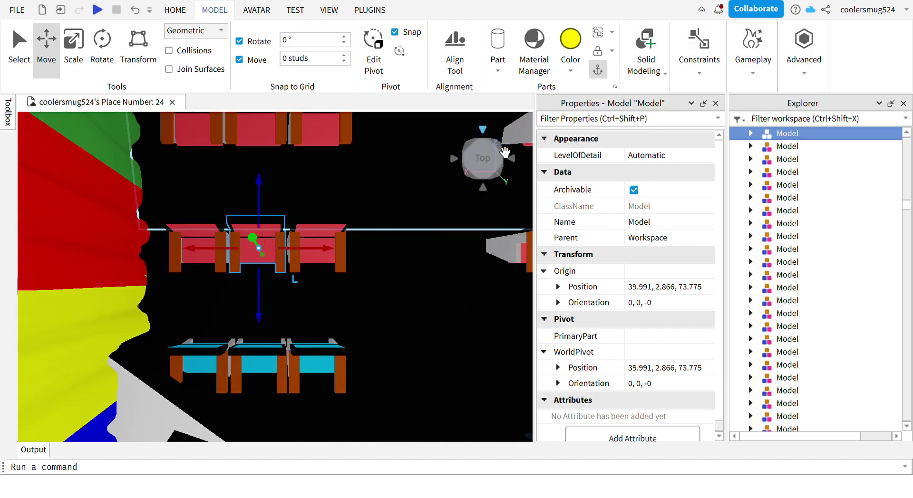
pyautogui.press('a')
pyautogui.press('Delete')
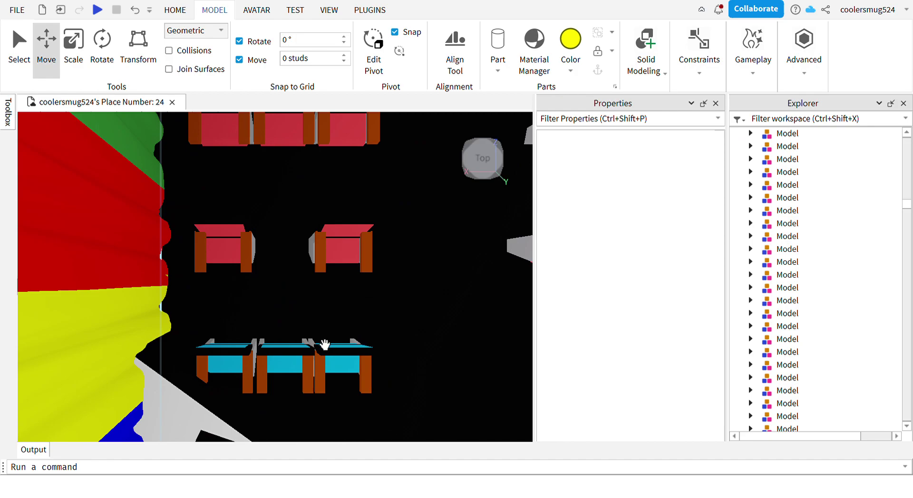
pyautogui.click(316, 376)
pyautogui.moveTo(308, 317); pyautogui.dragTo(305, 191)
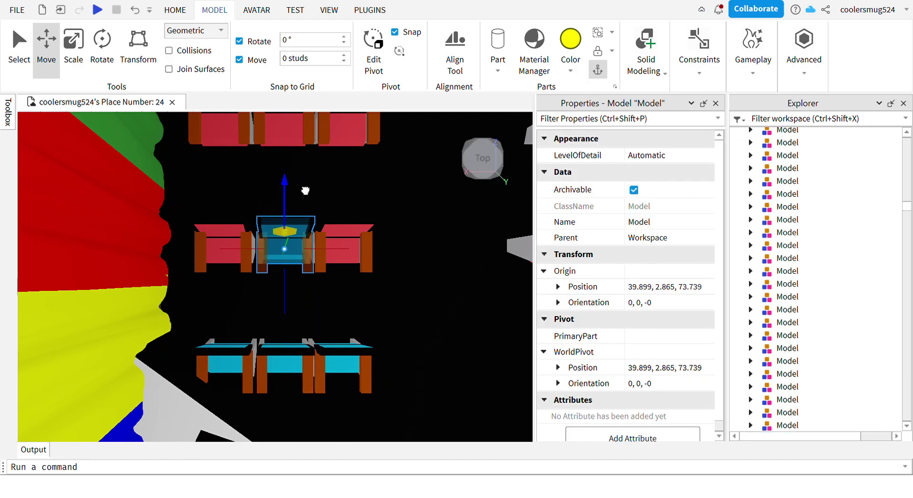
# Delete the red seats on both sides of the emblem chair in the second row.
pyautogui.click(372, 280)
pyautogui.click(362, 264)
pyautogui.press('Delete')
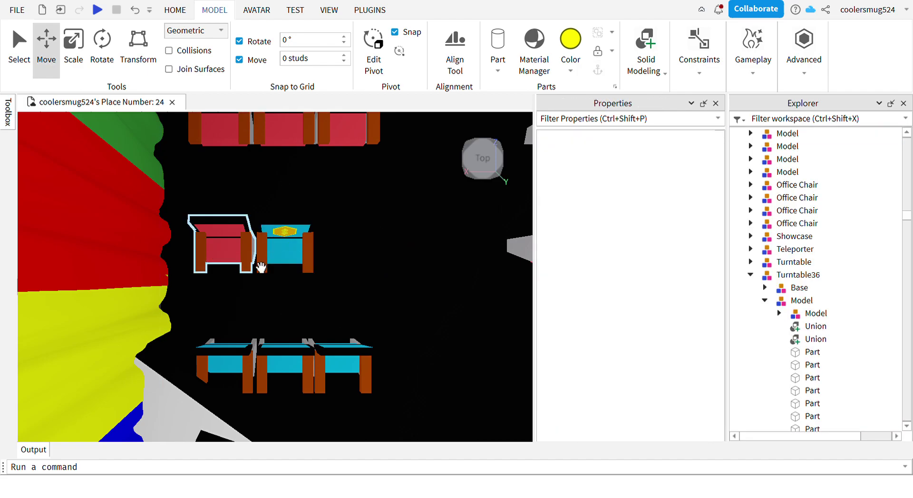
pyautogui.click(231, 262)
pyautogui.press('Delete')
pyautogui.click(290, 278)
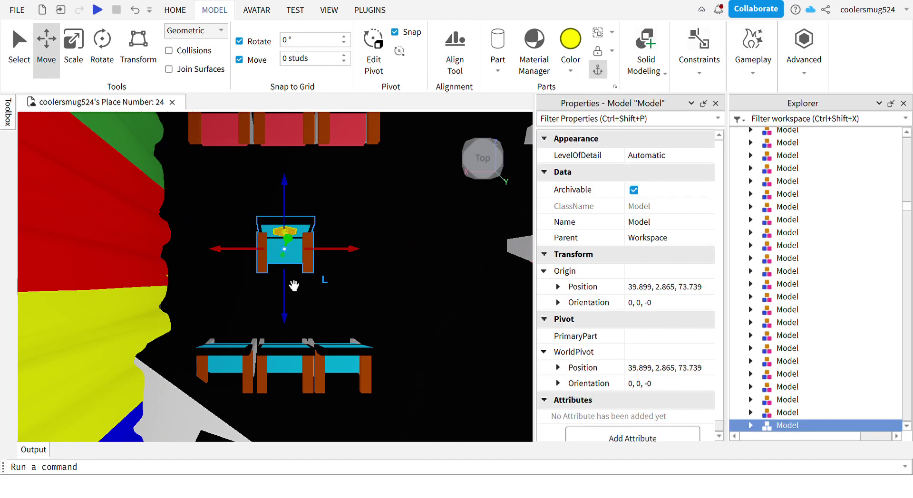
pyautogui.click(360, 273)
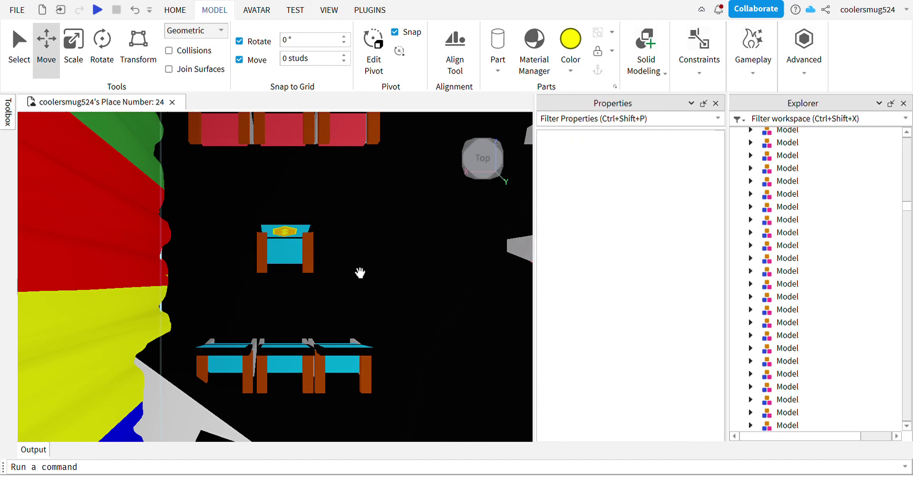
# Copy the front row's outer and aisle emblem chairs back into the second row, at 43.4, 2.865, 73.778 and 36.523, 2.865, 73.74.
pyautogui.click(245, 388)
pyautogui.moveTo(249, 375); pyautogui.dragTo(244, 188)
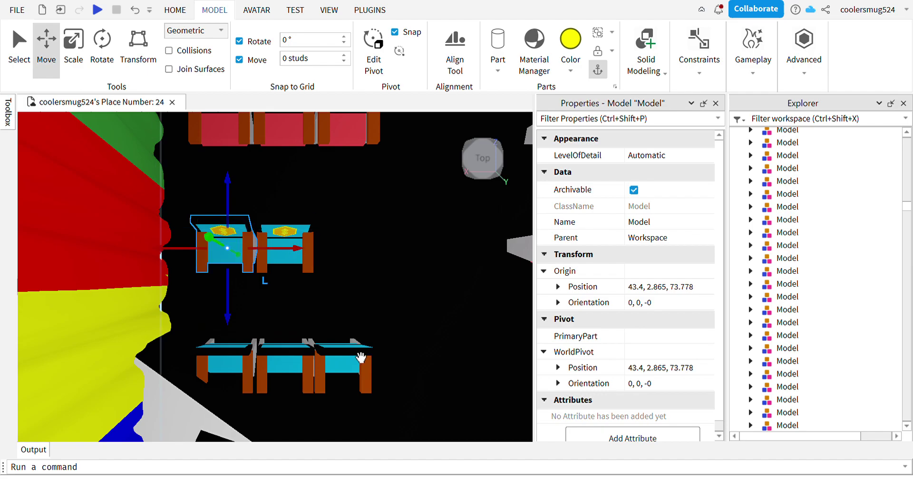
pyautogui.click(342, 369)
pyautogui.moveTo(362, 319); pyautogui.dragTo(361, 209)
pyautogui.click(362, 139)
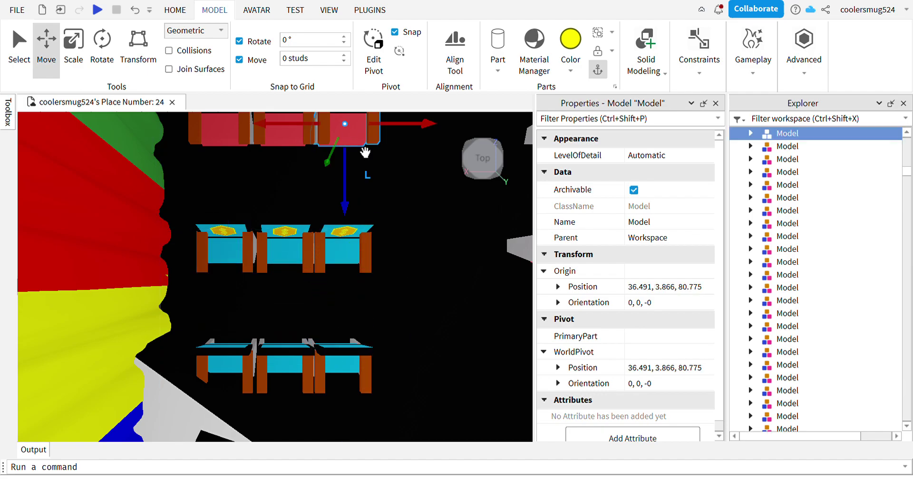
# Fine-tune the sideways spacing of the middle emblem chairs in the first and second rows.
pyautogui.click(328, 351)
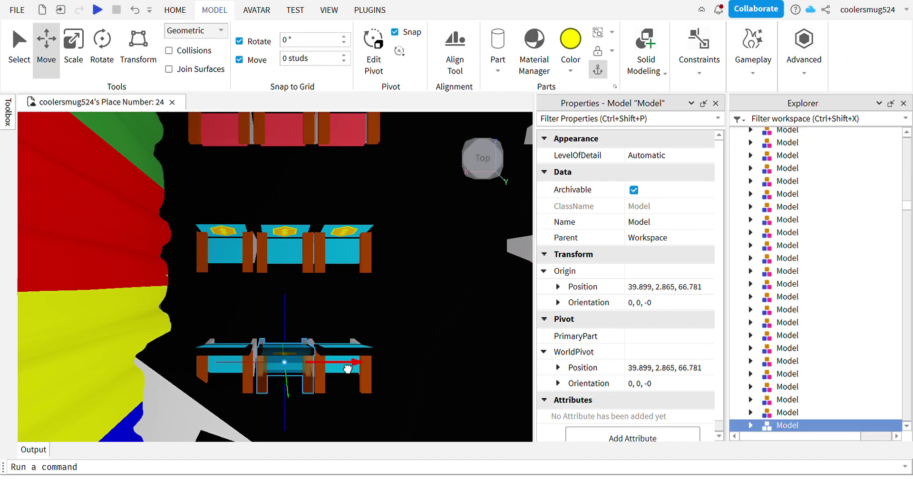
pyautogui.moveTo(347, 369); pyautogui.dragTo(345, 369)
pyautogui.click(310, 232)
pyautogui.click(308, 256)
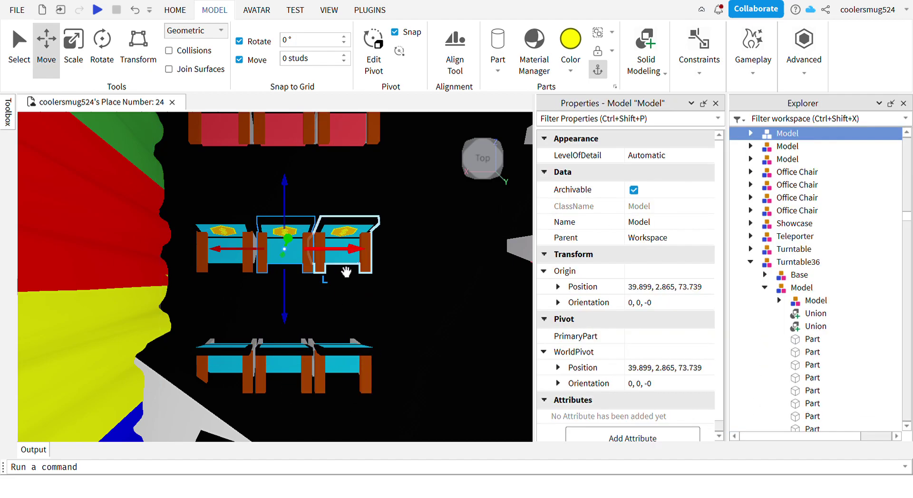
pyautogui.moveTo(328, 255); pyautogui.dragTo(327, 255)
# Copy the second-row and front-row aisle emblem chairs across to the opposite side section, at -15.358, 2.865, 73.74 and -14.704, 2.865, 66.781.
pyautogui.click(356, 243)
pyautogui.scroll(-3, 355, 243)
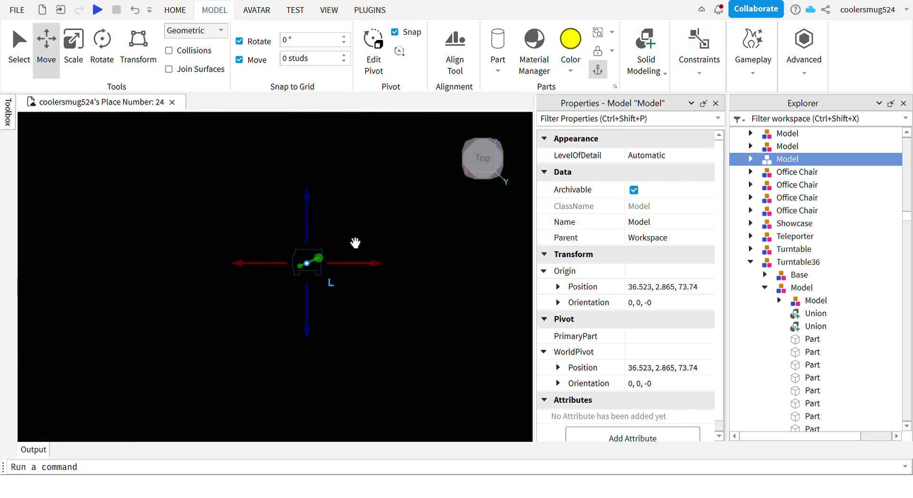
pyautogui.moveTo(338, 226); pyautogui.dragTo(327, 265)
pyautogui.hotkey('ctrl', 'z')
pyautogui.press('d')
pyautogui.press('w')
pyautogui.press('a')
pyautogui.press('s')
pyautogui.press('a')
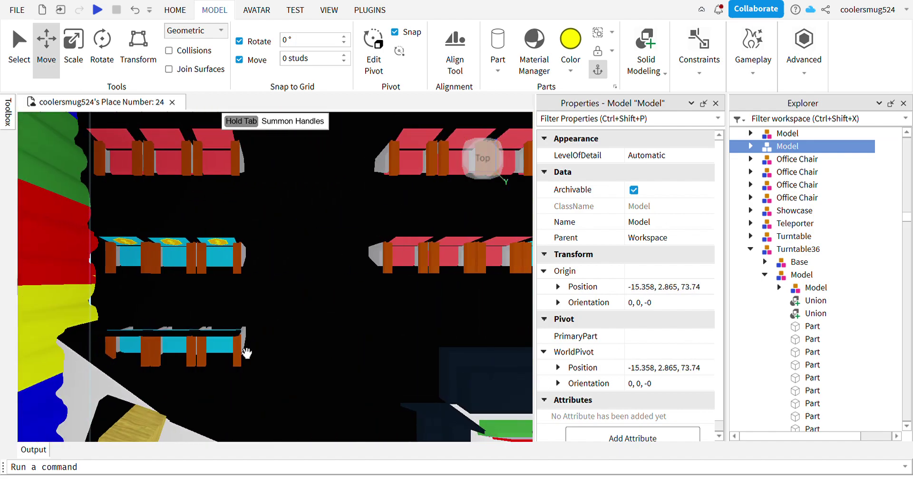
pyautogui.click(236, 362)
pyautogui.moveTo(234, 372); pyautogui.dragTo(327, 362)
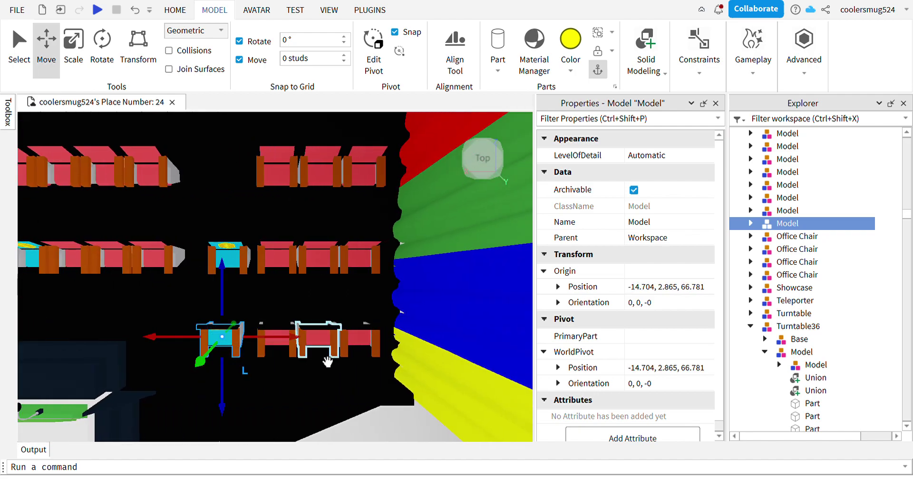
# Delete the aisle red seat of the opposite section's front row and slide the emblem chair into its place at -19.527, 2.865, 66.781.
pyautogui.click(344, 362)
pyautogui.click(296, 351)
pyautogui.press('Delete')
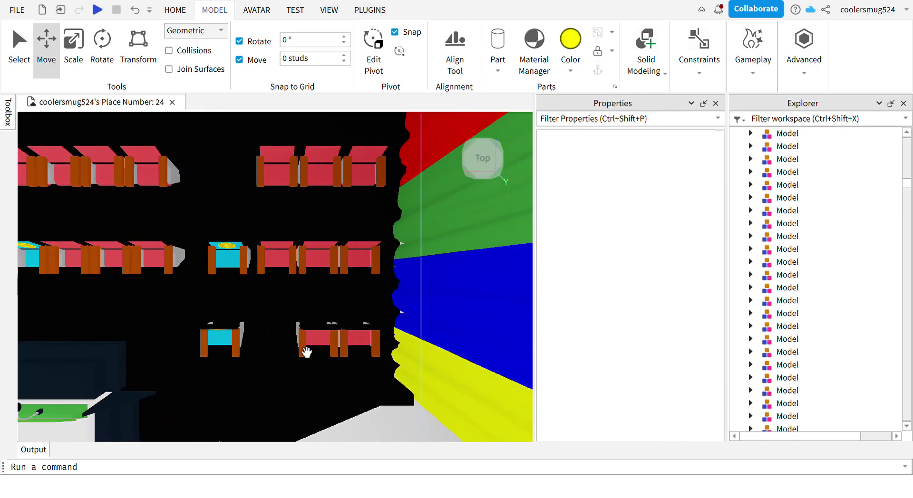
pyautogui.click(230, 346)
pyautogui.moveTo(287, 346); pyautogui.dragTo(351, 357)
# Delete the middle and outer red seats of the opposite section's front row.
pyautogui.press('w')
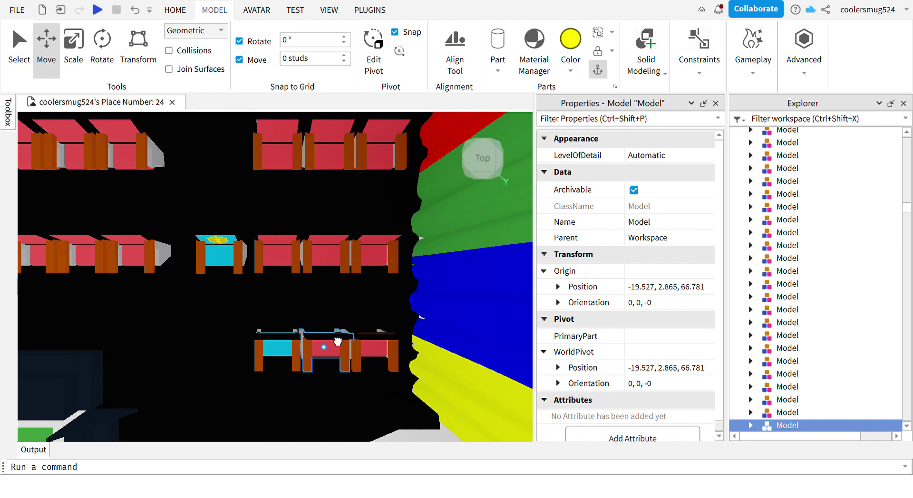
pyautogui.press('Delete')
pyautogui.click(389, 367)
pyautogui.press('Delete')
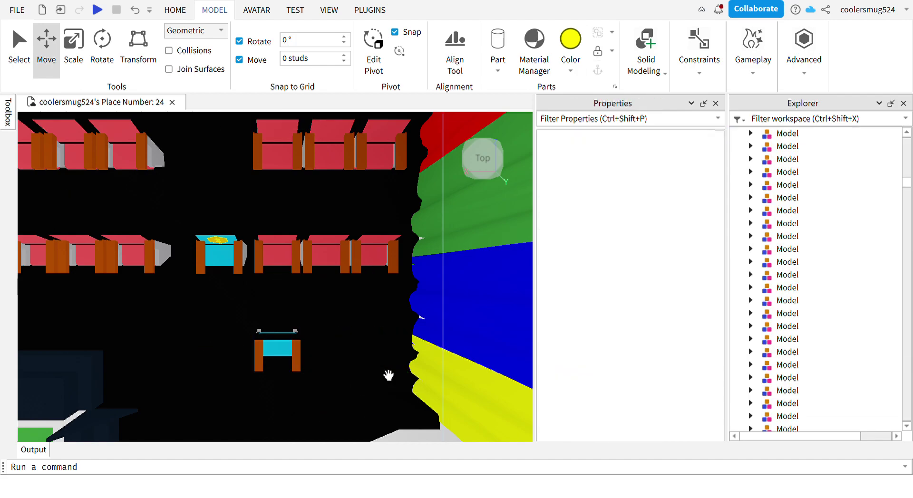
# Delete the aisle red seat of the opposite section's second row and slide the emblem chair into its place at -19.488, 2.865, 73.74.
pyautogui.click(289, 262)
pyautogui.press('Delete')
pyautogui.click(233, 259)
pyautogui.moveTo(278, 255); pyautogui.dragTo(346, 293)
pyautogui.click(325, 255)
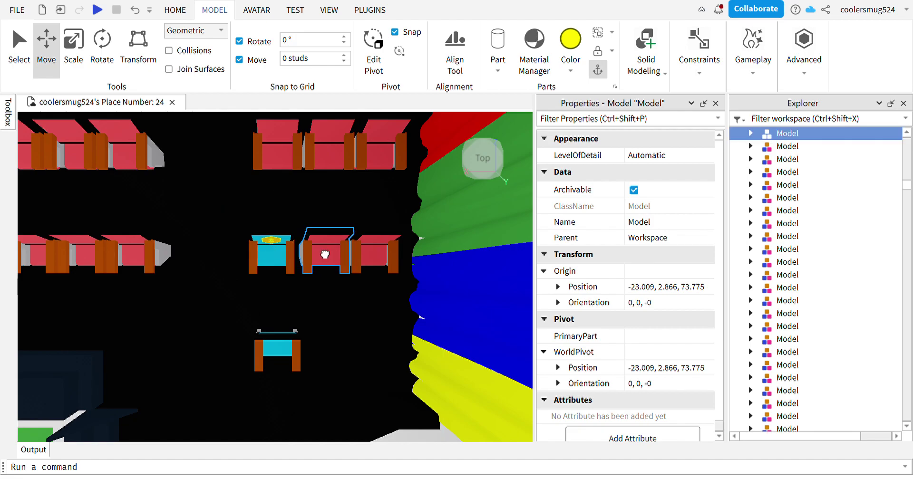
pyautogui.click(283, 259)
pyautogui.moveTo(319, 259); pyautogui.dragTo(325, 263)
# Try to nudge the second-row emblem chair away from the neighbouring red seats, to -19.109, 2.865, 73.74.
pyautogui.click(363, 240)
pyautogui.click(283, 259)
pyautogui.click(341, 261)
pyautogui.scroll(3, 358, 256)
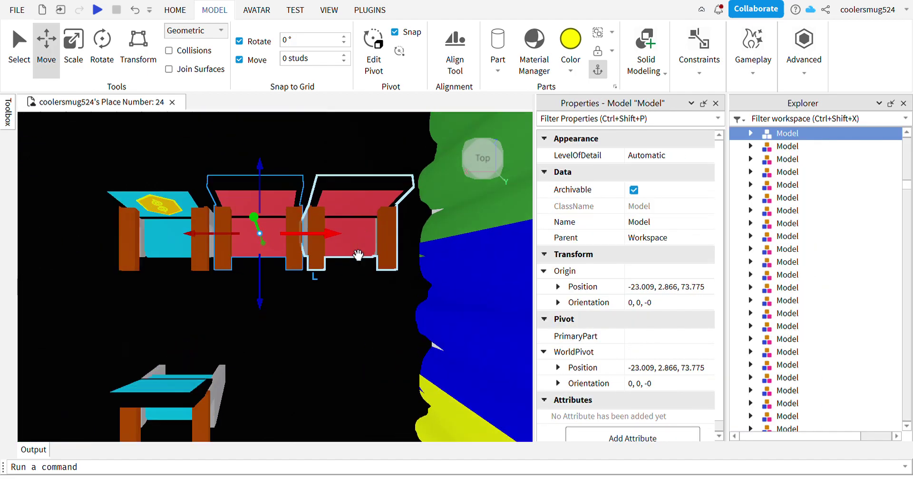
pyautogui.moveTo(434, 293); pyautogui.dragTo(435, 291, button='right')
pyautogui.moveTo(435, 257); pyautogui.dragTo(517, 266)
pyautogui.press('Delete')
pyautogui.click(518, 266)
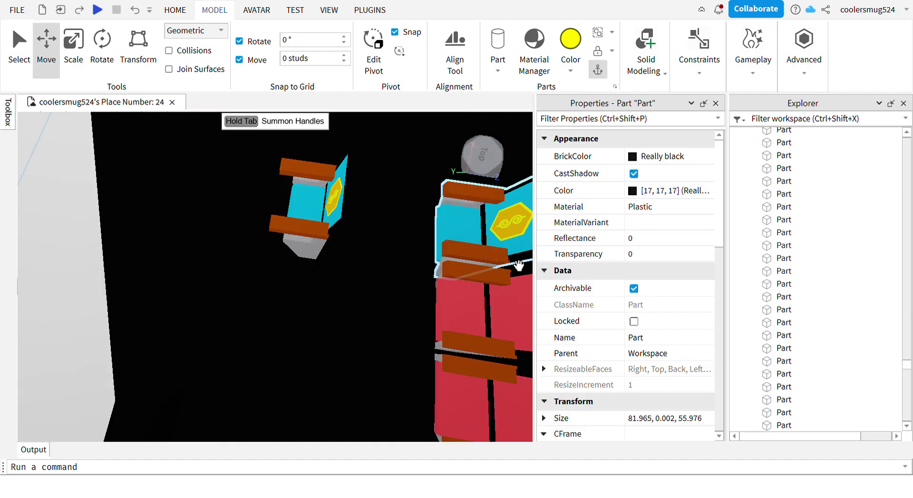
pyautogui.moveTo(519, 266); pyautogui.dragTo(519, 260)
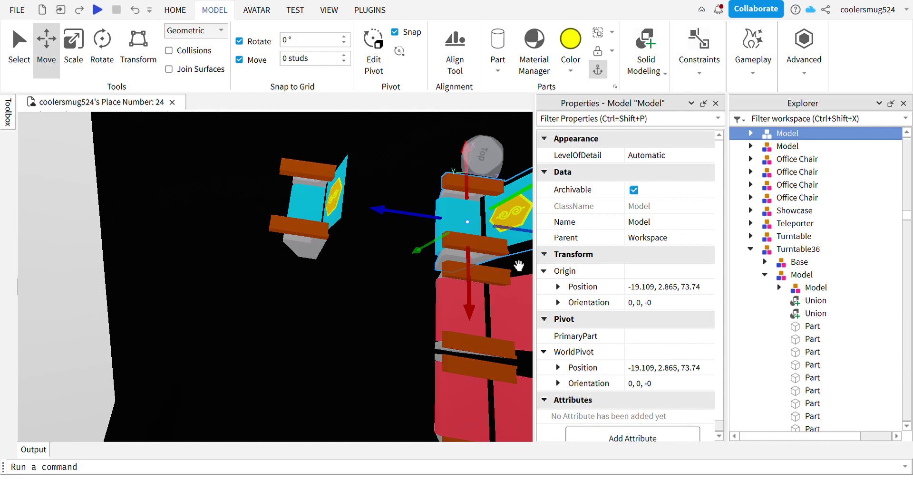
pyautogui.hotkey('ctrl', 'z')
# Delete the two remaining red seats beside the emblem chair in the opposite section's second row.
pyautogui.moveTo(343, 271); pyautogui.dragTo(343, 271, button='right')
pyautogui.press('Delete')
pyautogui.click(258, 277)
pyautogui.press('Delete')
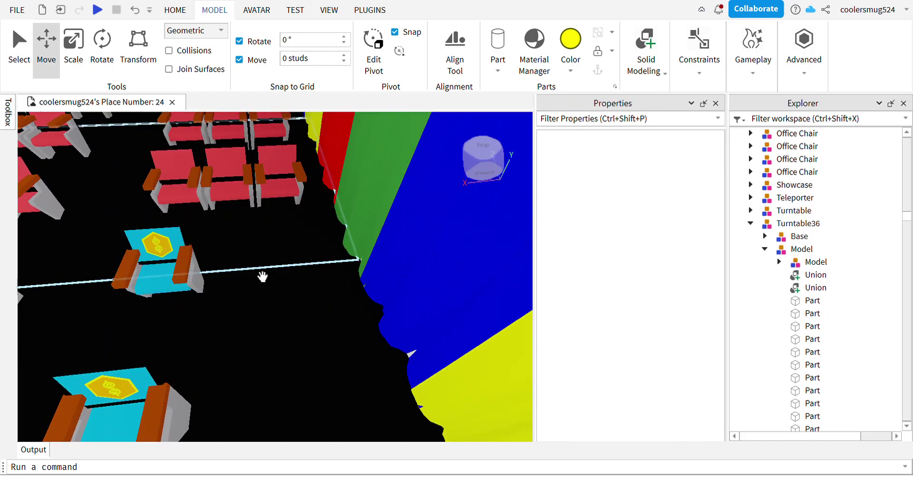
# Duplicate the second-row emblem chair into the middle place at -22.854, 2.865, 73.74.
pyautogui.press('w')
pyautogui.press('a')
pyautogui.click(262, 278)
pyautogui.hotkey('ctrl', 'd')
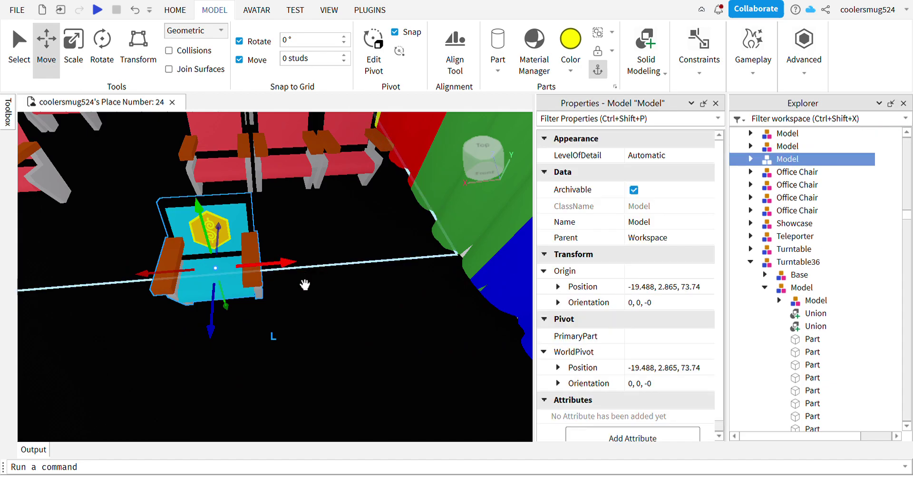
pyautogui.moveTo(288, 264); pyautogui.dragTo(376, 273)
pyautogui.press('d')
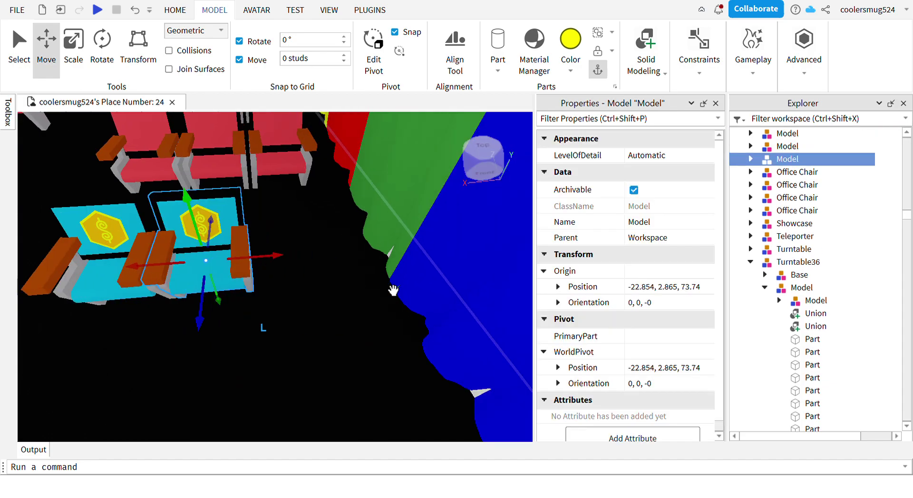
# Duplicate the emblem chair into the second row's outer place at -26.383, 2.865, 73.74 and shift the middle chair to -22.963, 2.865, 73.74.
pyautogui.hotkey('ctrl', 'd')
pyautogui.moveTo(269, 257); pyautogui.dragTo(337, 268)
pyautogui.moveTo(377, 263); pyautogui.dragTo(389, 285)
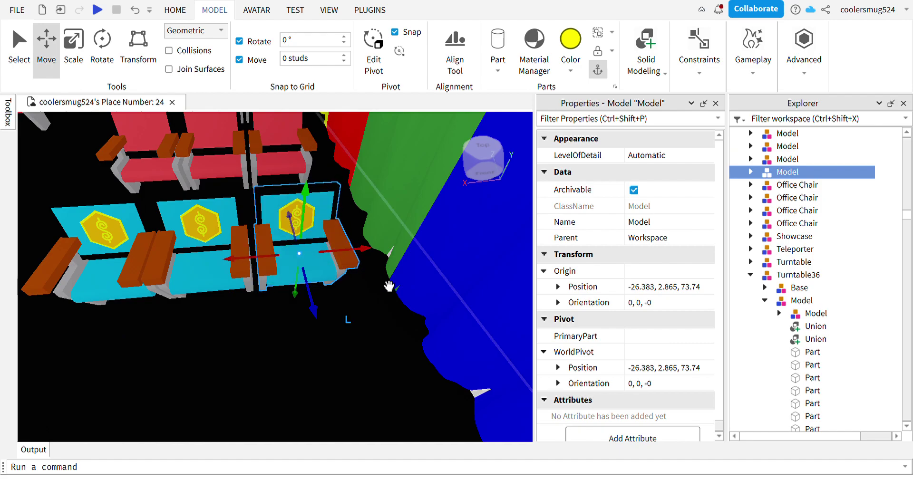
pyautogui.click(241, 296)
pyautogui.moveTo(267, 263); pyautogui.dragTo(267, 263)
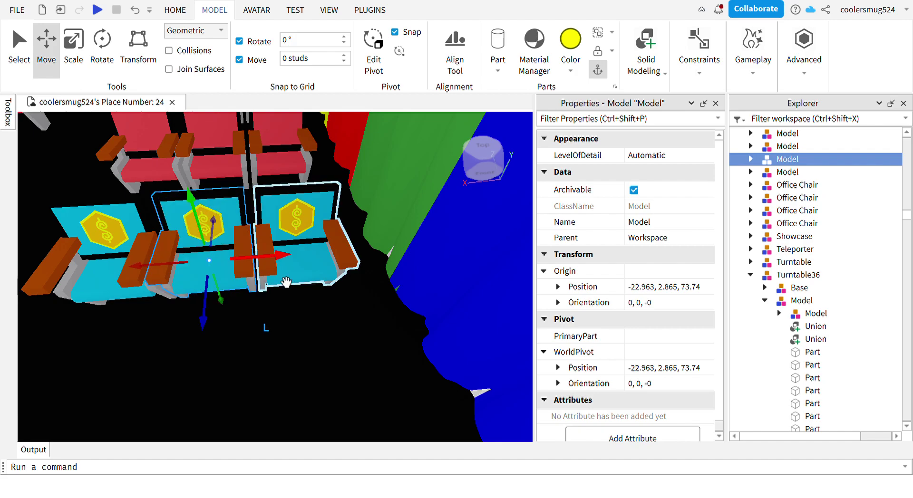
# Duplicate the front-row emblem chair twice, filling the middle place and the outer place at -26.296, 2.865, 66.781.
pyautogui.scroll(-5, 287, 282)
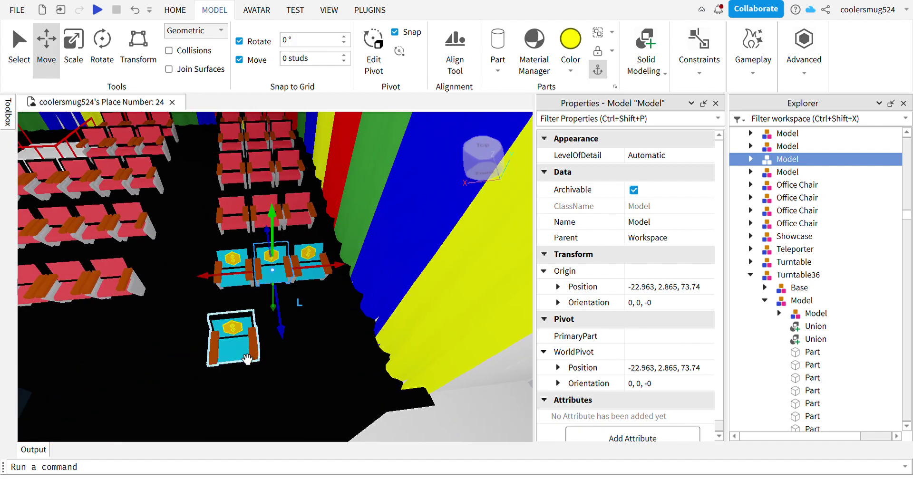
pyautogui.click(248, 360)
pyautogui.hotkey('ctrl', 'd')
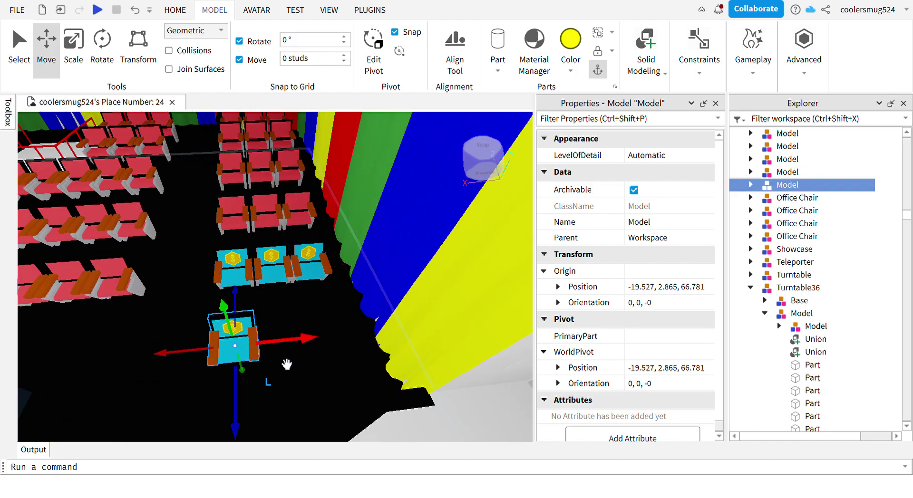
pyautogui.moveTo(270, 344); pyautogui.dragTo(342, 339)
pyautogui.hotkey('ctrl', 'd')
pyautogui.press('d')
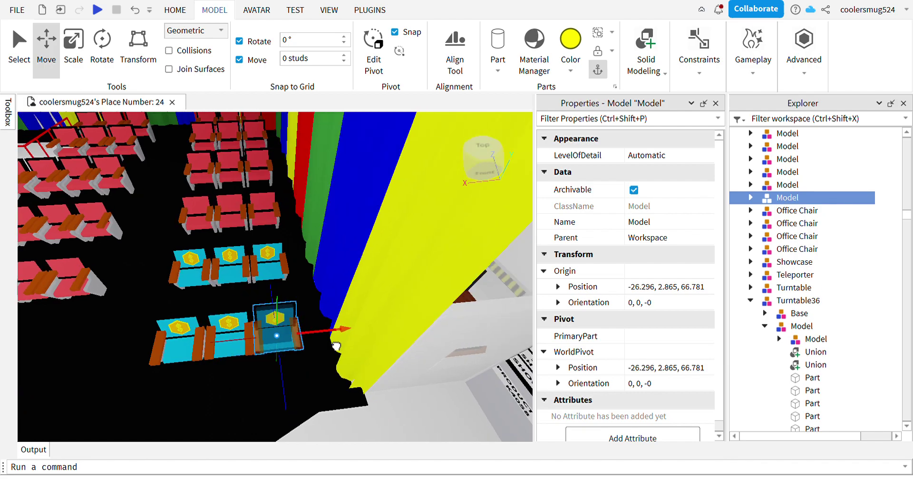
# Shift the front row's outer emblem chair to -26.386, 2.865, 66.781.
pyautogui.click(353, 320)
pyautogui.press('d')
pyautogui.click(265, 348)
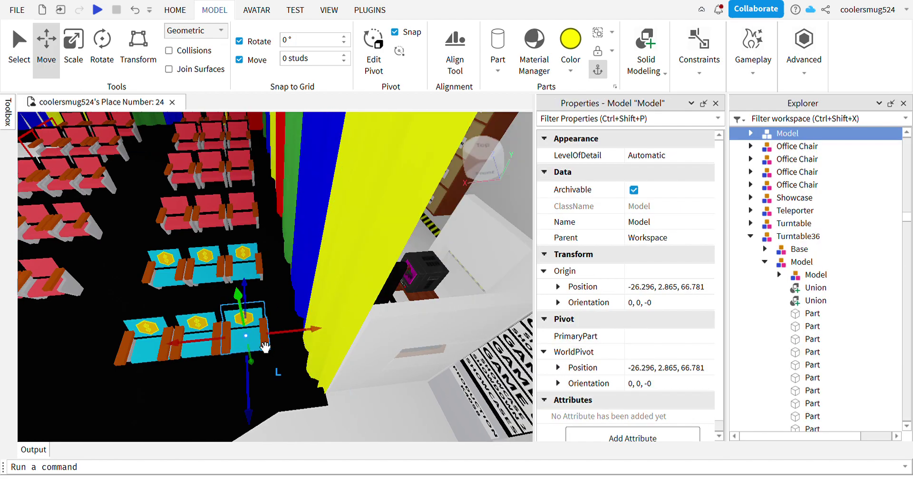
pyautogui.click(280, 358)
pyautogui.click(264, 349)
pyautogui.moveTo(282, 336); pyautogui.dragTo(282, 339)
pyautogui.press('a')
pyautogui.press('d')
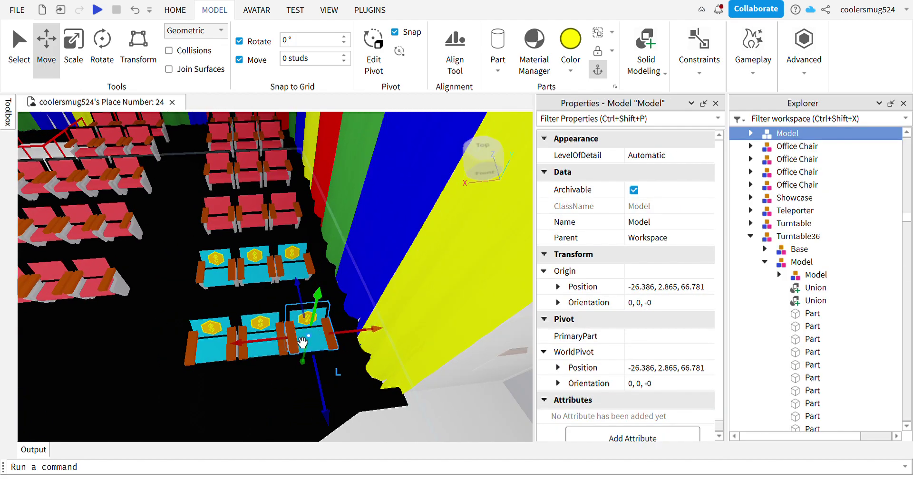
# Examine the audience sections from the stage side to check the emblem chairs in the front rows.
pyautogui.click(273, 342)
pyautogui.click(290, 214)
pyautogui.press('s')
pyautogui.moveTo(318, 249); pyautogui.dragTo(318, 249, button='right')
pyautogui.press('a')
pyautogui.press('d')
pyautogui.press('a')
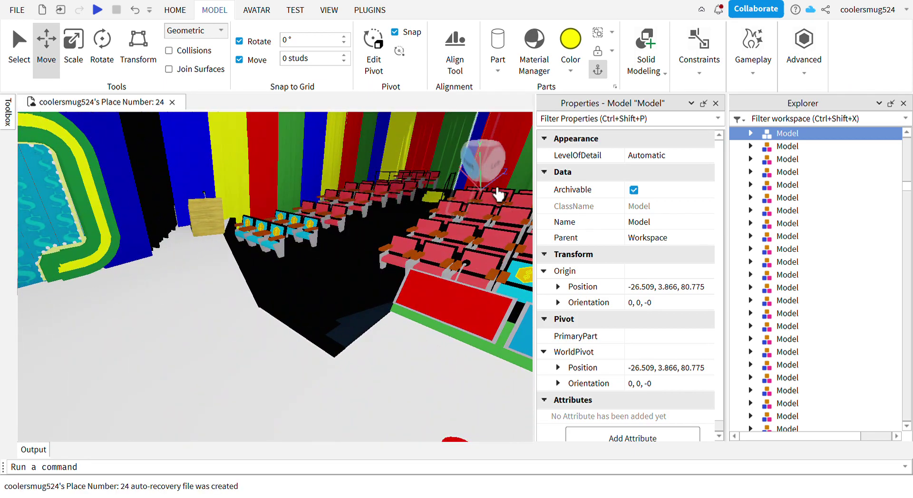
pyautogui.click(470, 167)
pyautogui.click(454, 159)
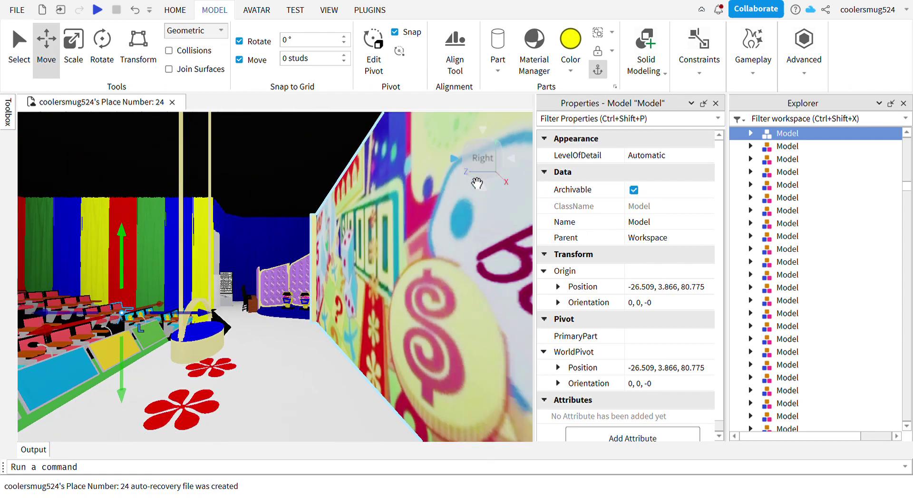
# Delete the collage decal with the BOB price tag from the large backdrop wall beside the stage.
pyautogui.press('s')
pyautogui.press('w')
pyautogui.press('a')
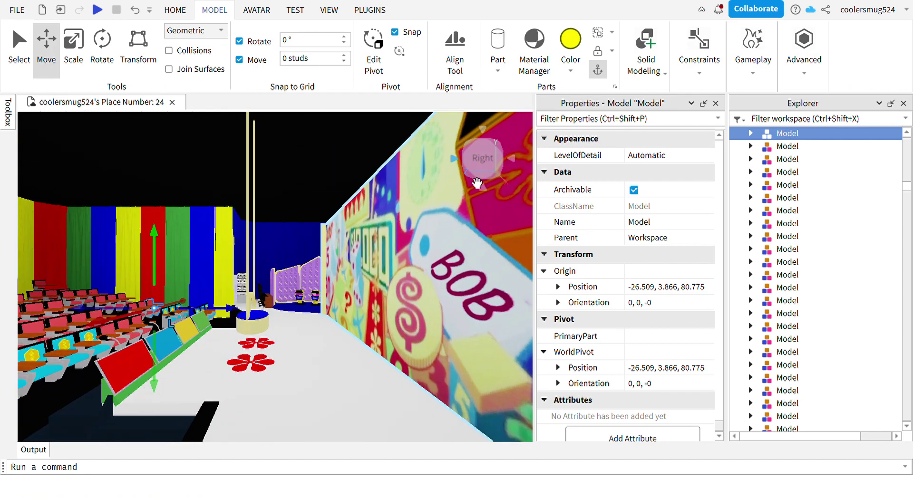
pyautogui.moveTo(478, 190); pyautogui.dragTo(402, 258, button='right')
pyautogui.click(328, 296)
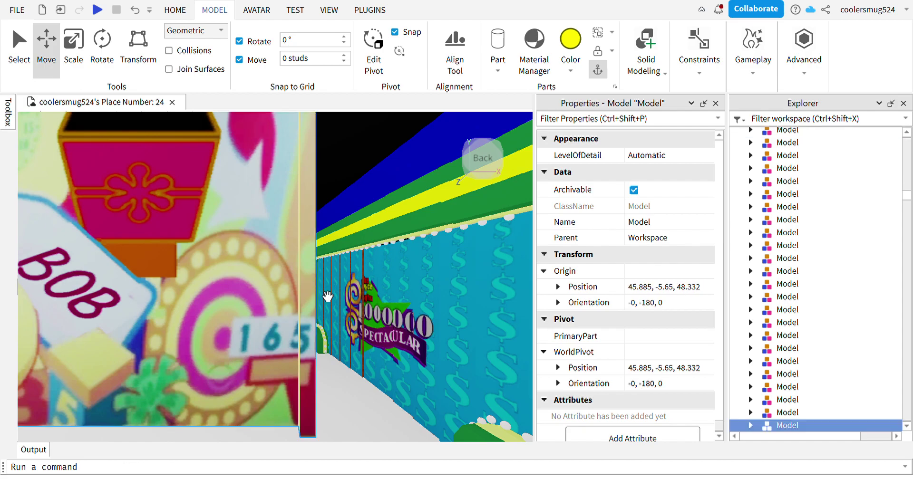
pyautogui.keyDown('alt'); pyautogui.click(327, 296); pyautogui.keyUp('alt')
pyautogui.press('Delete')
# Copy the decal of the small dark part floating above the display panels outside the studio.
pyautogui.press('s')
pyautogui.press('d')
pyautogui.click(482, 177)
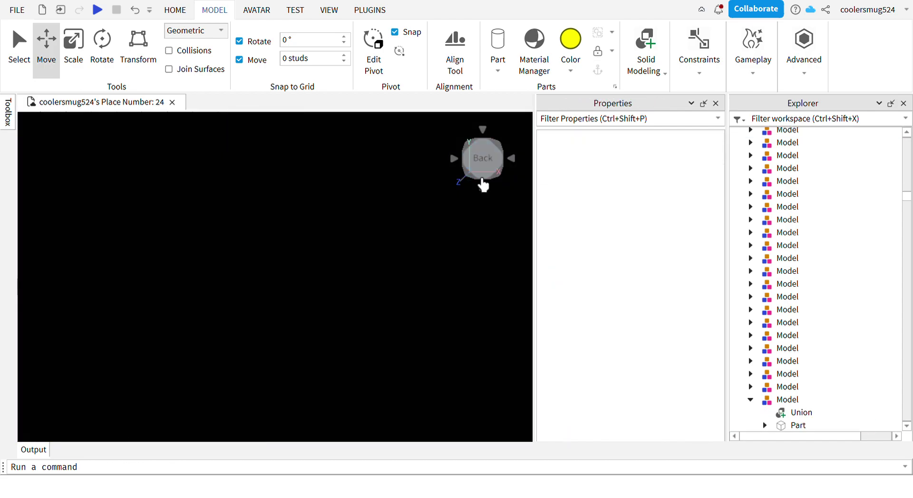
pyautogui.press('w')
pyautogui.press('a')
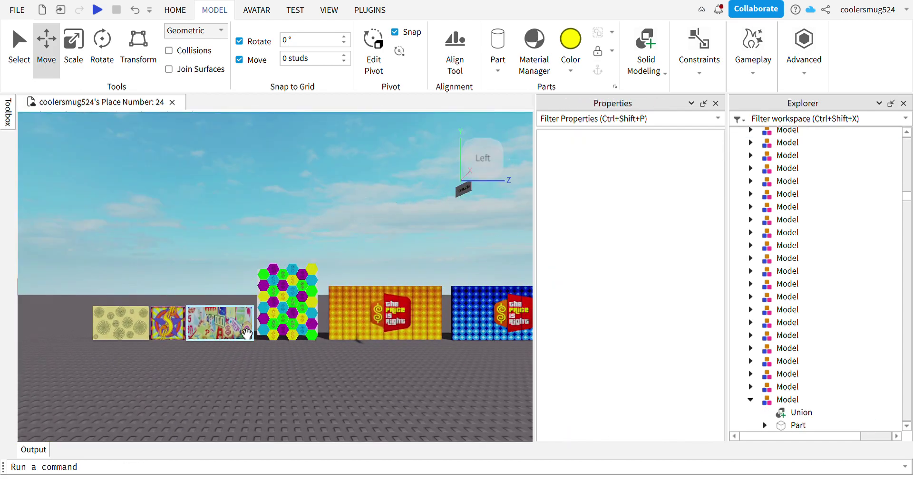
pyautogui.click(464, 190)
pyautogui.click(464, 189)
pyautogui.click(176, 12)
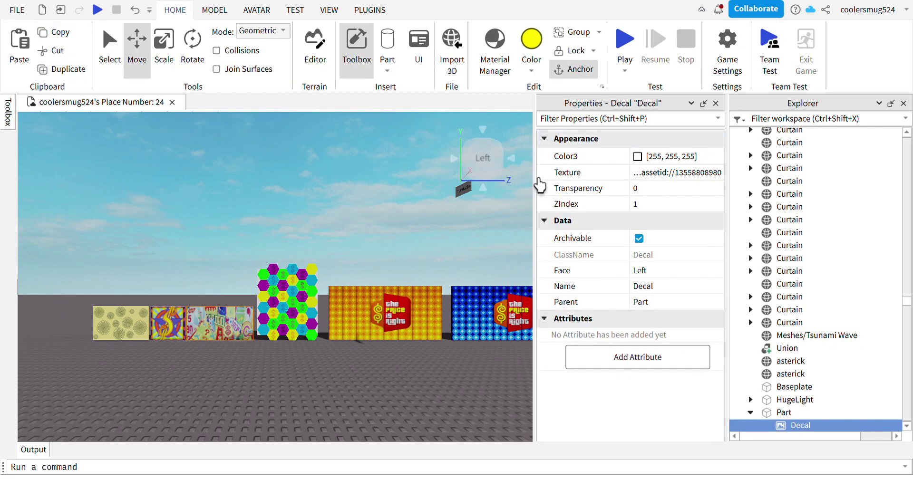
# Paste the copied decal onto the blank backdrop wall's union, with its face set to Back.
pyautogui.click(476, 181)
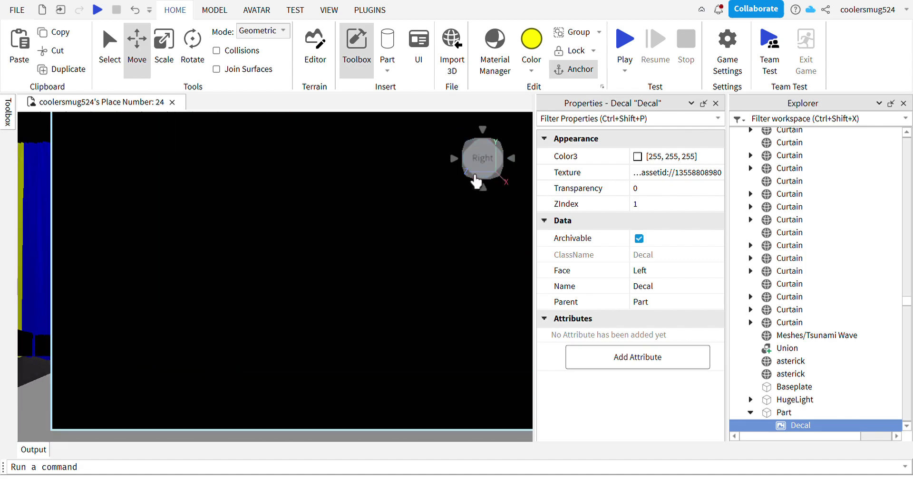
pyautogui.click(475, 181)
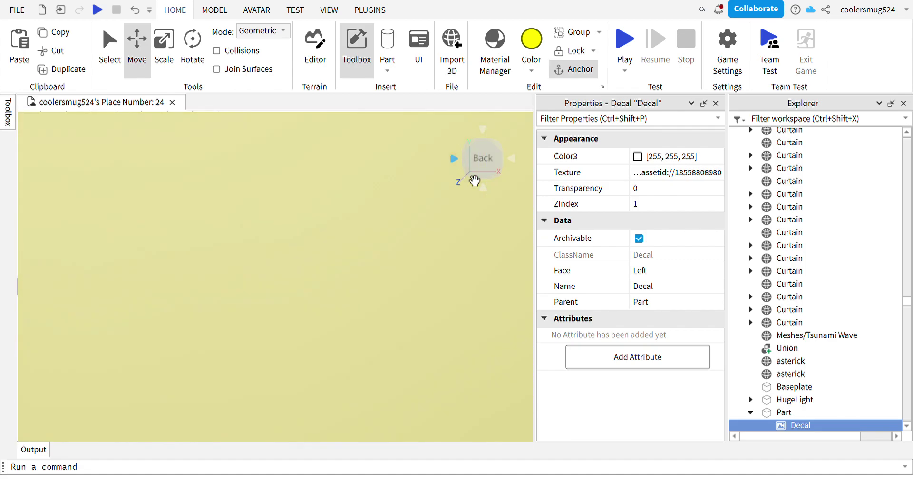
pyautogui.click(13, 56)
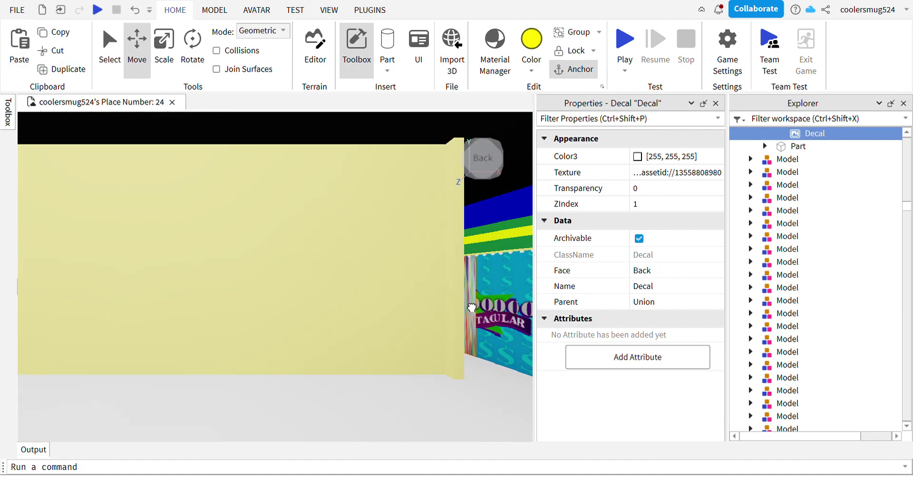
pyautogui.click(470, 309)
pyautogui.click(514, 164)
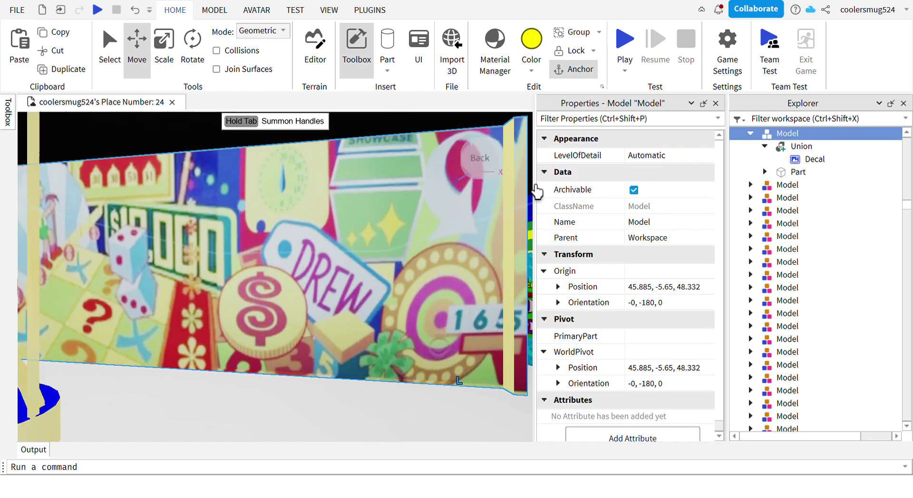
# Select all pieces of the large freestanding The Price Is Right sign outside the studio and ungroup them.
pyautogui.click(537, 188)
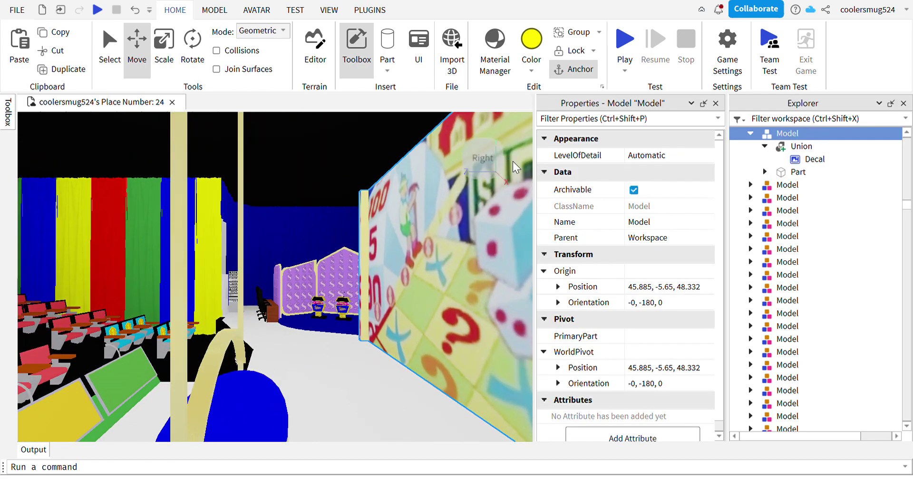
pyautogui.click(535, 183)
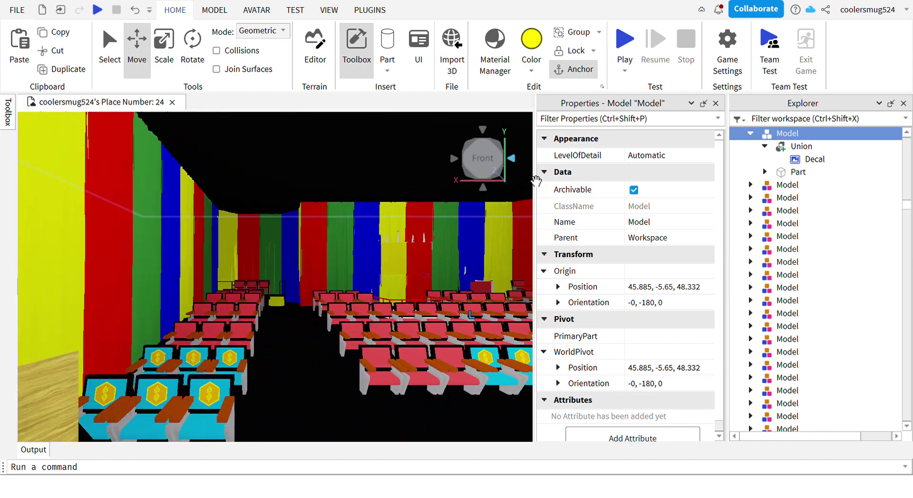
pyautogui.press('a')
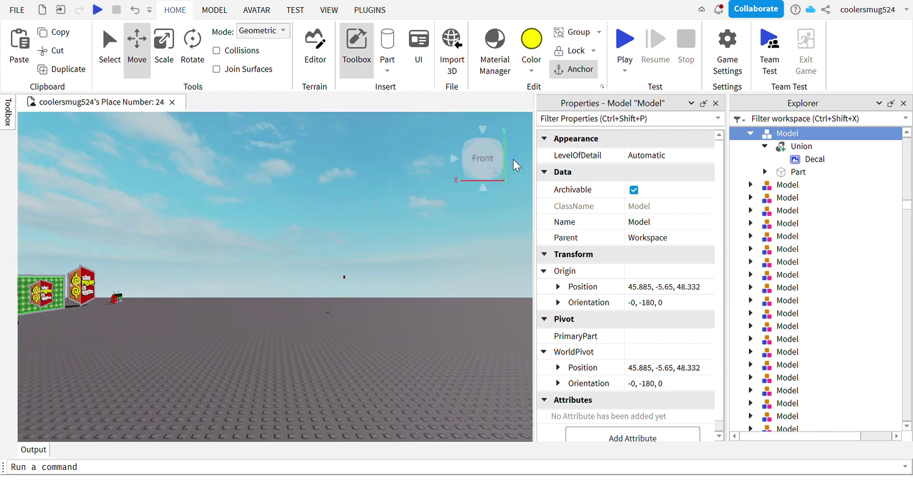
pyautogui.click(517, 165)
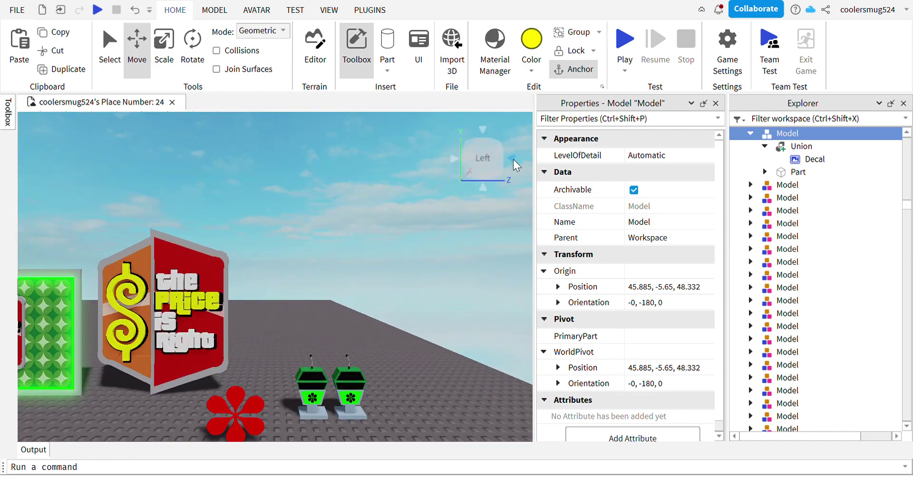
pyautogui.press('a')
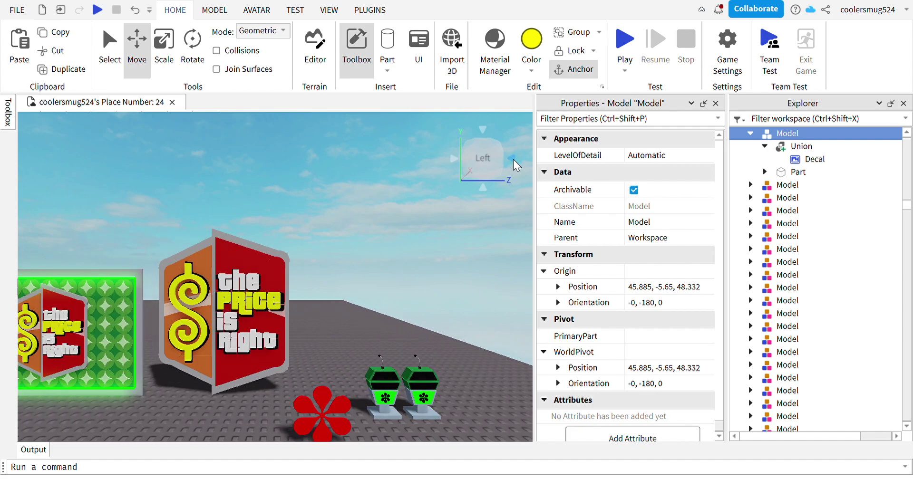
pyautogui.press('w')
pyautogui.press('a')
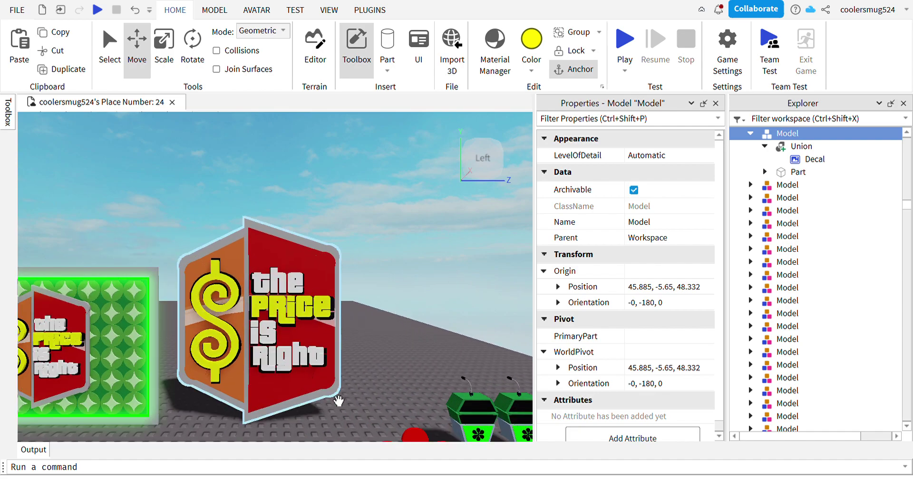
pyautogui.click(338, 399)
pyautogui.moveTo(255, 336); pyautogui.dragTo(310, 410)
pyautogui.hotkey('ctrl', 'u')
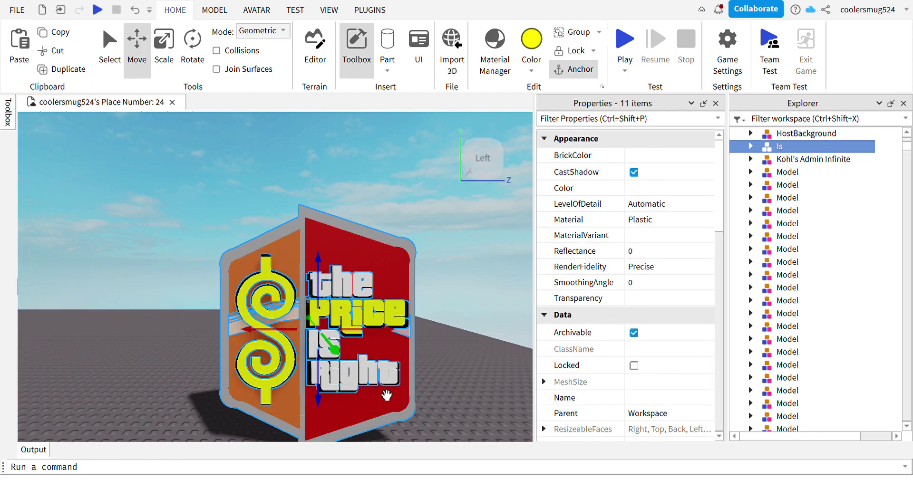
pyautogui.click(455, 337)
pyautogui.press('d')
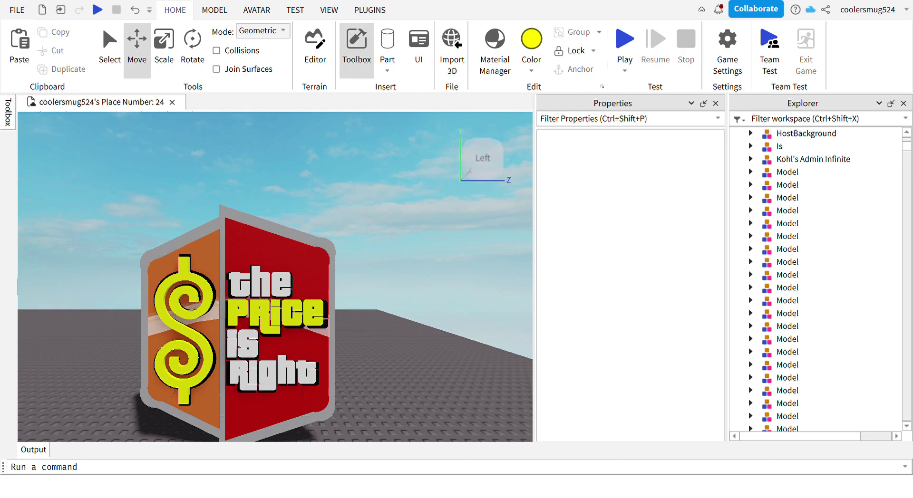
# Ungroup the remaining word and dollar-symbol models on the sign into separate meshes.
pyautogui.click(354, 297)
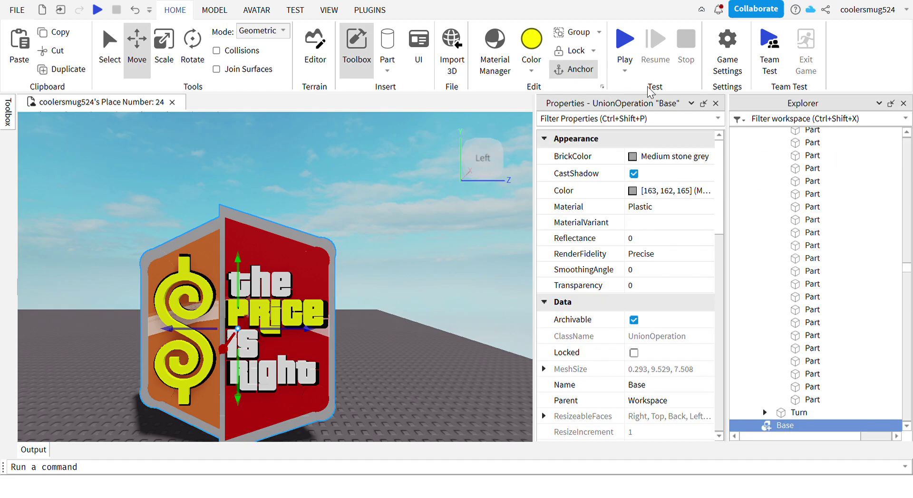
pyautogui.click(424, 251)
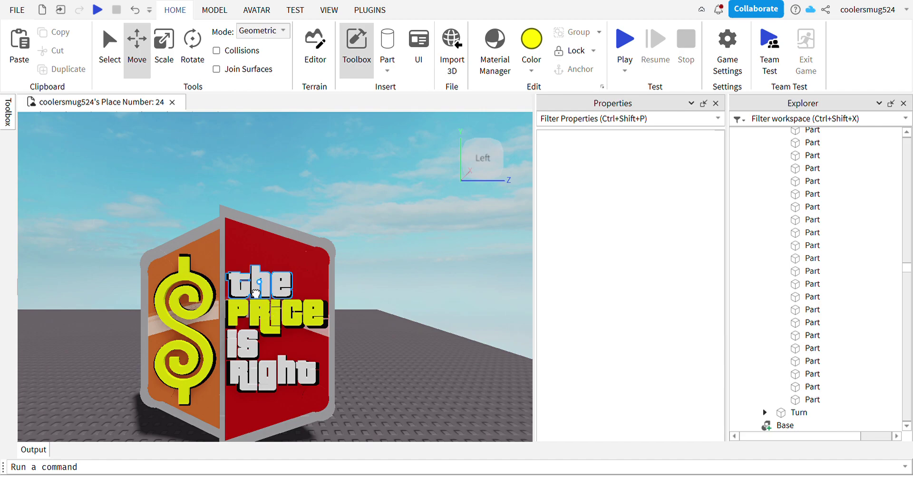
pyautogui.click(273, 310)
pyautogui.click(276, 313)
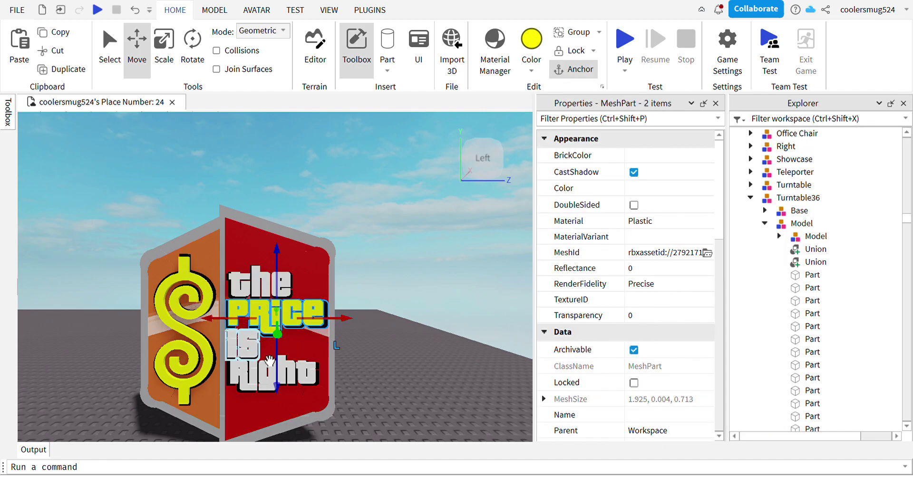
pyautogui.click(245, 344)
pyautogui.hotkey('ctrl', 'u')
pyautogui.click(309, 398)
pyautogui.hotkey('ctrl', 'u')
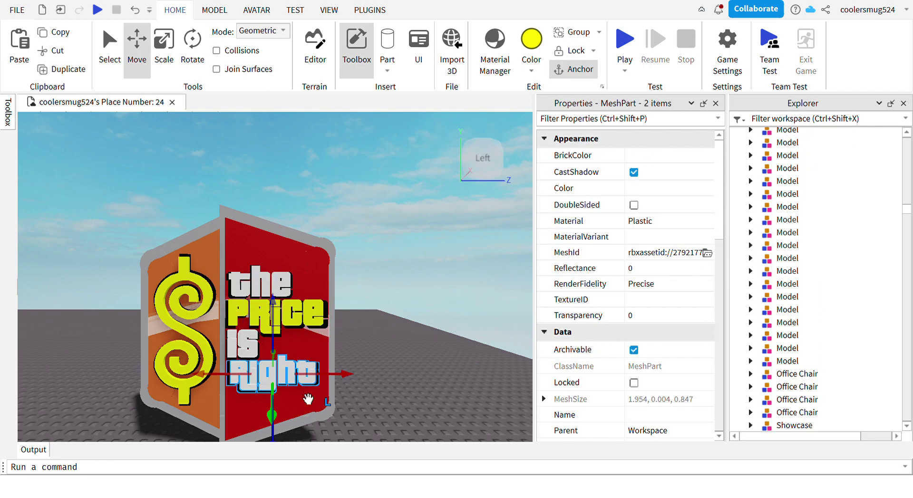
pyautogui.click(205, 356)
pyautogui.hotkey('ctrl', 'u')
# Separate the sign's grey Base union into its individual parts.
pyautogui.click(326, 356)
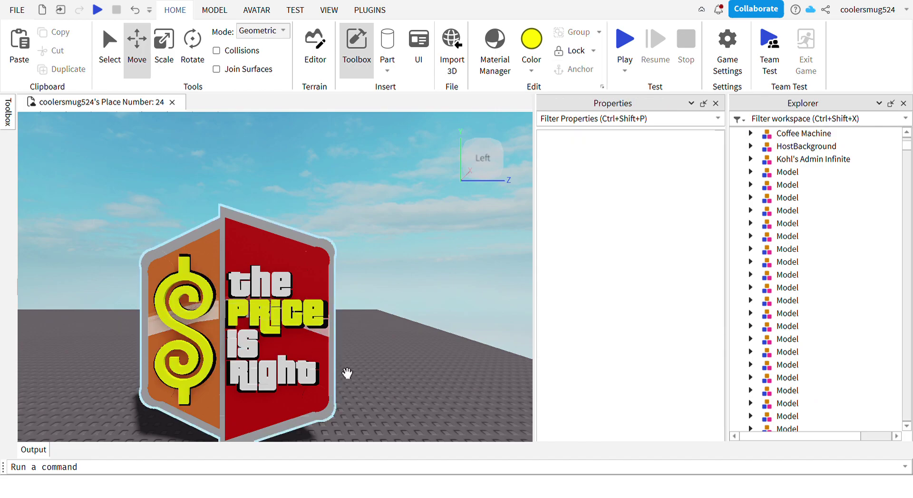
pyautogui.click(214, 10)
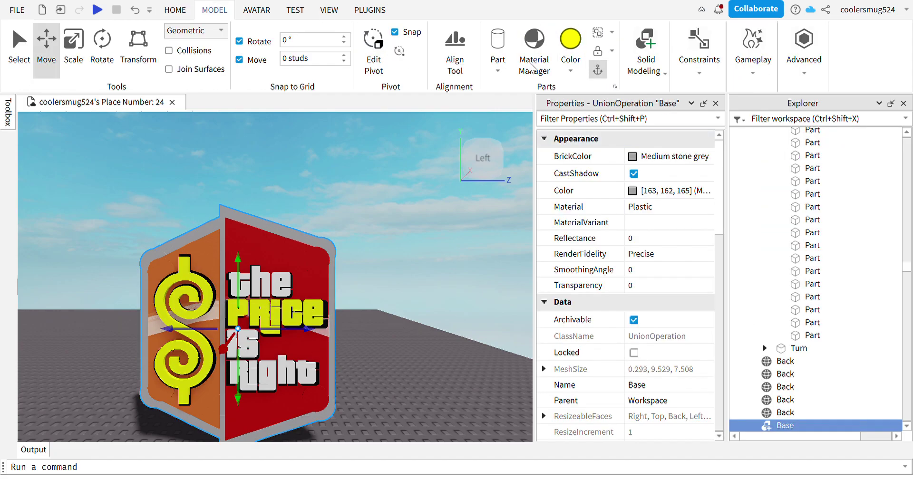
pyautogui.click(738, 129)
pyautogui.click(405, 256)
pyautogui.press('a')
pyautogui.press('w')
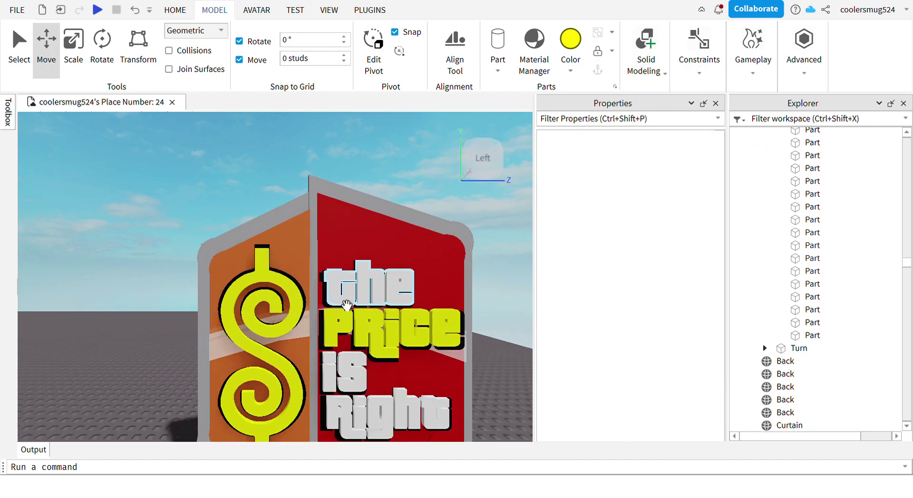
# Delete the black backings behind the sign's words and dollar symbol, along with the pale stripes across its faces.
pyautogui.click(306, 301)
pyautogui.press('Delete')
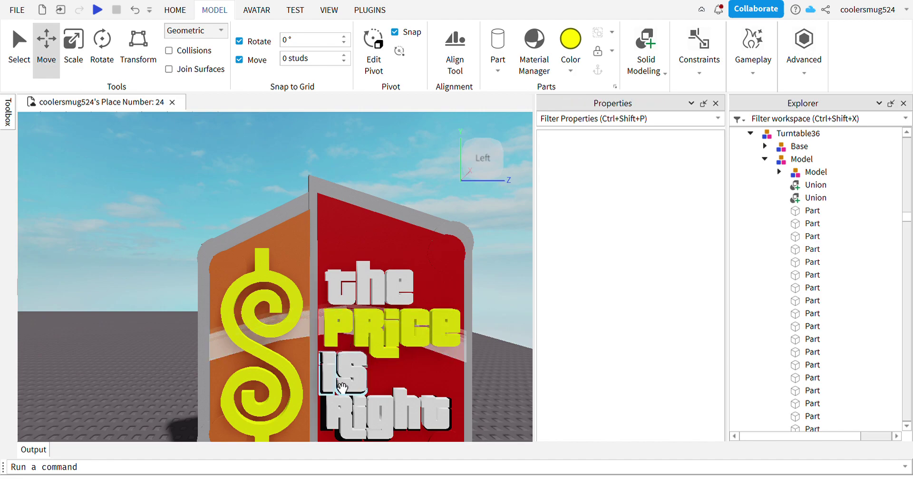
pyautogui.click(331, 333)
pyautogui.press('Delete')
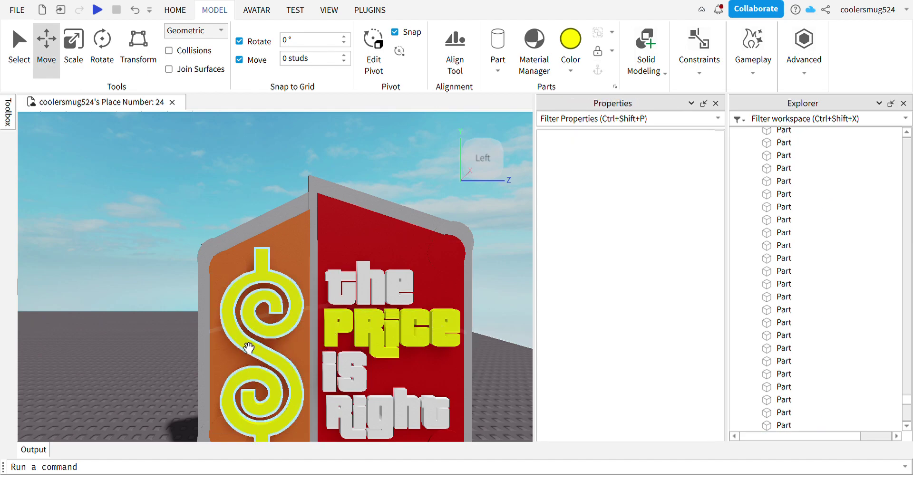
pyautogui.click(225, 334)
pyautogui.press('Delete')
# Move the yellow dollar symbol and the words Right, Price, is and the off the sign onto the baseplate beside it.
pyautogui.press('d')
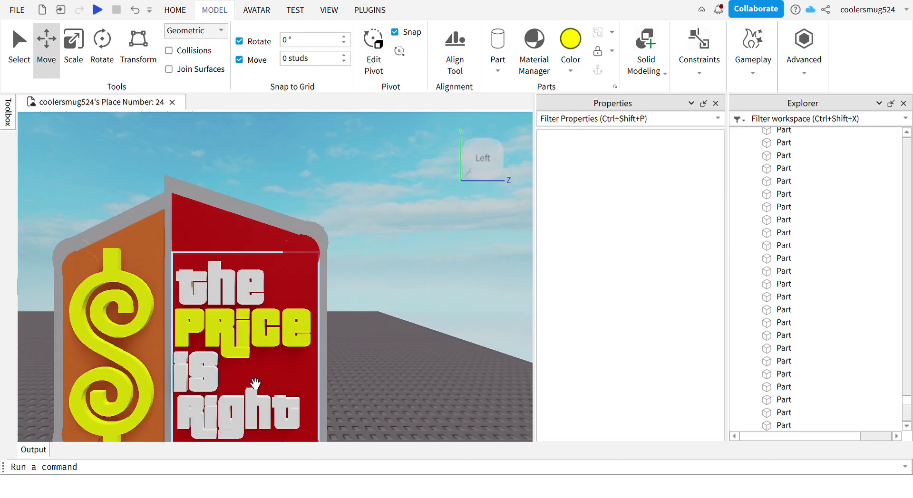
pyautogui.moveTo(153, 393); pyautogui.dragTo(454, 406)
pyautogui.moveTo(287, 426); pyautogui.dragTo(419, 388)
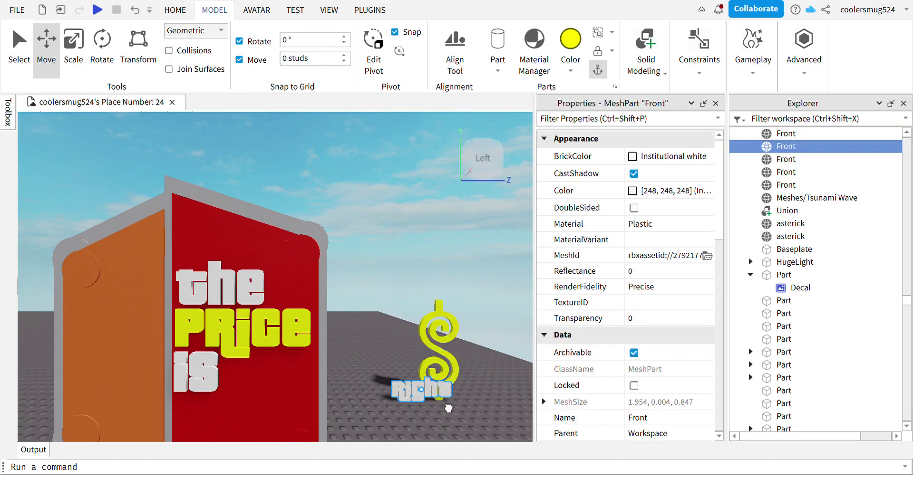
pyautogui.moveTo(242, 328); pyautogui.dragTo(421, 422)
pyautogui.moveTo(199, 383); pyautogui.dragTo(378, 389)
pyautogui.moveTo(240, 291); pyautogui.dragTo(271, 284)
# Shift the dollar symbol and the four word meshes together farther away from the sign.
pyautogui.press('s')
pyautogui.press('d')
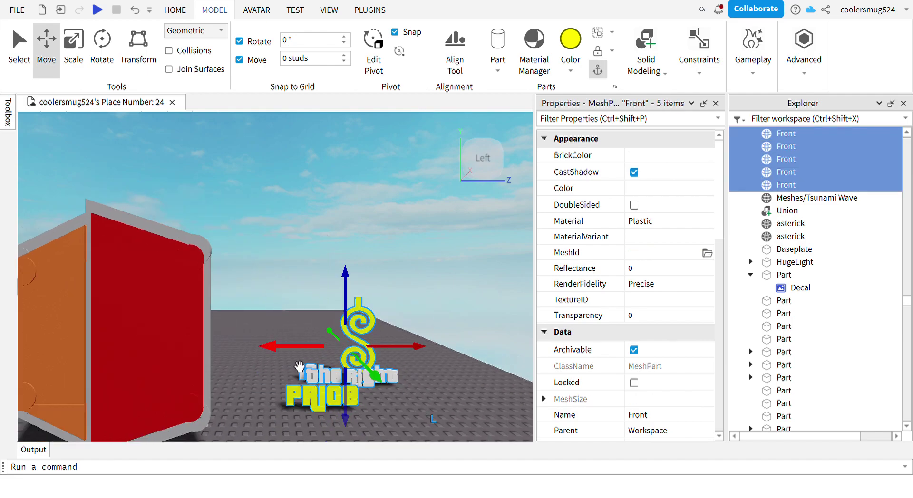
pyautogui.moveTo(300, 367); pyautogui.dragTo(366, 372)
pyautogui.click(304, 310)
pyautogui.press('s')
pyautogui.press('a')
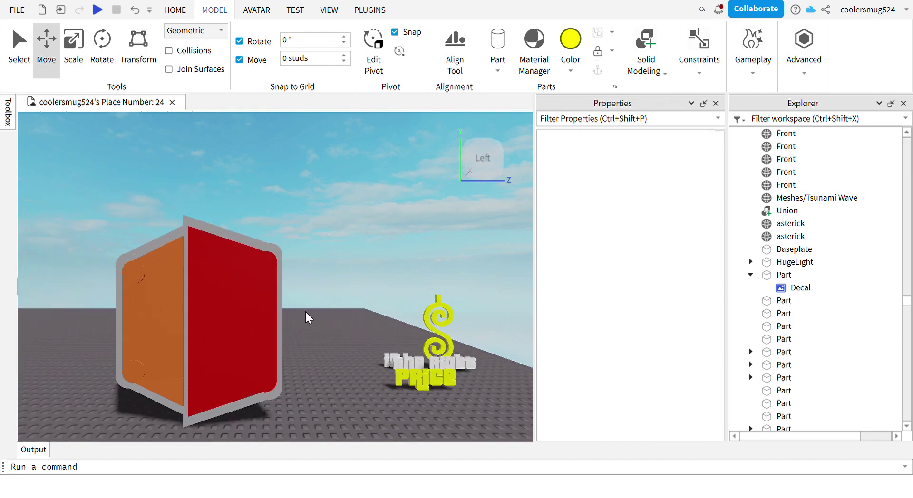
# Widen the central grey backing part behind the red face beyond its outer edge.
pyautogui.click(295, 272)
pyautogui.click(271, 318)
pyautogui.hotkey('ctrl', '3')
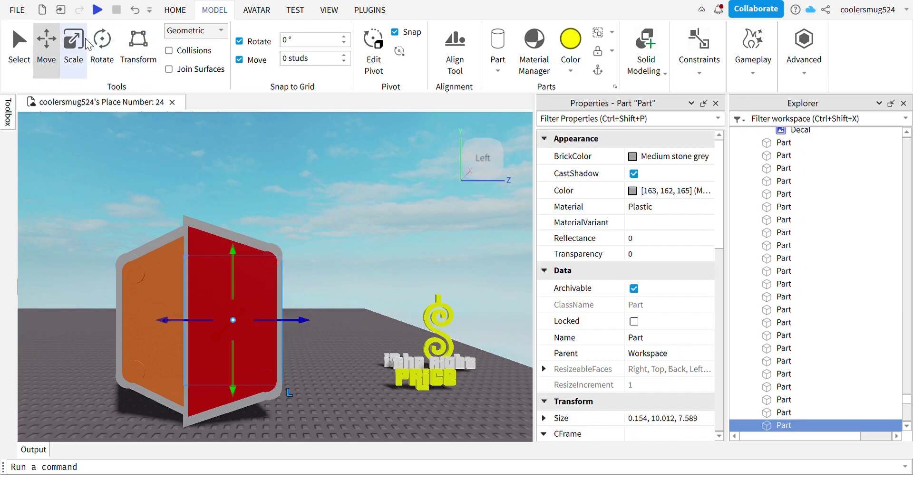
pyautogui.click(313, 329)
pyautogui.click(298, 320)
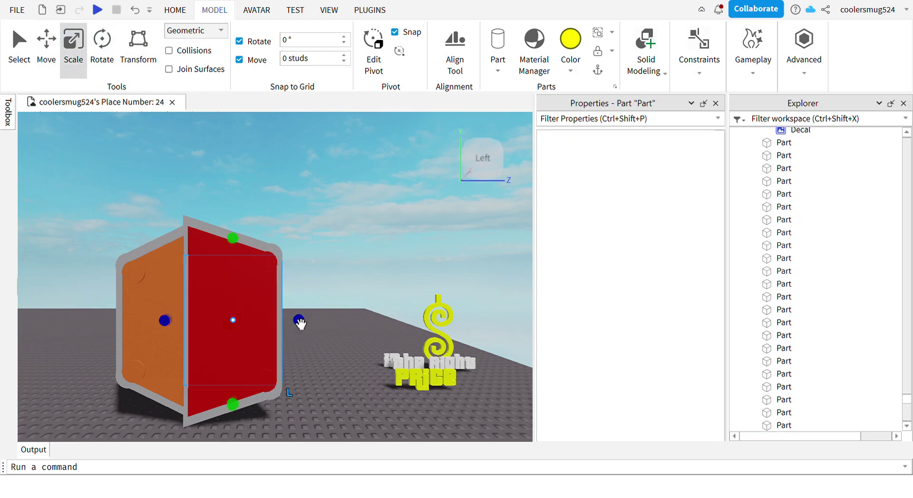
pyautogui.click(302, 335)
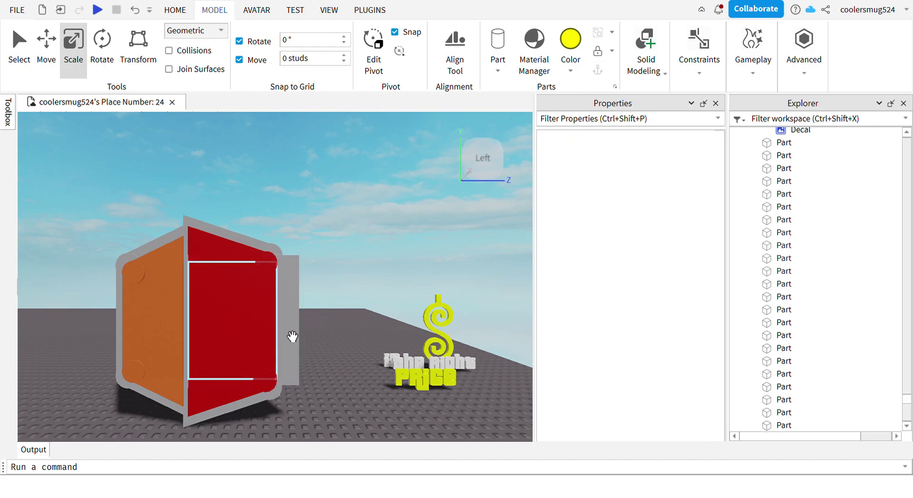
# Move the lower grey corner cylinder outward to align with the edge of the widened backing.
pyautogui.click(264, 380)
pyautogui.click(295, 411)
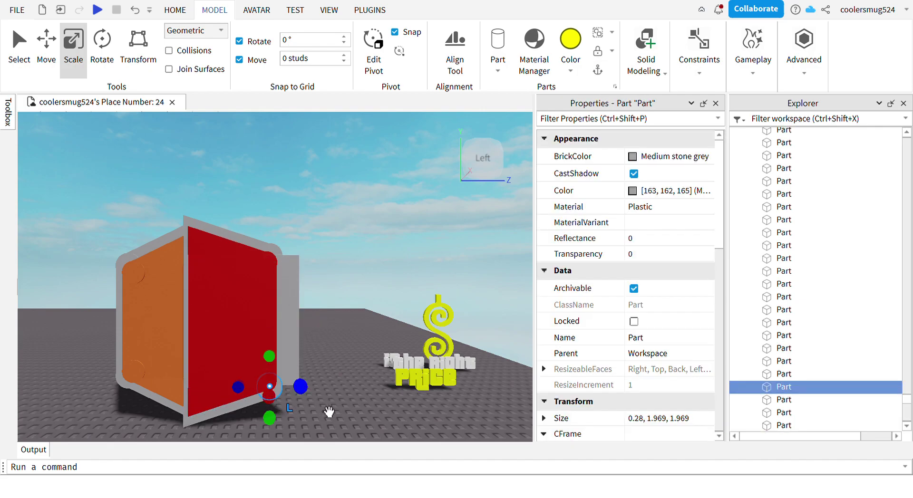
pyautogui.click(275, 407)
pyautogui.click(301, 411)
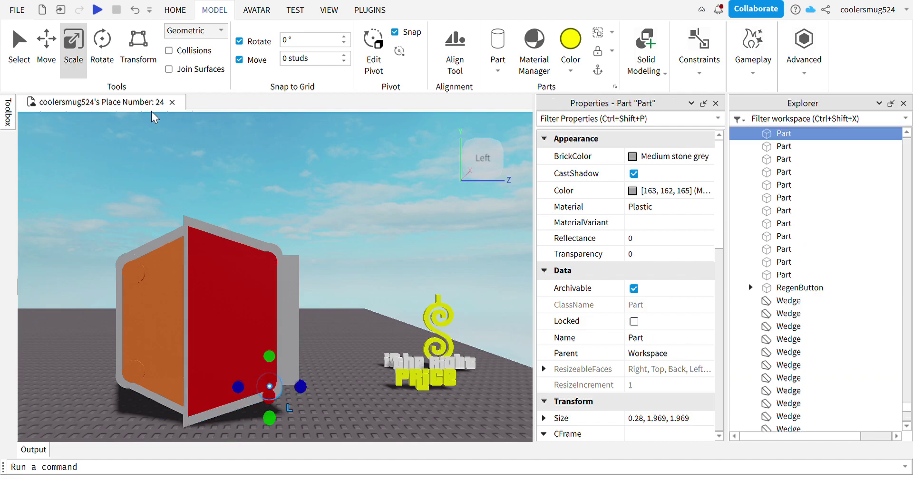
pyautogui.click(46, 48)
pyautogui.moveTo(342, 408); pyautogui.dragTo(347, 401)
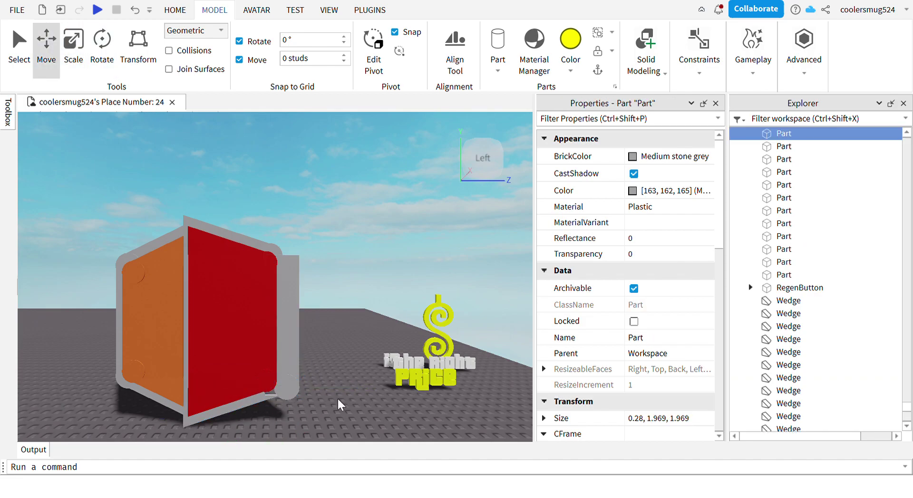
pyautogui.click(337, 397)
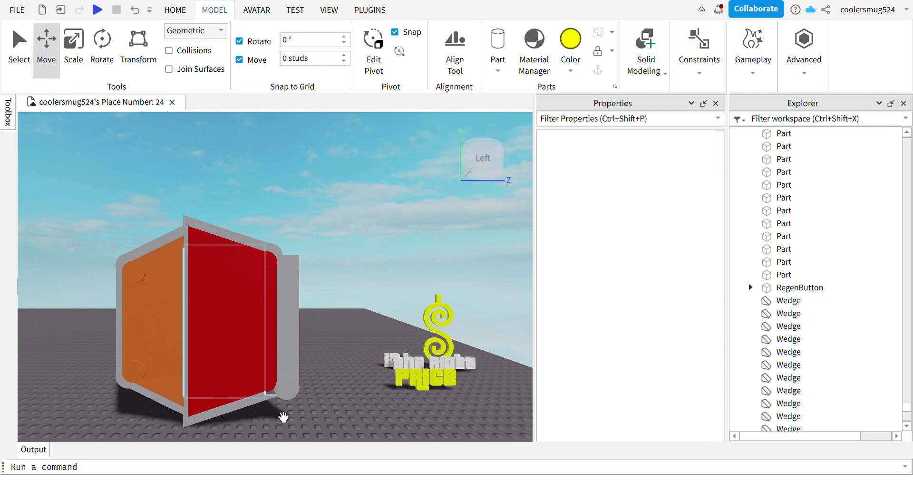
# Widen the taller grey backing part behind the red face so it reaches the moved lower corner cylinder.
pyautogui.click(283, 418)
pyautogui.hotkey('ctrl', '3')
pyautogui.moveTo(282, 322); pyautogui.dragTo(299, 331)
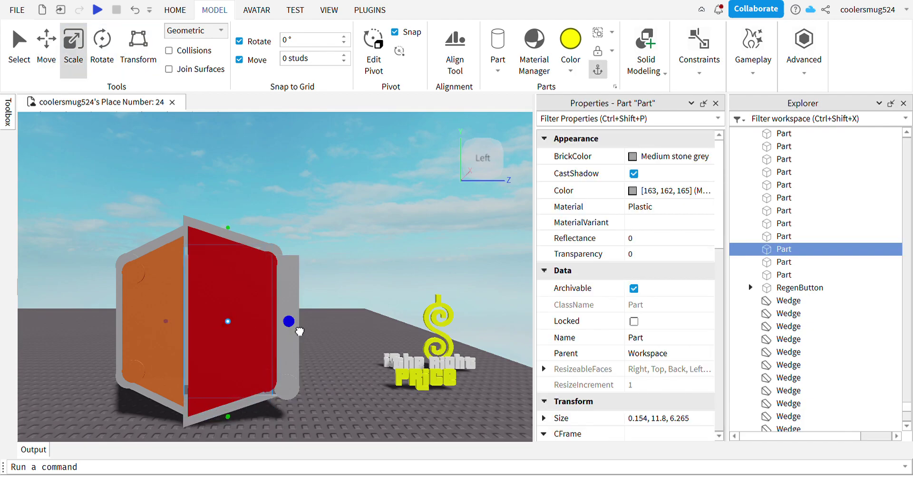
pyautogui.click(330, 300)
# Move the upper grey corner cylinder outward to round off the top of the widened backing.
pyautogui.click(292, 265)
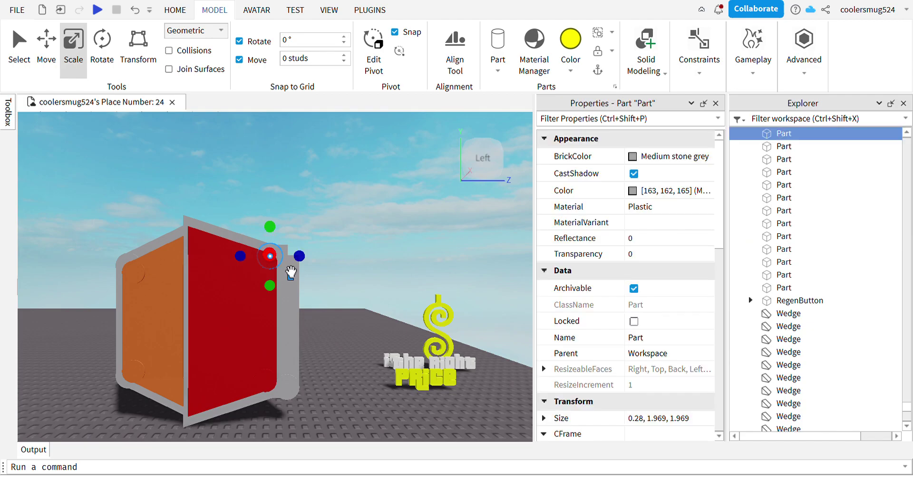
pyautogui.hotkey('ctrl', '2')
pyautogui.moveTo(333, 263); pyautogui.dragTo(327, 267)
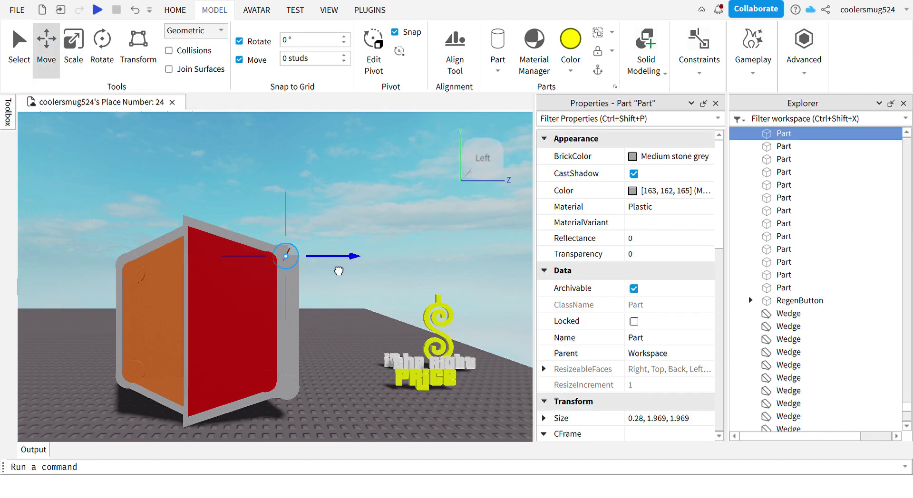
pyautogui.click(334, 266)
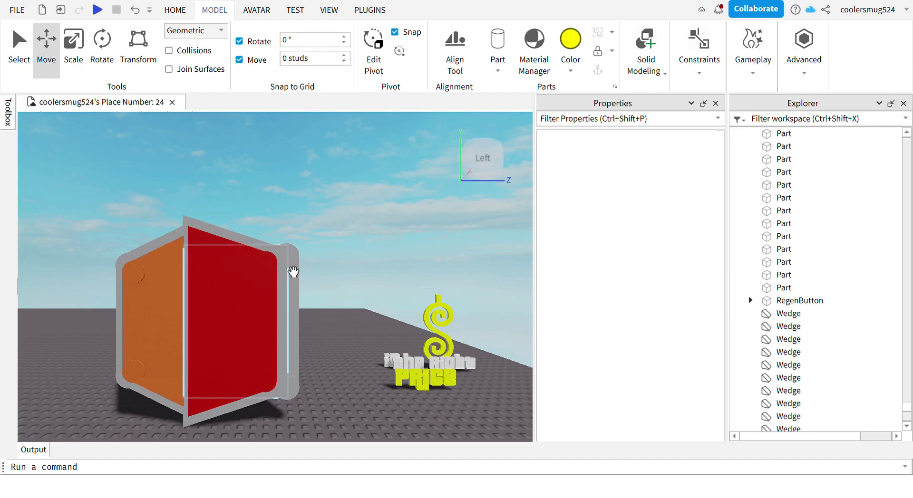
# Stretch the upper and lower grey wedges behind the red face out to the relocated corner cylinders.
pyautogui.click(289, 268)
pyautogui.hotkey('ctrl', '3')
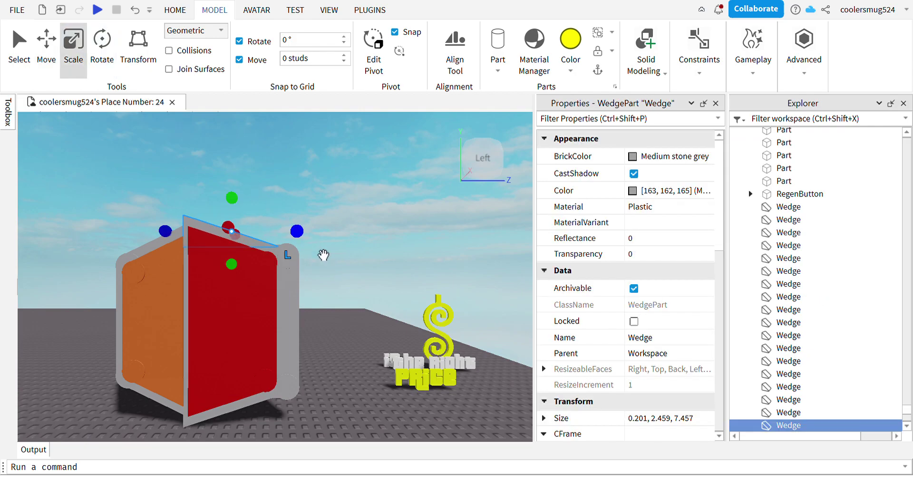
pyautogui.click(345, 221)
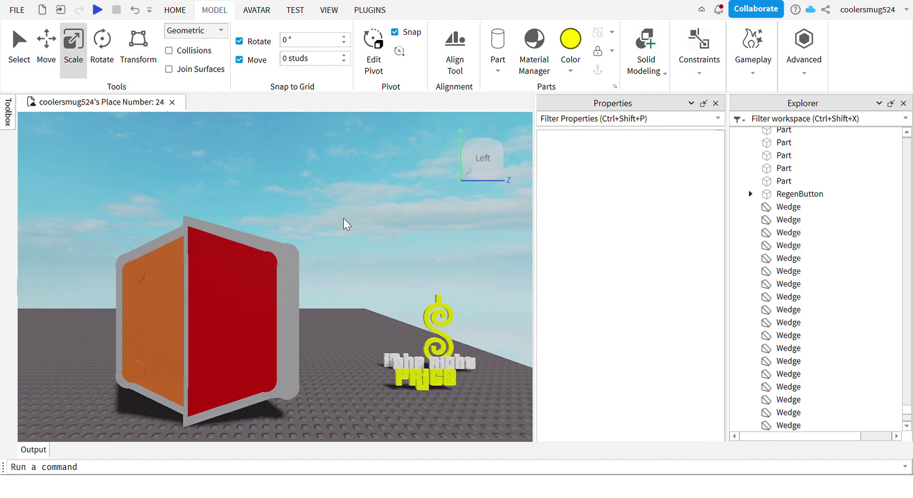
pyautogui.click(240, 408)
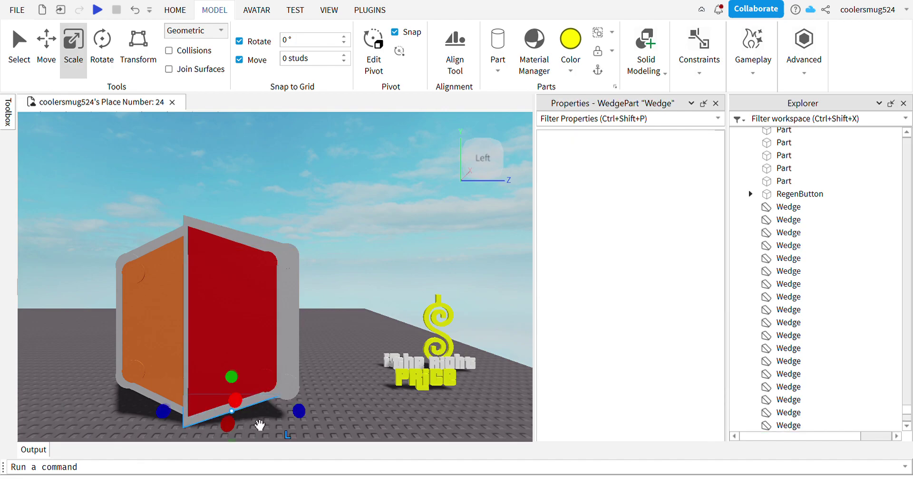
pyautogui.moveTo(322, 426)
pyautogui.mouseDown()
pyautogui.moveTo(341, 443)
pyautogui.moveTo(316, 414)
pyautogui.mouseUp()
pyautogui.click(328, 399)
pyautogui.scroll(-3, 328, 400)
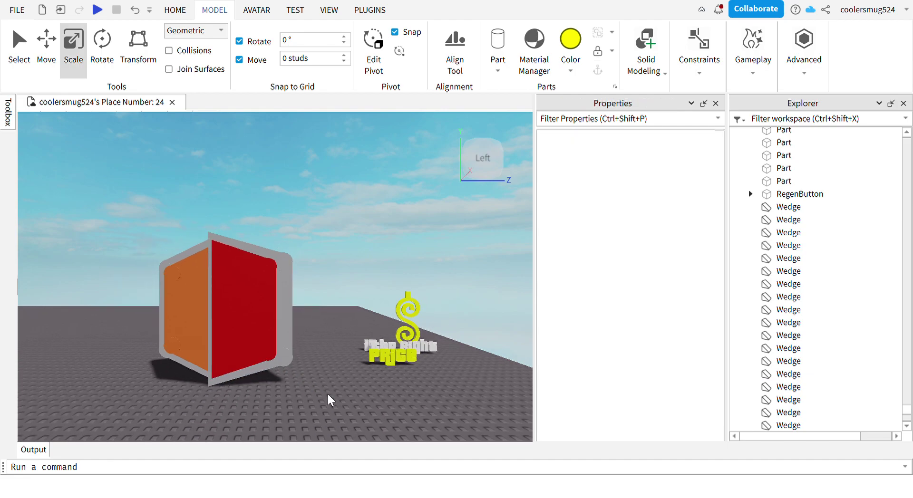
pyautogui.scroll(2, 329, 399)
pyautogui.click(264, 398)
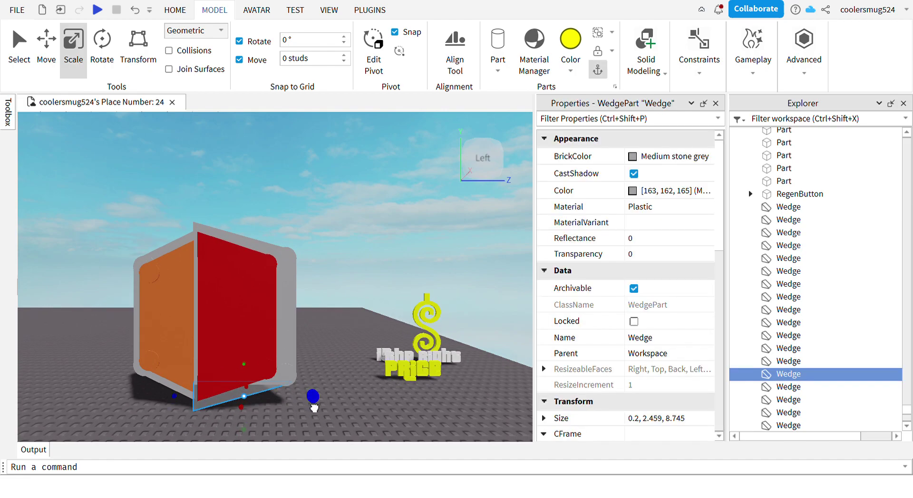
pyautogui.click(343, 309)
# Try to enlarge the red face by moving its two corner cylinders outward and widening its central panel toward them.
pyautogui.scroll(-2, 343, 310)
pyautogui.scroll(2, 343, 308)
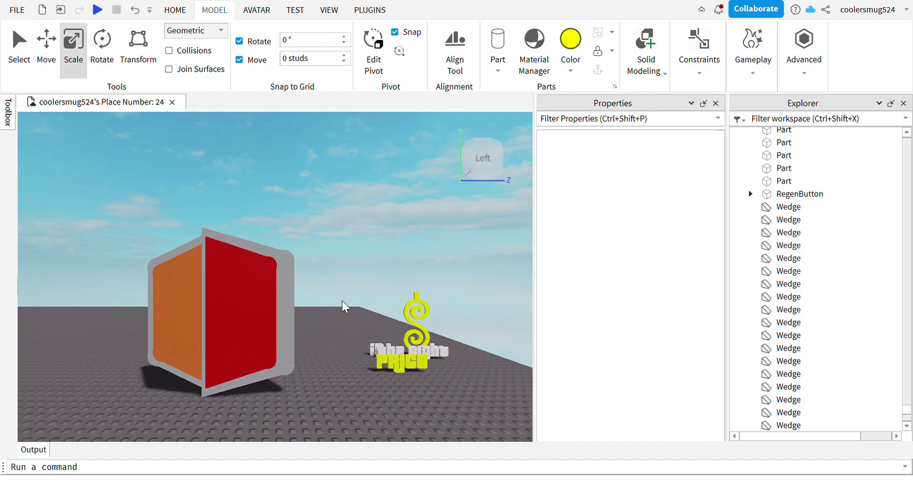
pyautogui.scroll(-2, 343, 308)
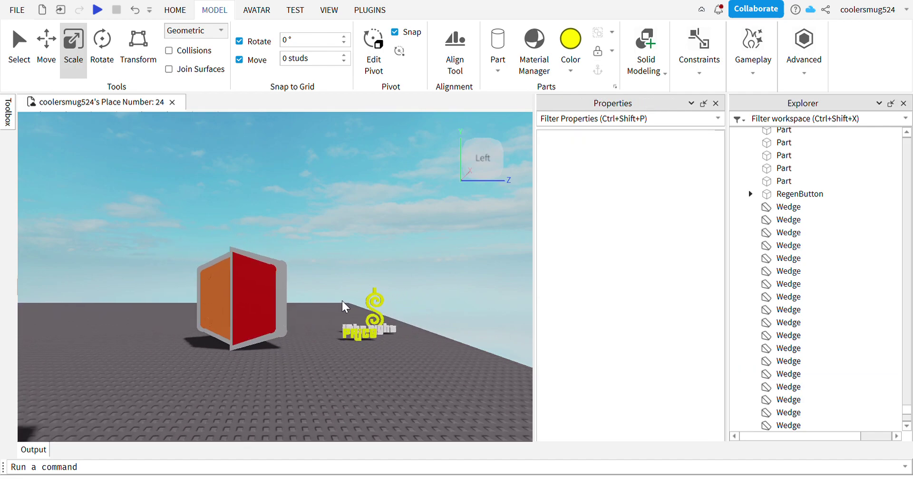
pyautogui.scroll(2, 343, 307)
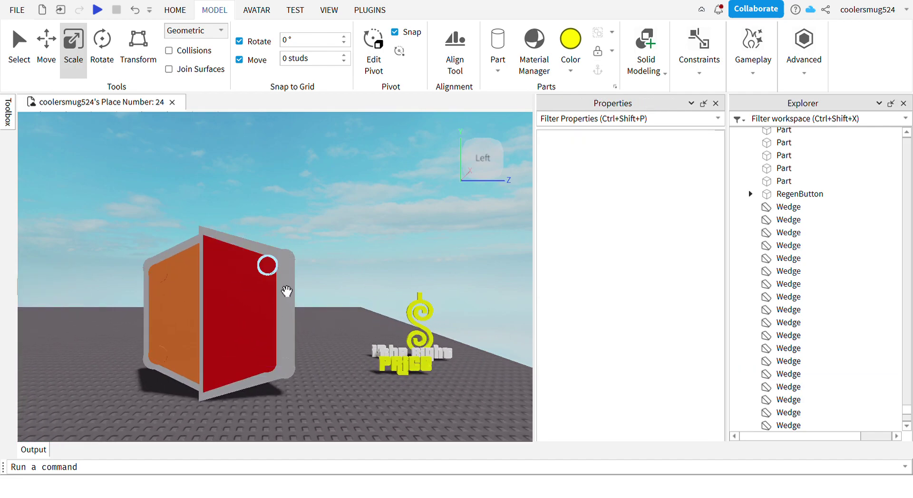
pyautogui.click(286, 291)
pyautogui.hotkey('ctrl', '2')
pyautogui.moveTo(319, 279); pyautogui.dragTo(330, 275)
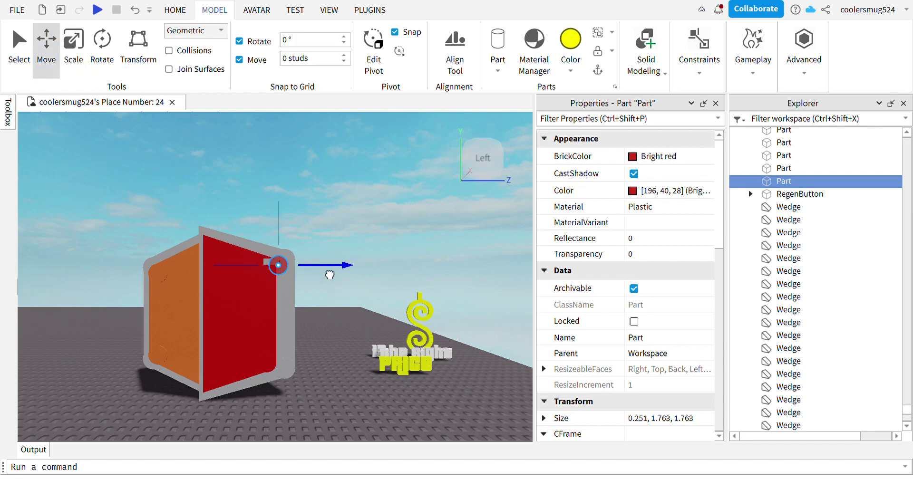
pyautogui.click(285, 394)
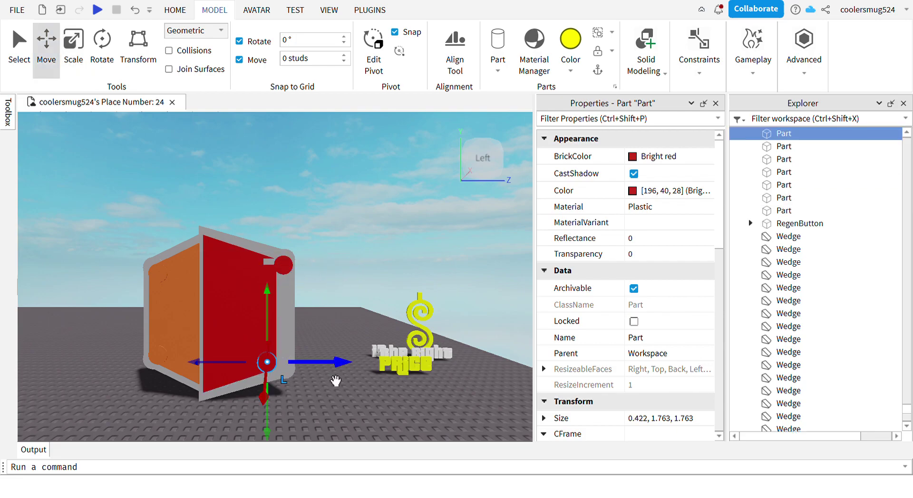
pyautogui.click(240, 311)
pyautogui.hotkey('ctrl', '3')
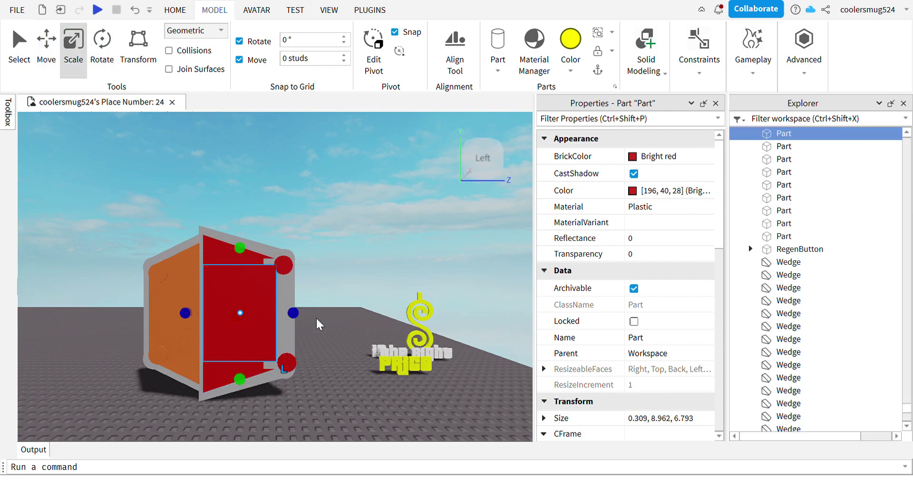
pyautogui.moveTo(293, 313); pyautogui.dragTo(314, 320)
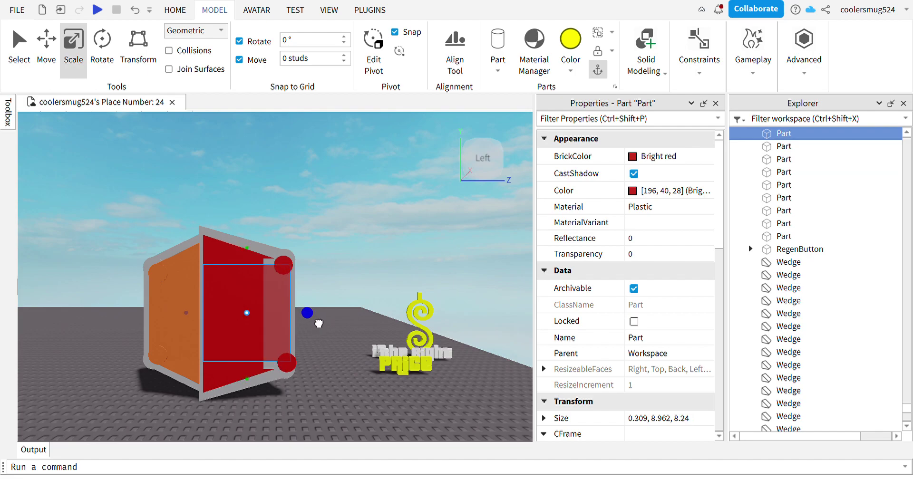
pyautogui.moveTo(316, 324); pyautogui.dragTo(334, 339)
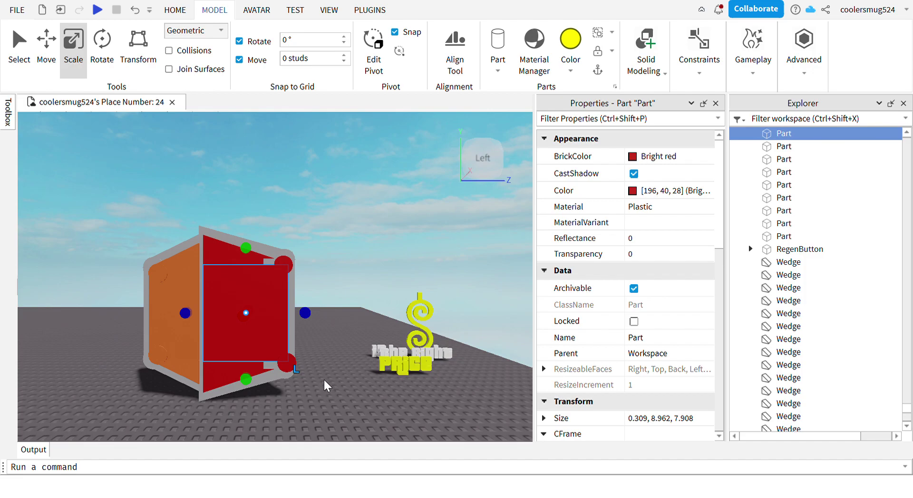
# Delete all the red face pieces from the sign: panels, wedges and corner cylinders.
pyautogui.press('Delete')
pyautogui.click(287, 364)
pyautogui.press('Delete')
pyautogui.click(238, 348)
pyautogui.press('Delete')
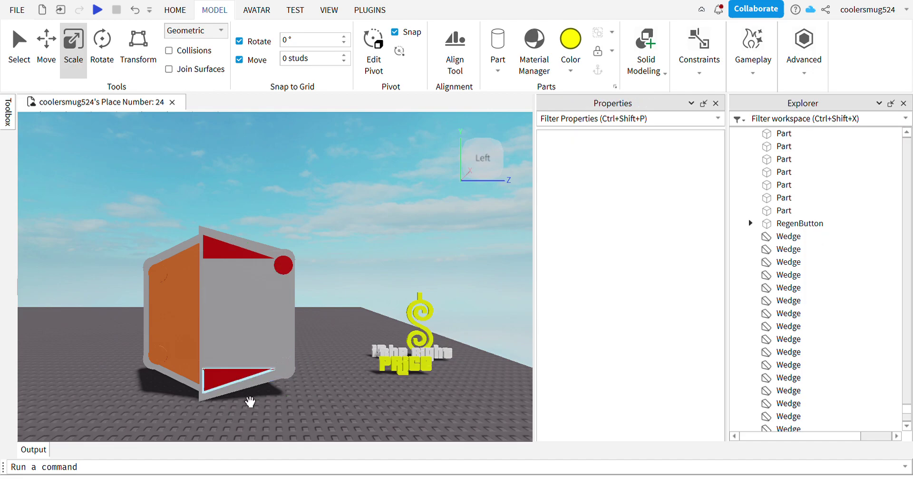
pyautogui.click(250, 402)
pyautogui.press('Delete')
pyautogui.click(236, 254)
pyautogui.press('Delete')
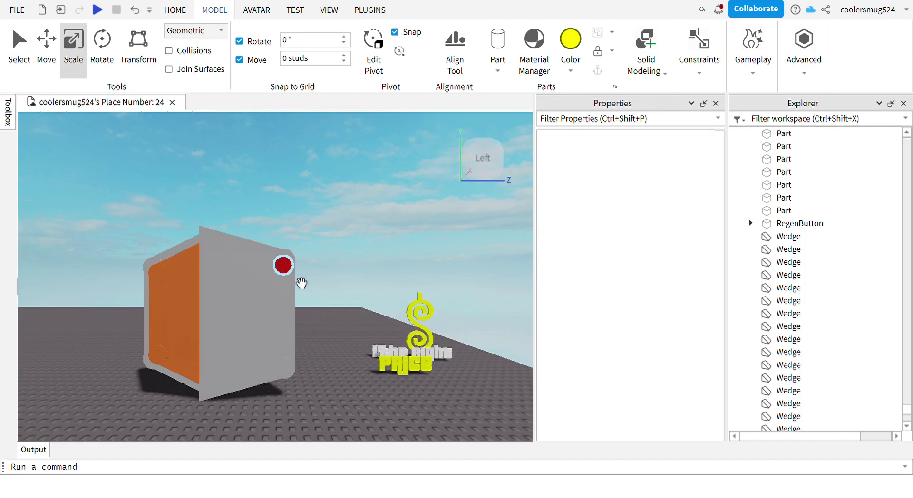
pyautogui.click(284, 266)
pyautogui.press('Delete')
# Delete the orange panels, wedges and corner cylinders from the sign's narrower side.
pyautogui.click(148, 305)
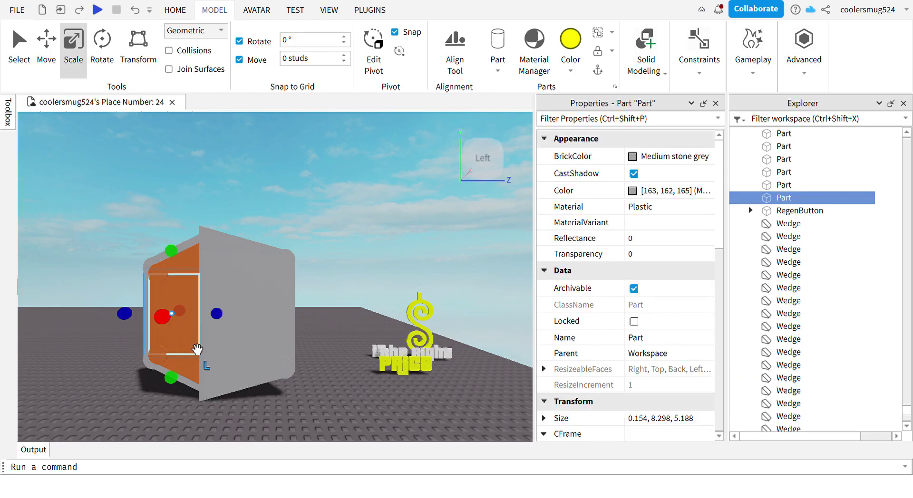
pyautogui.press('Delete')
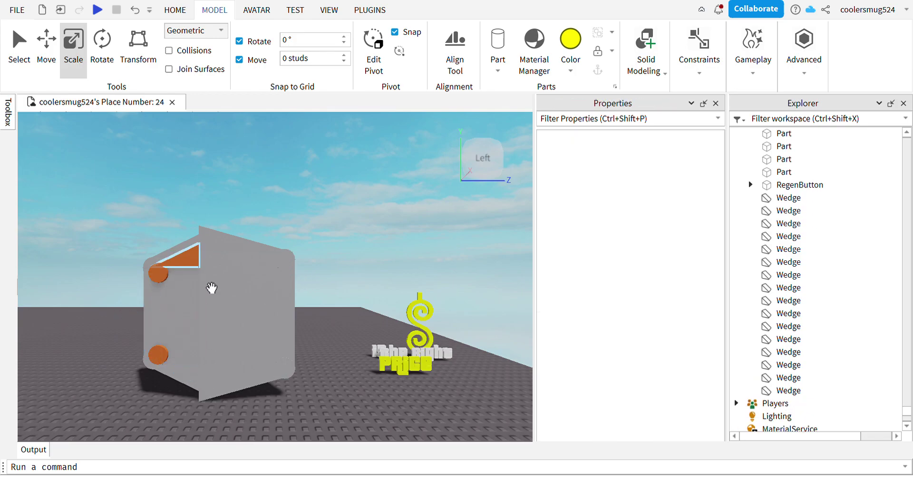
pyautogui.click(179, 288)
pyautogui.press('Delete')
pyautogui.click(180, 367)
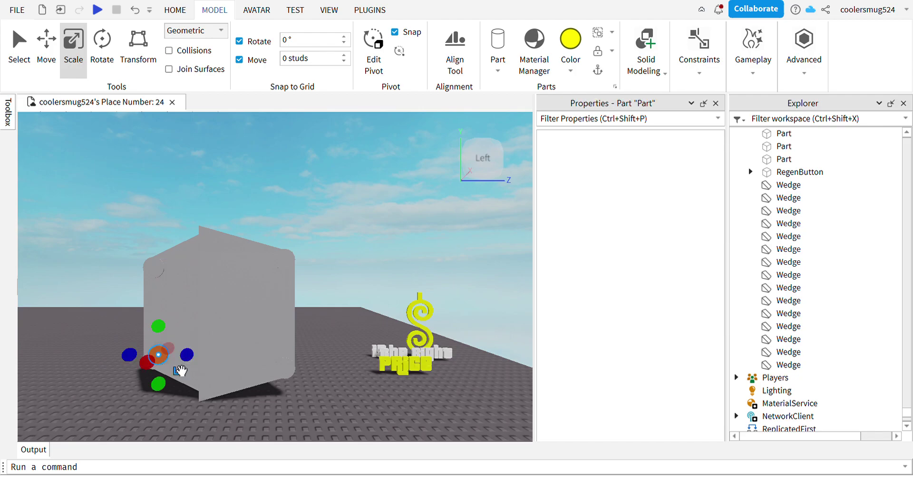
pyautogui.press('Delete')
# Recolour the grey pieces of the sign's wider face red and those of its narrower side Deep orange.
pyautogui.moveTo(305, 323); pyautogui.dragTo(210, 147)
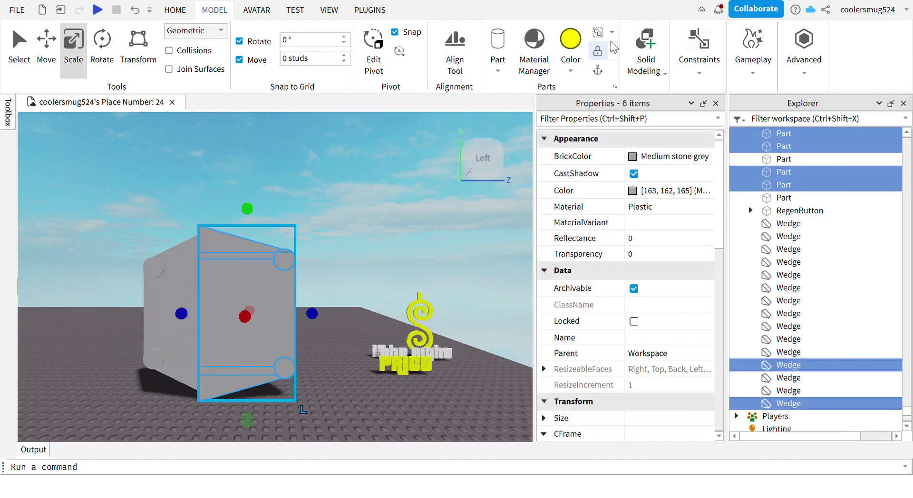
pyautogui.click(769, 194)
pyautogui.moveTo(112, 227); pyautogui.dragTo(206, 418)
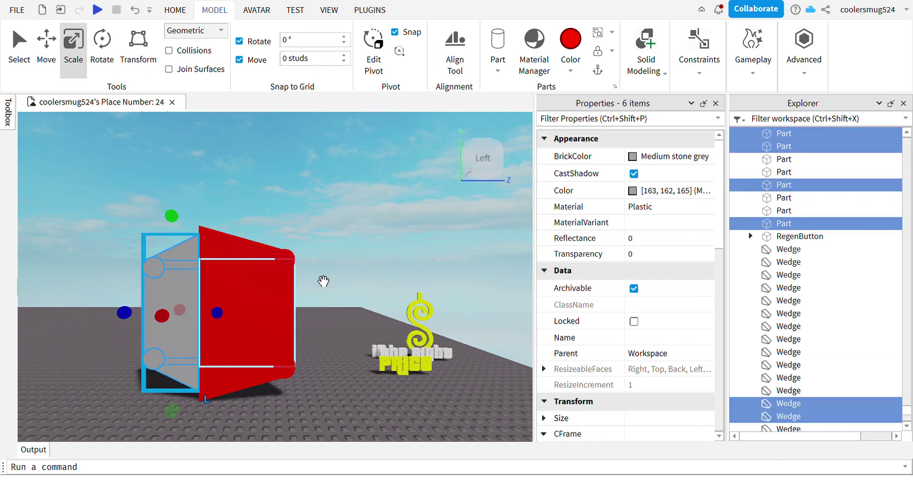
pyautogui.click(578, 206)
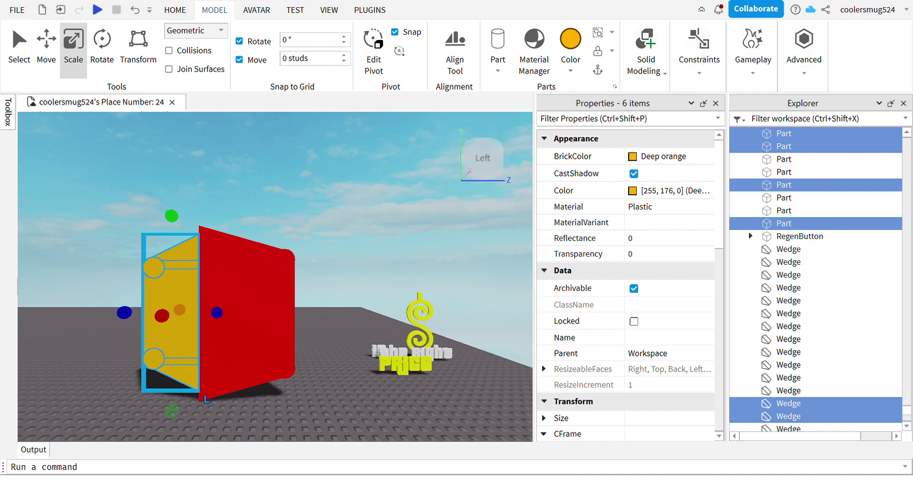
pyautogui.click(346, 284)
# Place the yellow dollar sign on the sign's orange side and adjust its depth against the surface.
pyautogui.moveTo(430, 311); pyautogui.dragTo(196, 288)
pyautogui.scroll(3, 197, 288)
pyautogui.moveTo(118, 338); pyautogui.dragTo(149, 359)
pyautogui.scroll(3, 149, 359)
pyautogui.moveTo(149, 358); pyautogui.dragTo(149, 358, button='right')
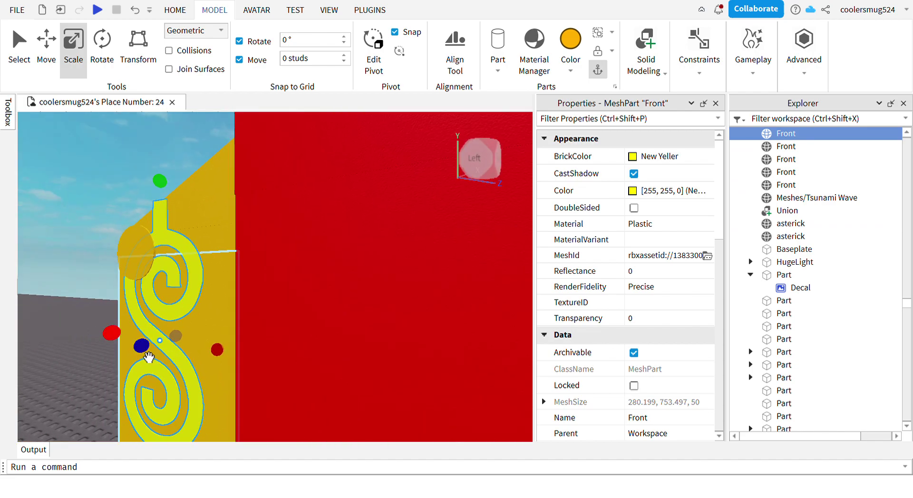
pyautogui.moveTo(141, 346); pyautogui.dragTo(141, 348)
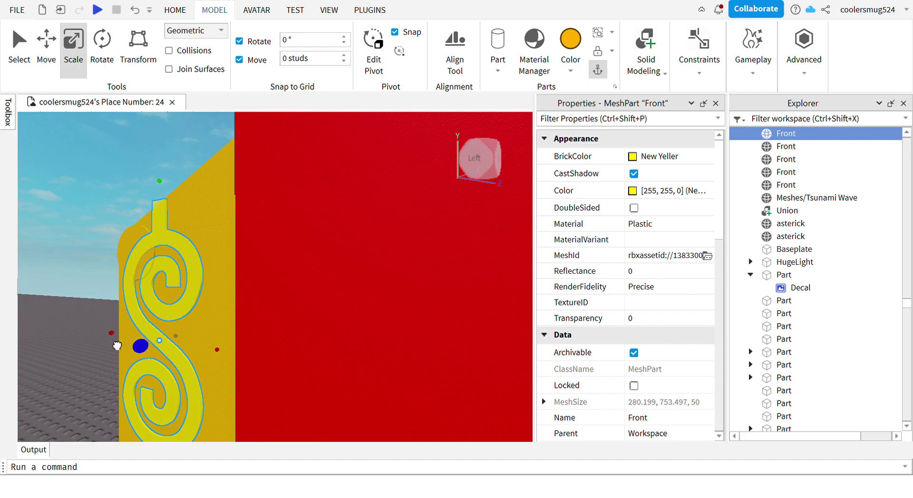
pyautogui.click(474, 160)
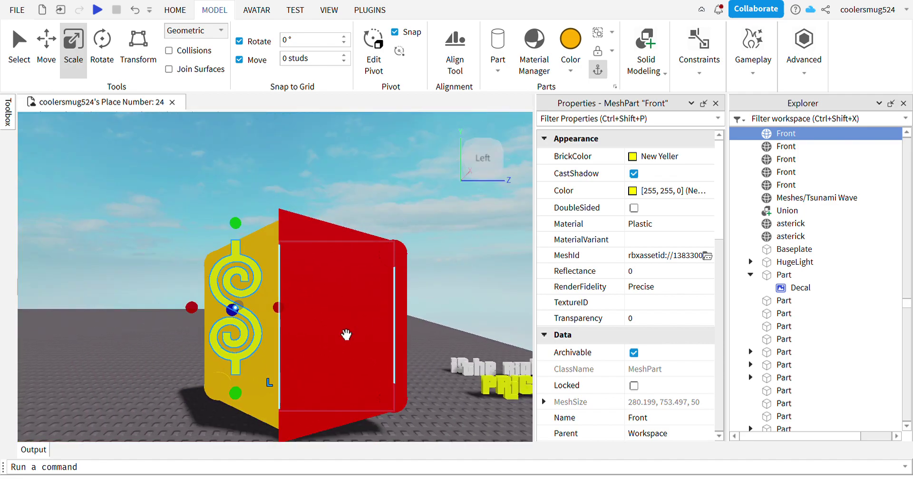
# Resize the dollar sign proportionally to nearly fill the orange side and shift it toward the red face.
pyautogui.keyDown('shift'); pyautogui.moveTo(279, 308); pyautogui.dragTo(296, 318); pyautogui.keyUp('shift')
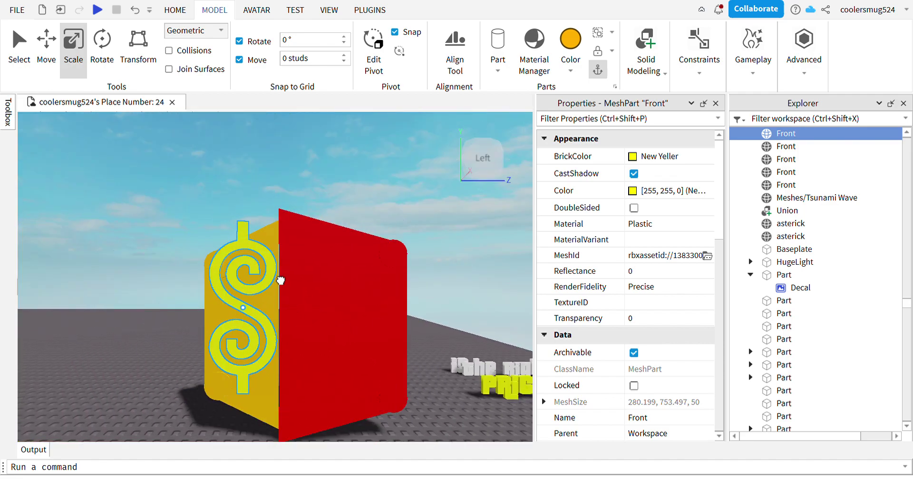
pyautogui.moveTo(281, 281)
pyautogui.mouseDown()
pyautogui.moveTo(299, 294)
pyautogui.moveTo(291, 294)
pyautogui.mouseUp()
pyautogui.keyDown('shift'); pyautogui.moveTo(311, 326); pyautogui.dragTo(302, 327); pyautogui.keyUp('shift')
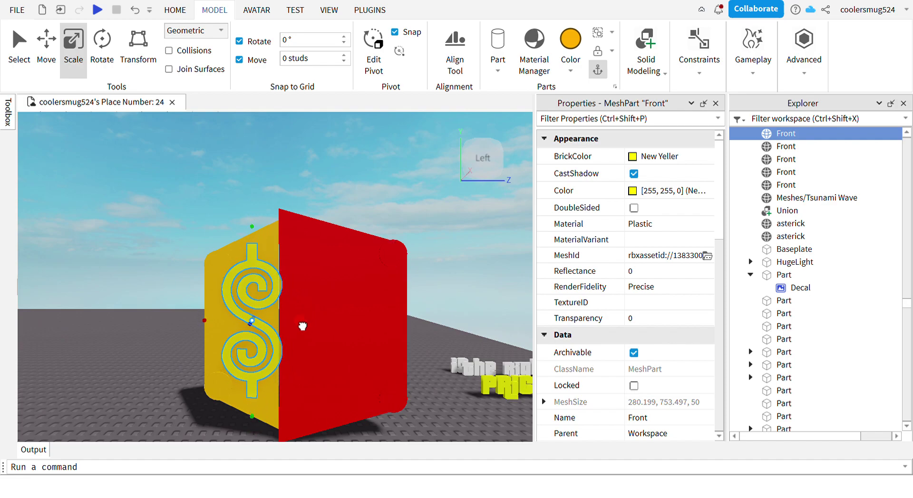
pyautogui.hotkey('ctrl', '2')
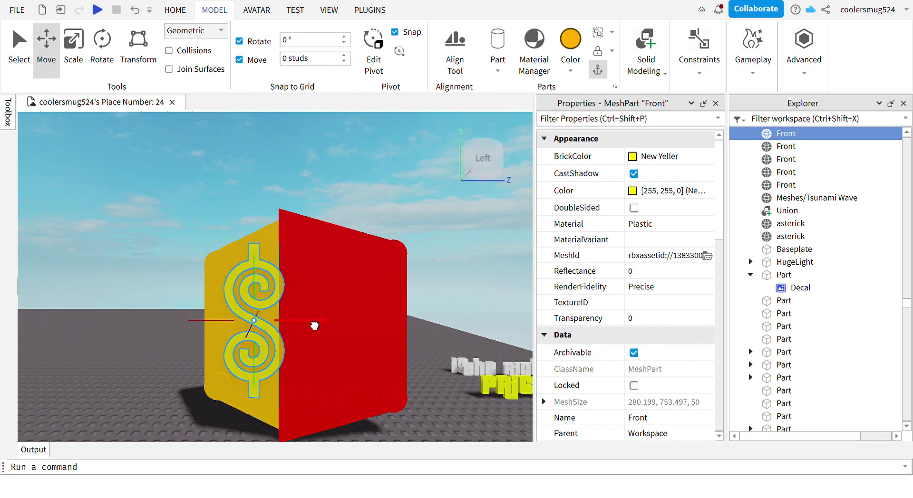
pyautogui.click(378, 195)
# Bring the white "the" lettering from the baseplate onto the sign's red face.
pyautogui.scroll(-3, 378, 196)
pyautogui.press('d')
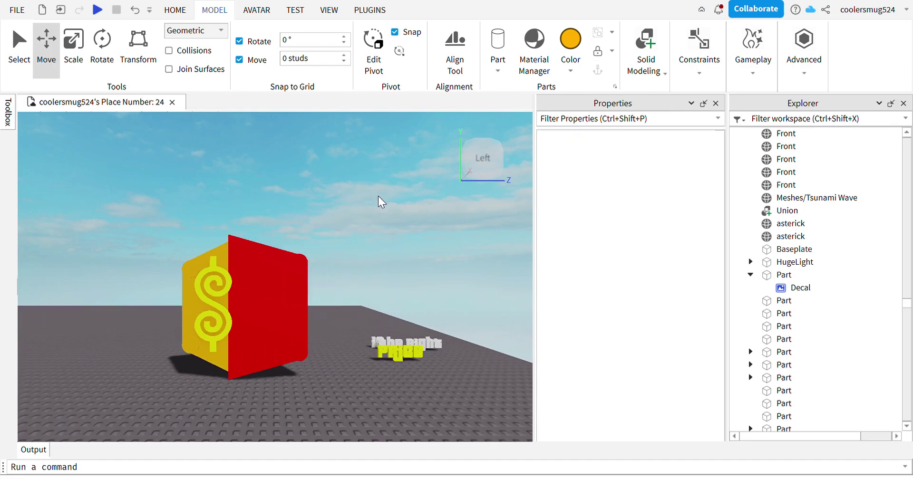
pyautogui.scroll(3, 378, 196)
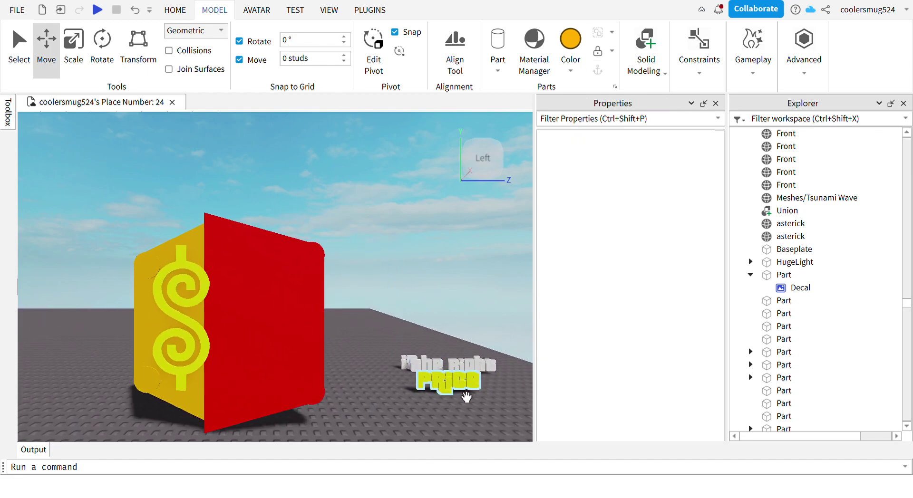
pyautogui.press('d')
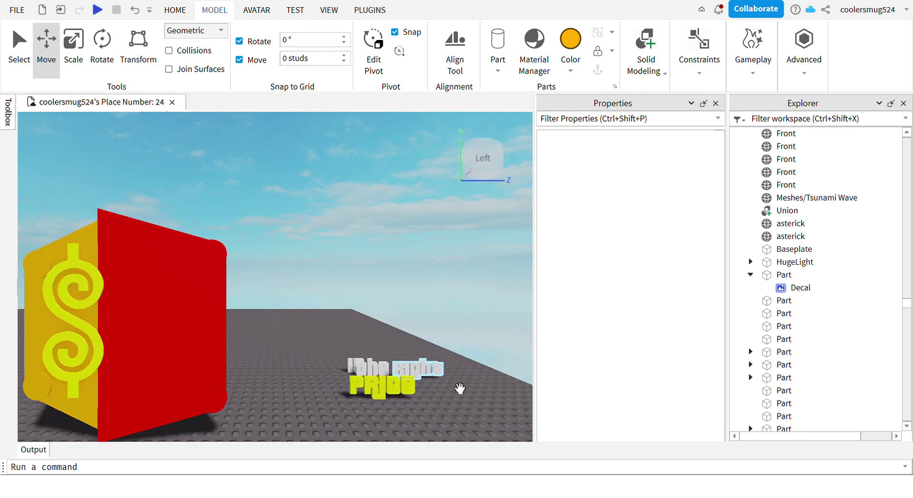
pyautogui.press('w')
pyautogui.moveTo(460, 388); pyautogui.dragTo(438, 373, button='right')
pyautogui.press('d')
pyautogui.press('d')
pyautogui.press('w')
pyautogui.press('d')
pyautogui.click(271, 340)
pyautogui.scroll(-8, 254, 323)
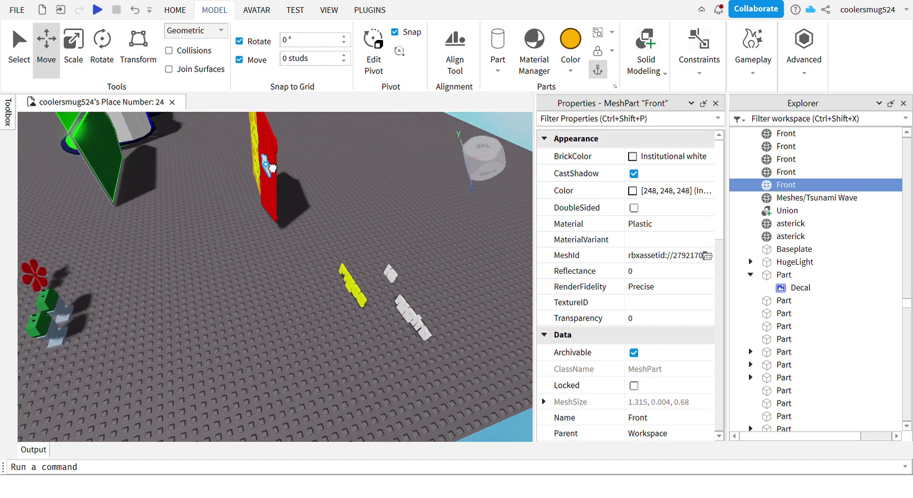
pyautogui.press('f')
pyautogui.click(492, 178)
pyautogui.click(489, 192)
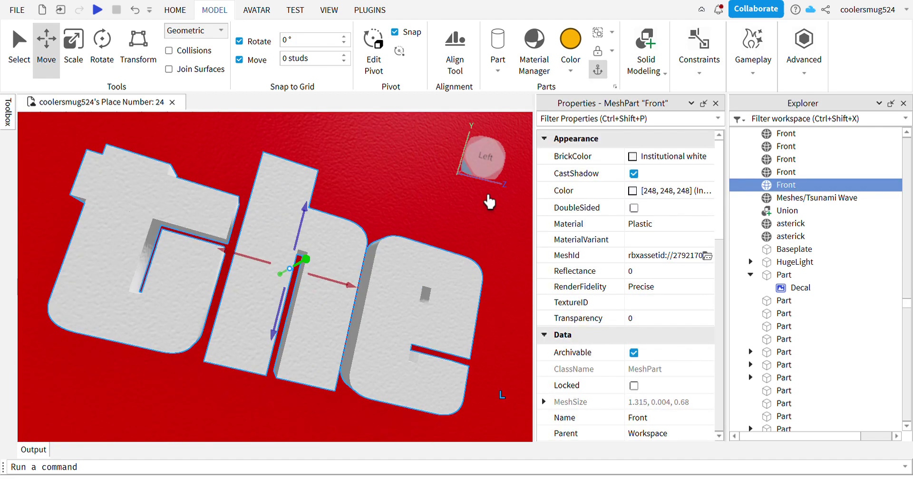
pyautogui.click(465, 172)
pyautogui.click(481, 155)
pyautogui.click(481, 155)
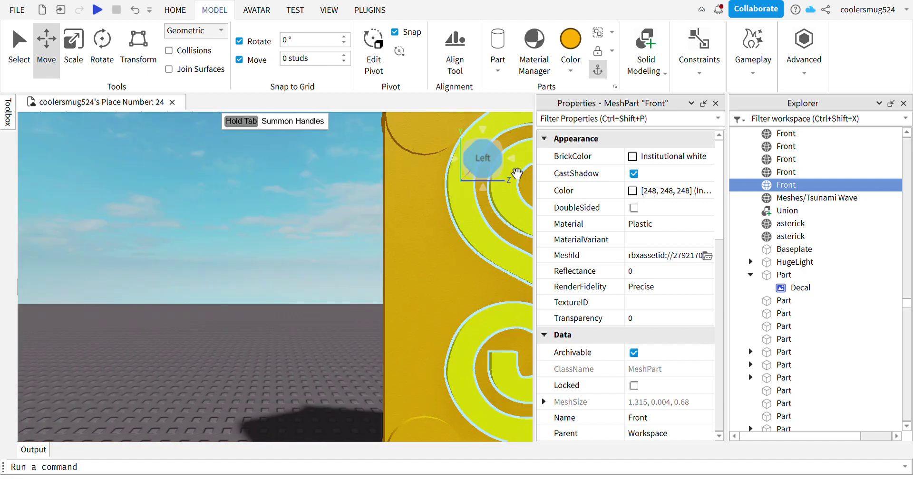
# Adjust the thickness of the dollar sign on the orange side.
pyautogui.click(490, 379)
pyautogui.hotkey('ctrl', '3')
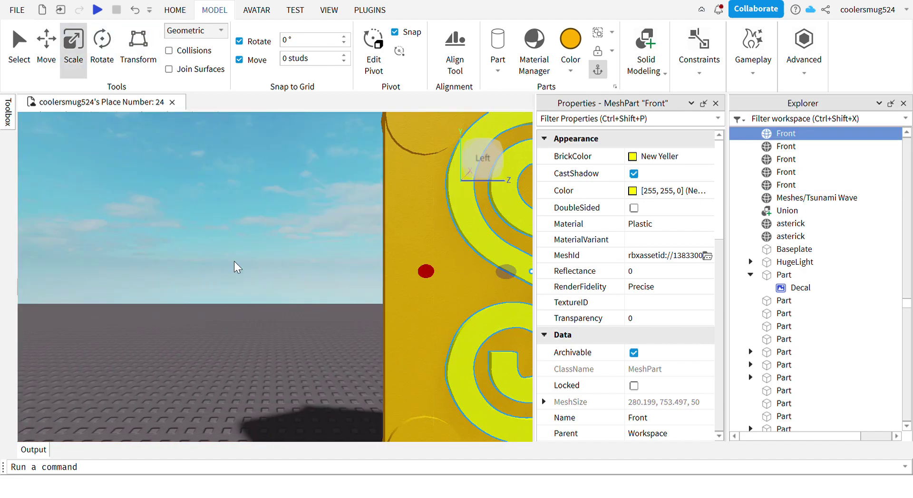
pyautogui.moveTo(234, 261); pyautogui.dragTo(234, 261, button='right')
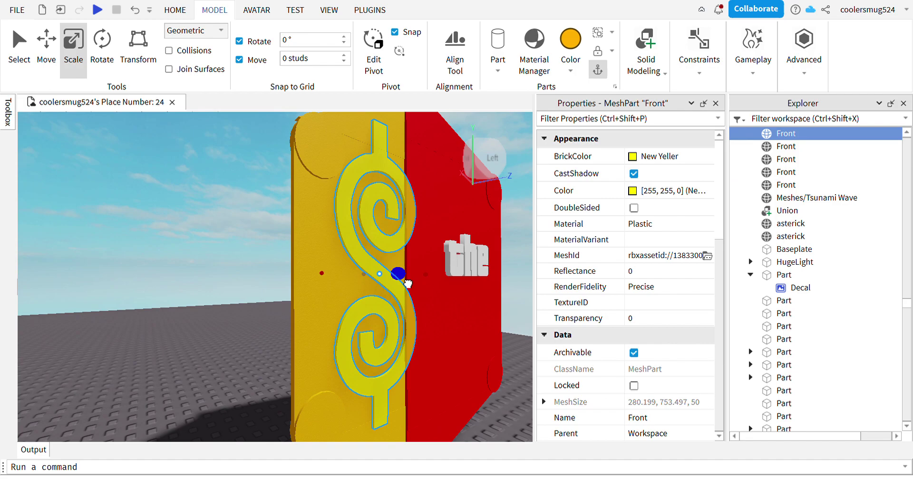
pyautogui.moveTo(408, 284); pyautogui.dragTo(408, 284)
pyautogui.click(495, 162)
pyautogui.click(395, 170)
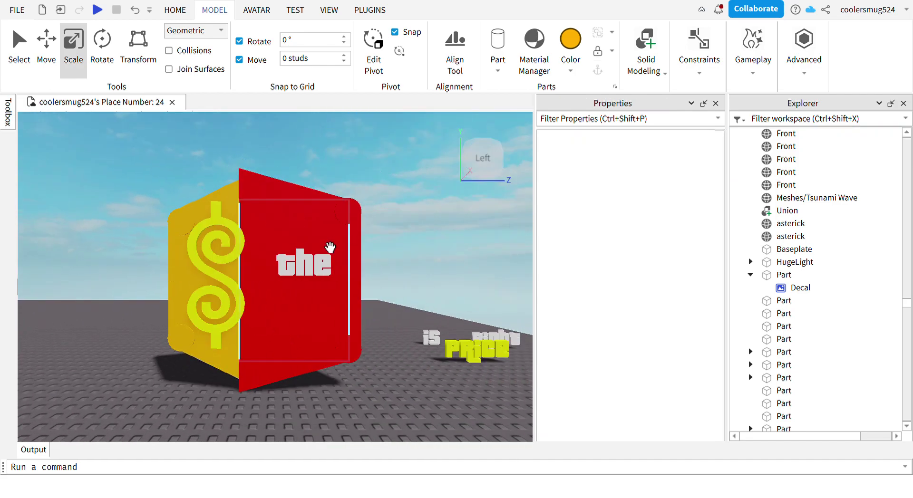
# Move "the" up on the red face and bring the "PRICE", "is" and "Right" lettering over to the sign.
pyautogui.moveTo(329, 247); pyautogui.dragTo(317, 222)
pyautogui.moveTo(481, 354); pyautogui.dragTo(397, 278)
pyautogui.click(430, 346)
pyautogui.moveTo(429, 342); pyautogui.dragTo(379, 347)
pyautogui.moveTo(494, 340); pyautogui.dragTo(354, 401)
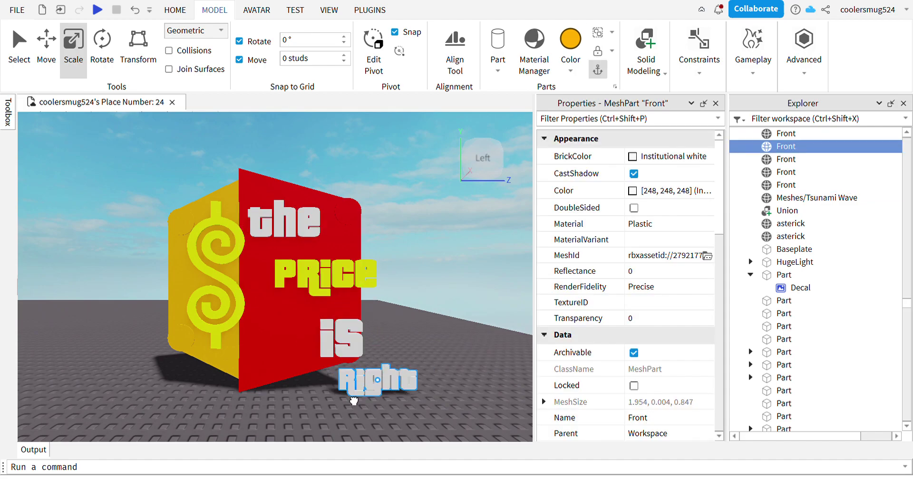
# Stack "the", "PRICE" and "is" closely beneath each other along the red face's inner edge.
pyautogui.scroll(2, 426, 381)
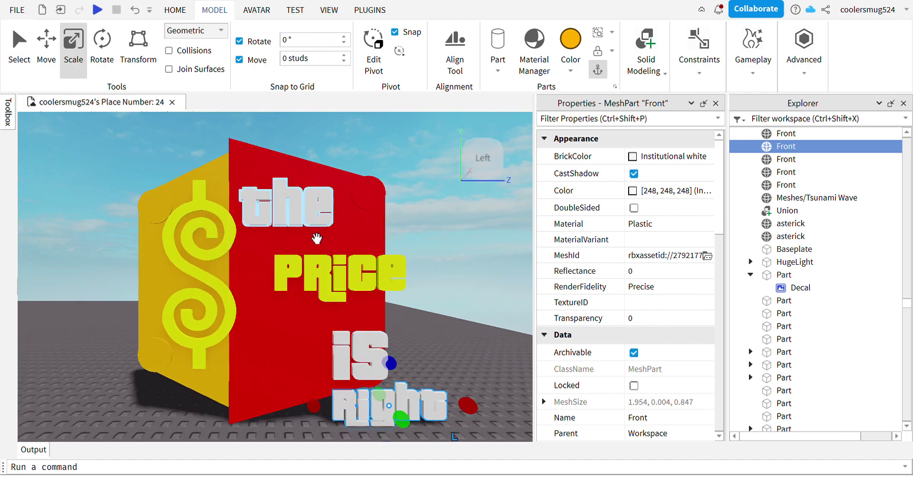
pyautogui.moveTo(315, 223); pyautogui.dragTo(314, 215)
pyautogui.moveTo(324, 289); pyautogui.dragTo(290, 252)
pyautogui.moveTo(387, 389); pyautogui.dragTo(332, 284)
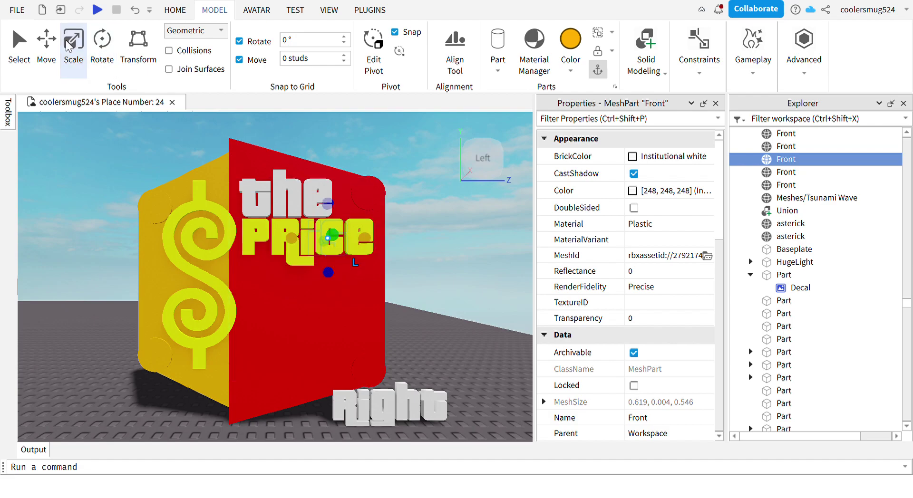
pyautogui.hotkey('ctrl', '2')
pyautogui.moveTo(335, 308); pyautogui.dragTo(336, 307)
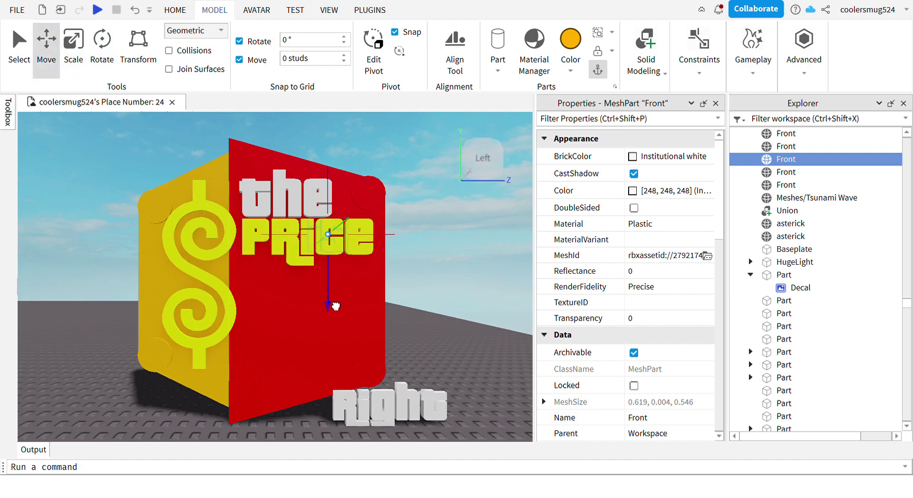
pyautogui.moveTo(336, 374); pyautogui.dragTo(360, 339)
pyautogui.moveTo(329, 314); pyautogui.dragTo(256, 283)
# Move the "Right" lettering onto the red face below "PRICE" and make it slightly wider and taller.
pyautogui.moveTo(390, 416); pyautogui.dragTo(271, 297)
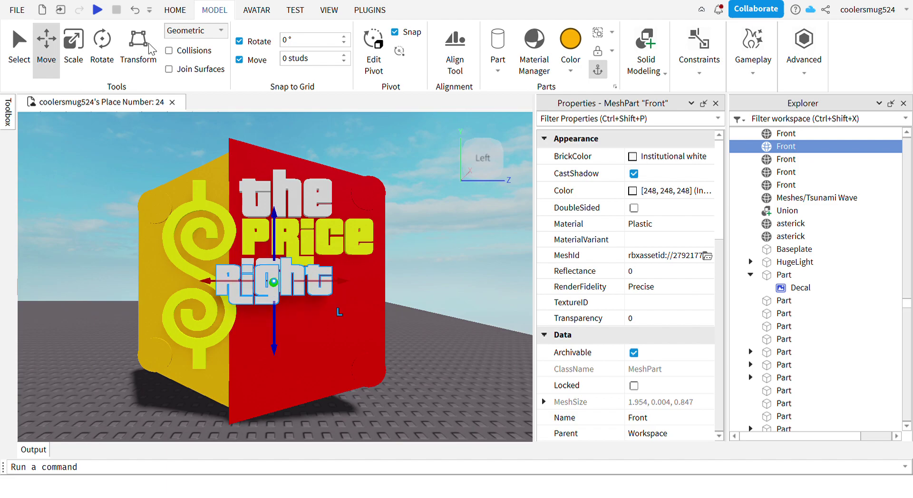
pyautogui.click(74, 47)
pyautogui.moveTo(275, 251); pyautogui.dragTo(284, 243)
pyautogui.moveTo(312, 284); pyautogui.dragTo(320, 283)
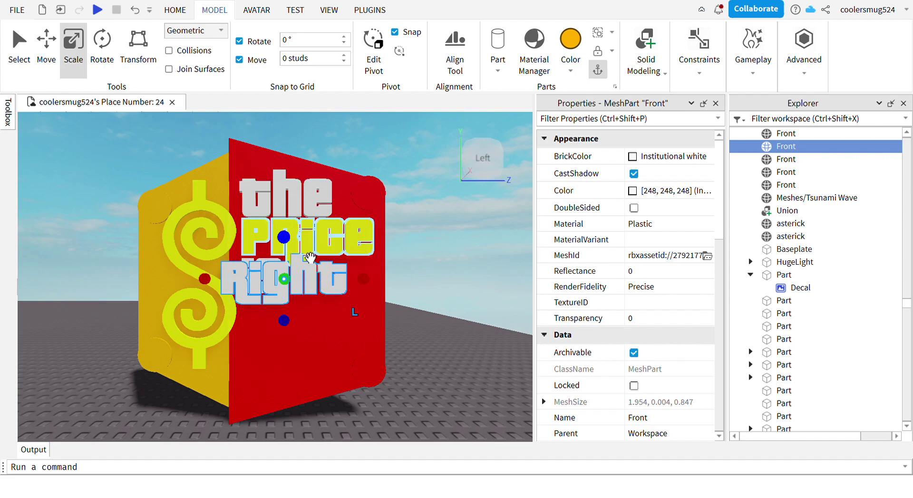
pyautogui.moveTo(284, 237); pyautogui.dragTo(285, 233)
# Reposition the "Right" lettering in the lower part of the red face, clear of "is".
pyautogui.moveTo(329, 294); pyautogui.dragTo(232, 199)
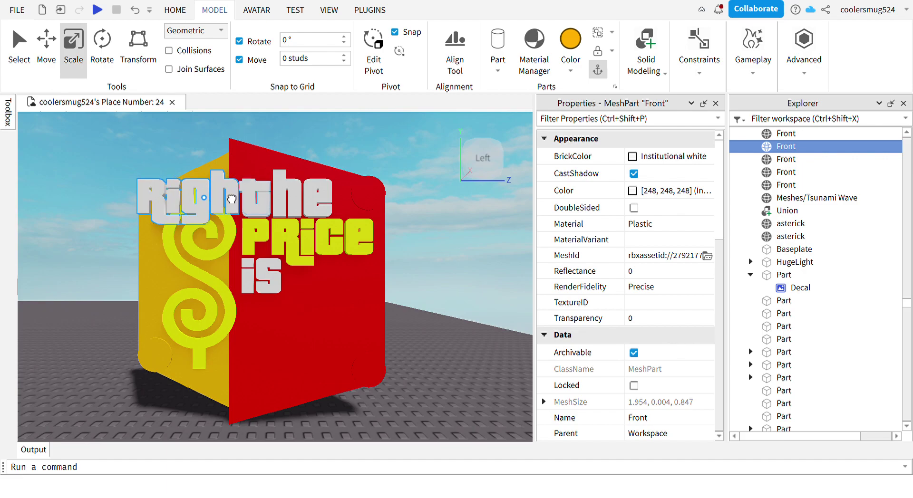
pyautogui.click(252, 219)
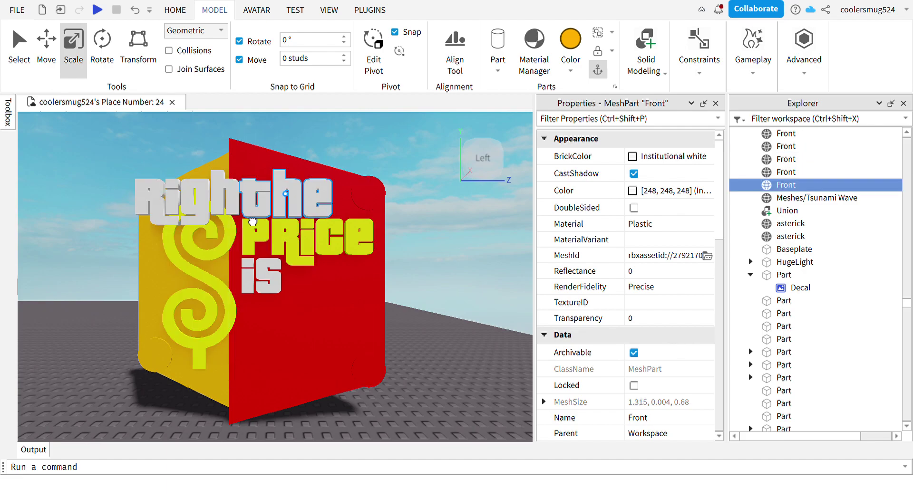
pyautogui.moveTo(197, 222); pyautogui.dragTo(293, 370)
pyautogui.click(261, 272)
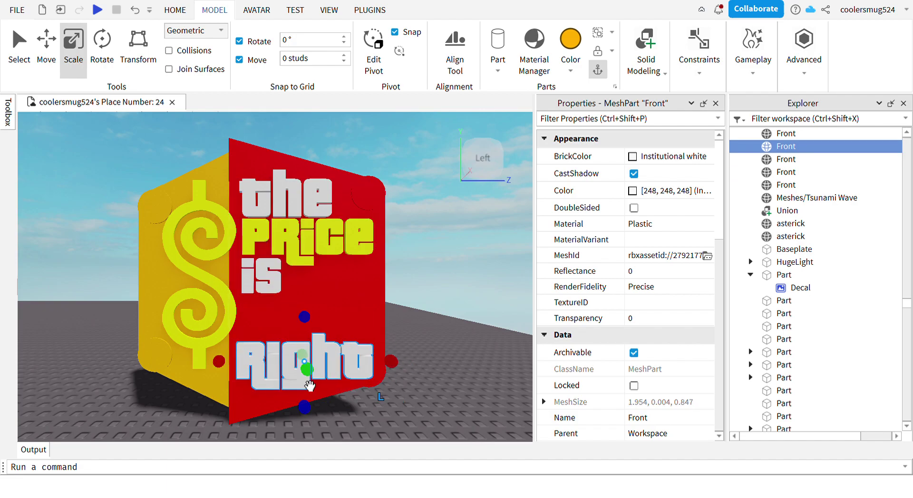
# Adjust the depth of the "Right" lettering and raise it closer to "is".
pyautogui.scroll(1, 335, 237)
pyautogui.moveTo(335, 237); pyautogui.dragTo(336, 236, button='right')
pyautogui.scroll(4, 335, 237)
pyautogui.moveTo(215, 265); pyautogui.dragTo(233, 265)
pyautogui.scroll(-2, 494, 281)
pyautogui.click(476, 164)
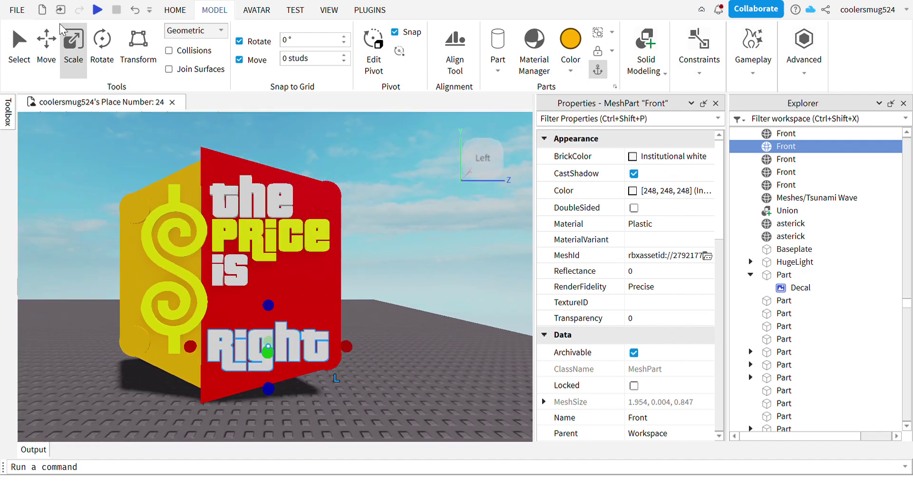
pyautogui.click(46, 42)
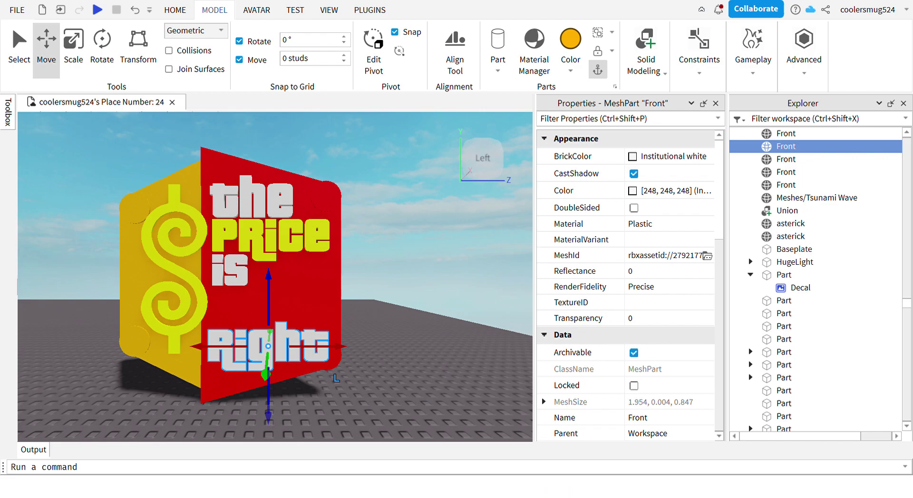
pyautogui.moveTo(269, 294); pyautogui.dragTo(271, 271)
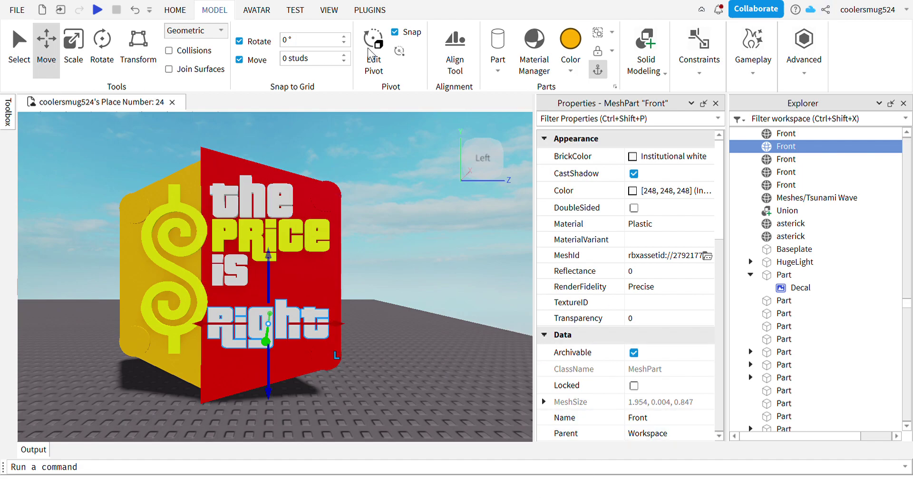
# Narrow the "Right" lettering from both ends so its first letter lines up with the words above.
pyautogui.click(58, 55)
pyautogui.click(73, 46)
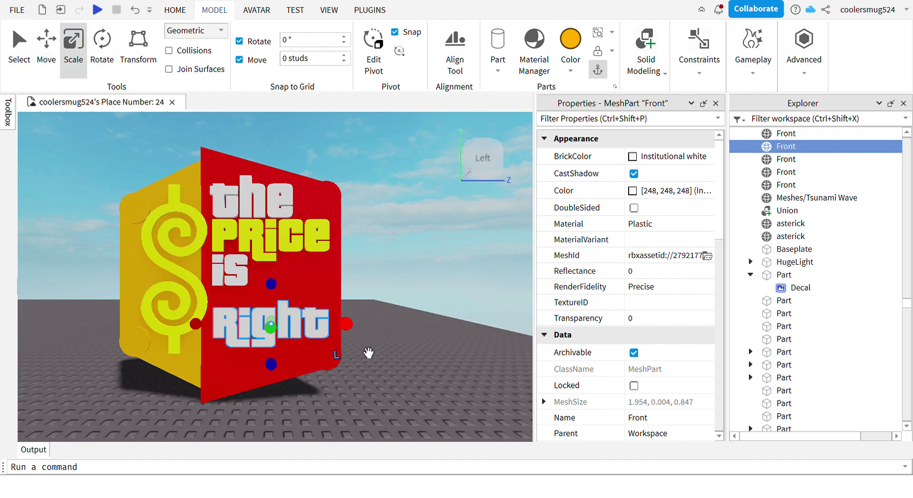
pyautogui.moveTo(347, 333); pyautogui.dragTo(329, 336)
pyautogui.click(467, 247)
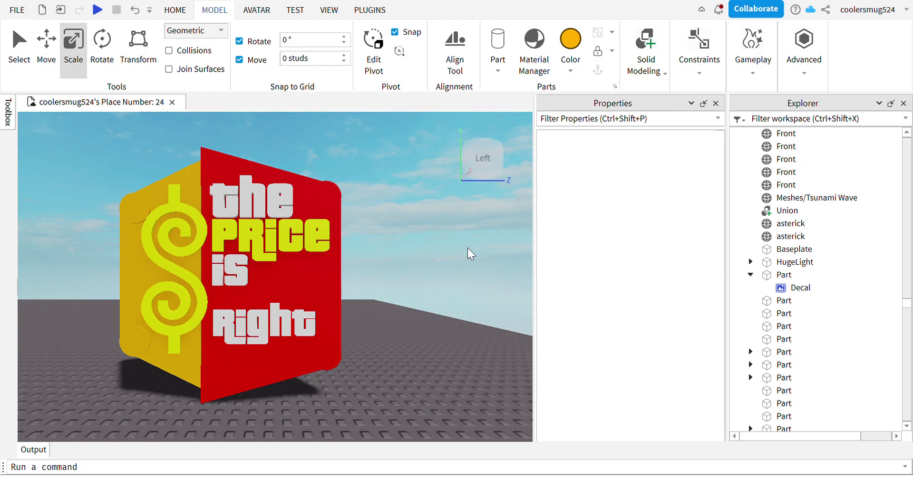
# Lower the "is" lettering on the red face so it sits directly above "Right".
pyautogui.press('a')
pyautogui.press('w')
pyautogui.click(250, 271)
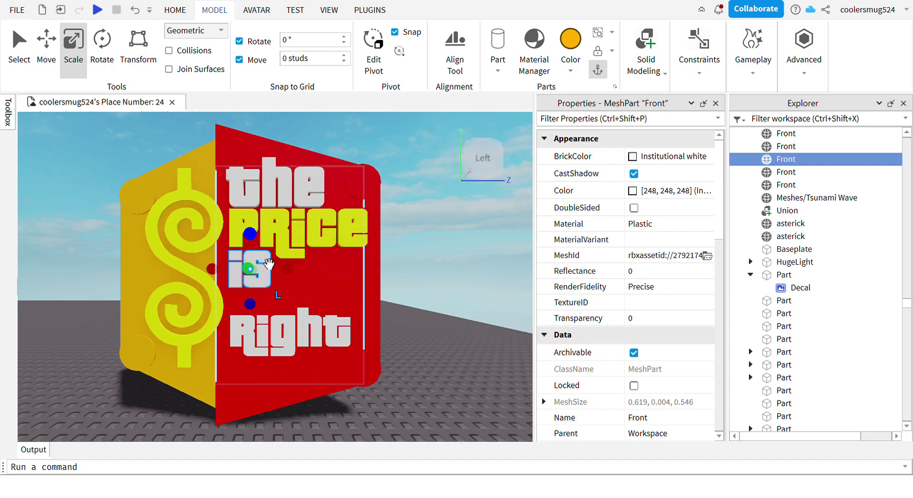
pyautogui.click(46, 47)
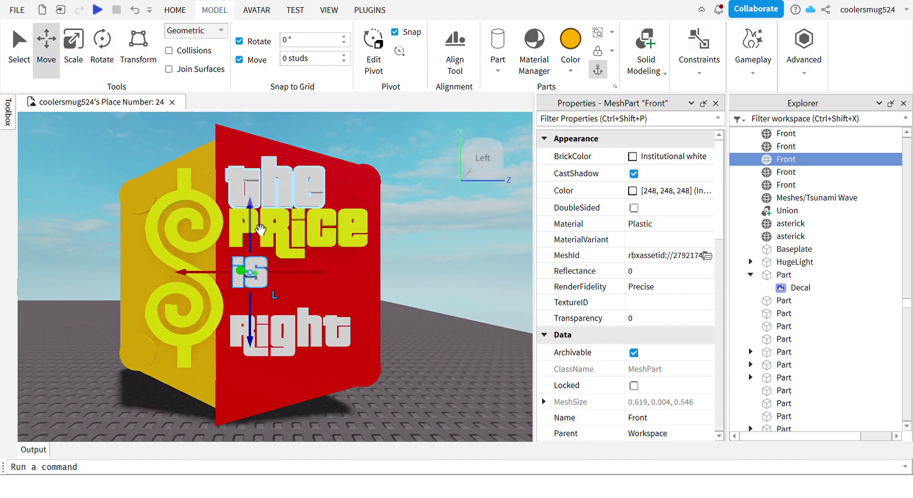
pyautogui.moveTo(257, 219); pyautogui.dragTo(257, 240)
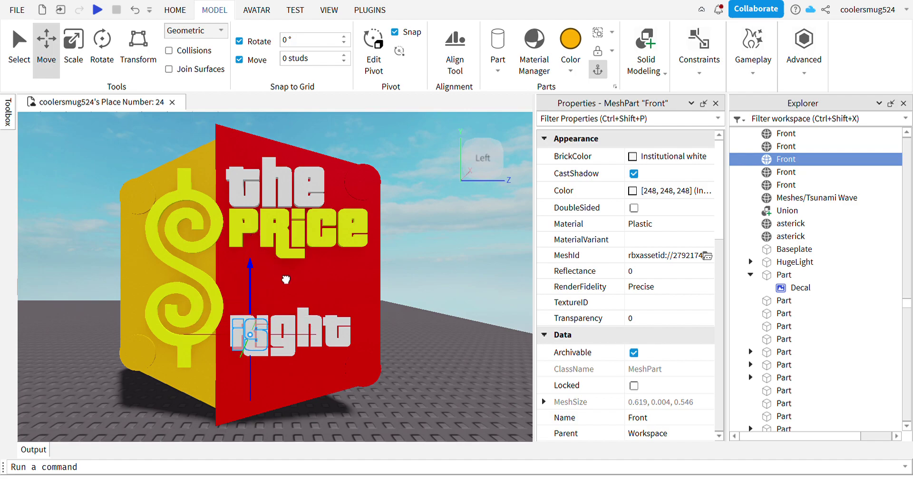
pyautogui.moveTo(286, 279); pyautogui.dragTo(282, 246)
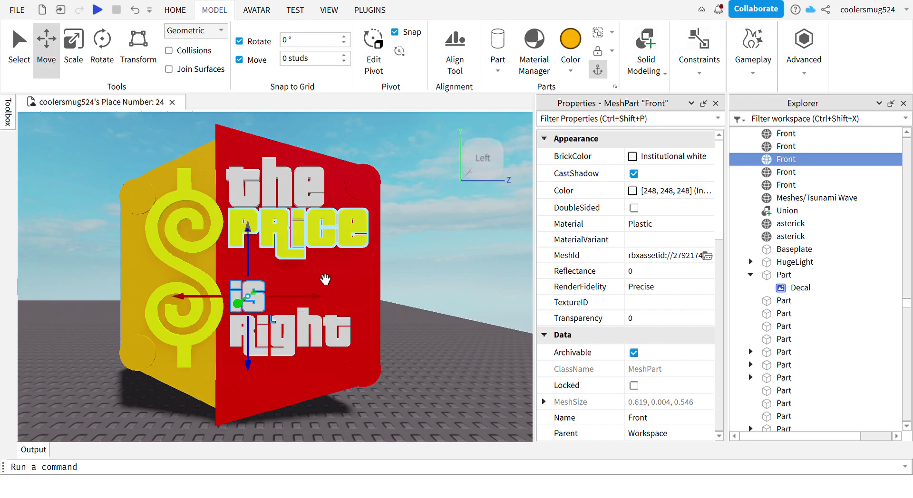
# Reduce the depth of the "is" lettering so it protrudes less from the red face.
pyautogui.click(298, 247)
pyautogui.hotkey('ctrl', '1')
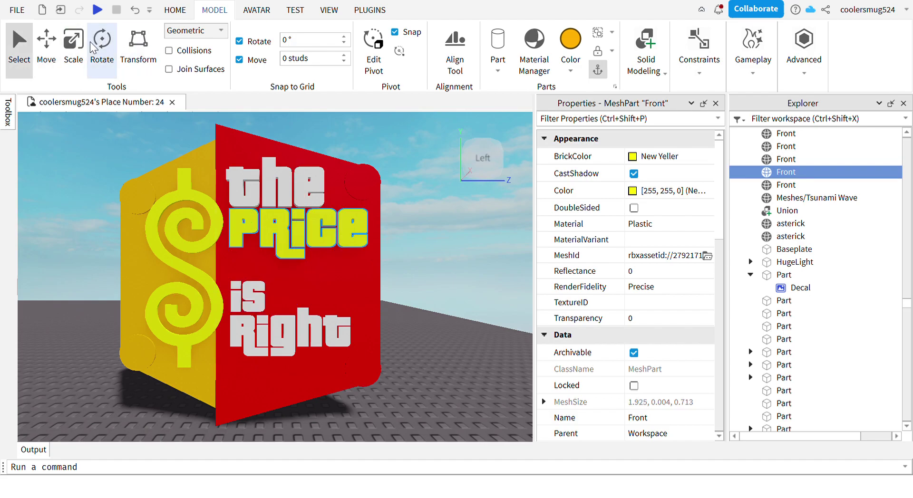
pyautogui.press('f')
pyautogui.moveTo(228, 177); pyautogui.dragTo(230, 177, button='right')
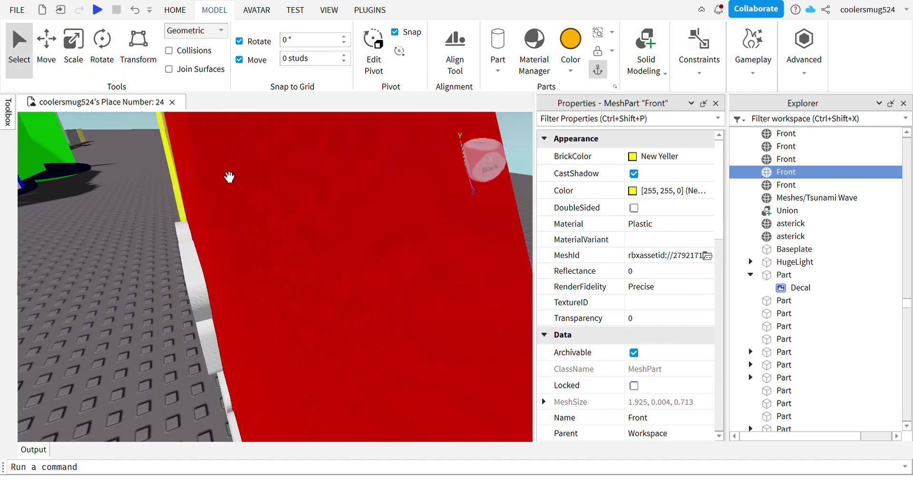
pyautogui.click(214, 322)
pyautogui.hotkey('ctrl', '3')
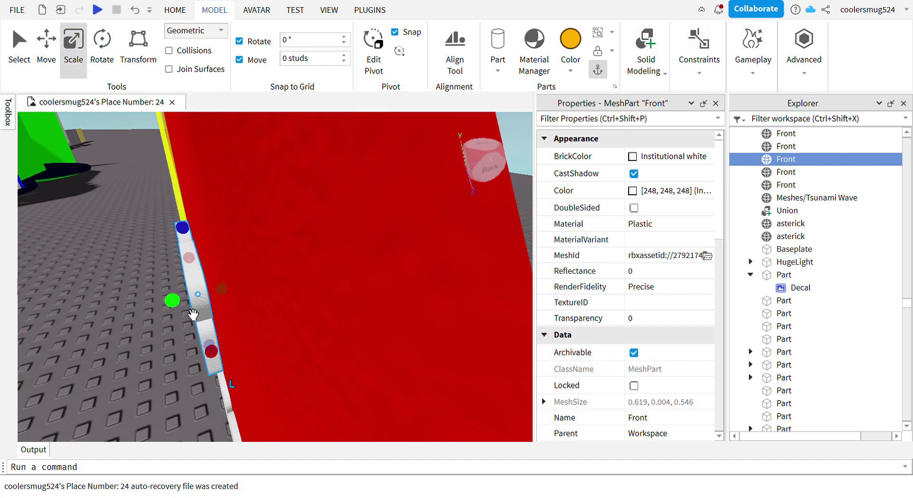
pyautogui.moveTo(192, 314); pyautogui.dragTo(186, 308)
pyautogui.click(177, 322)
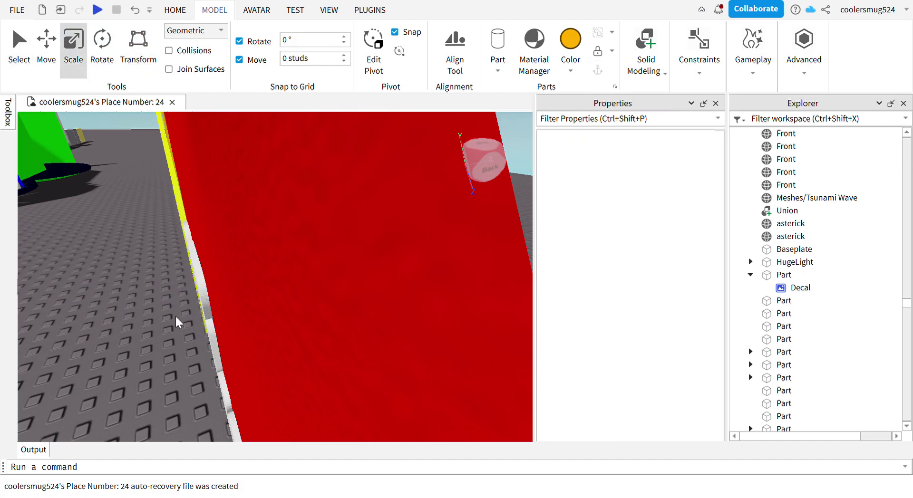
# Shrink the yellow "PRICE" lettering proportionally on the red face.
pyautogui.click(492, 171)
pyautogui.click(455, 158)
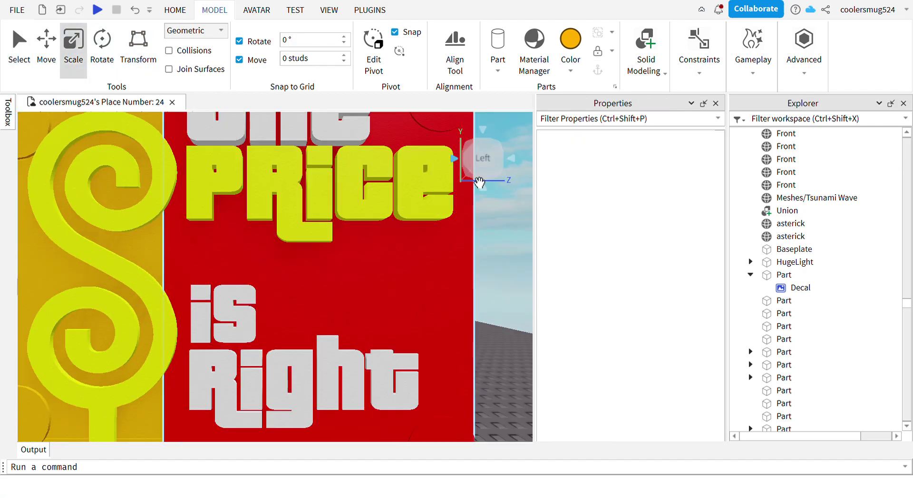
pyautogui.click(423, 200)
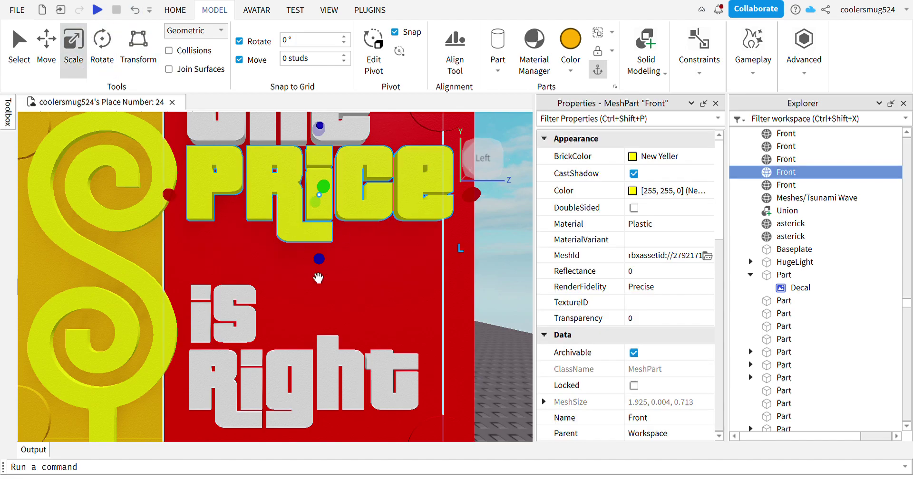
pyautogui.keyDown('shift'); pyautogui.moveTo(319, 129); pyautogui.dragTo(327, 167); pyautogui.keyUp('shift')
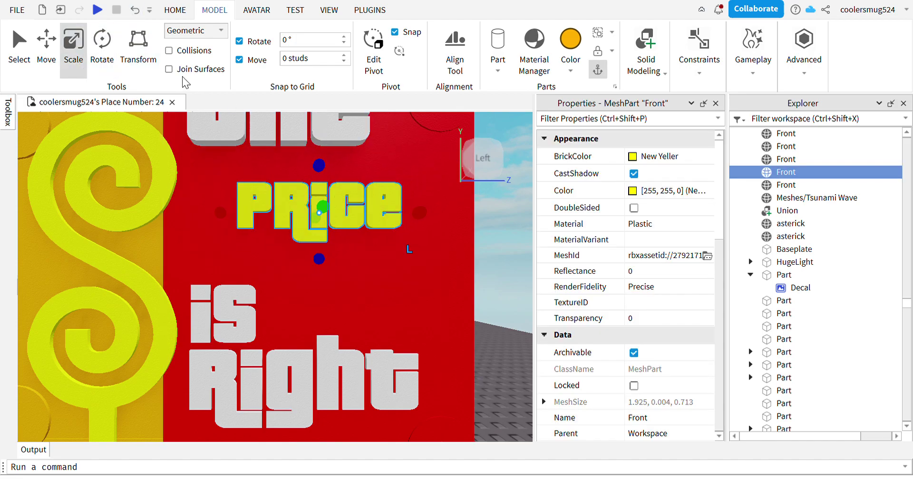
# Lower the "PRICE" lettering to just above "is" and enlarge it slightly.
pyautogui.click(71, 45)
pyautogui.click(38, 41)
pyautogui.click(348, 174)
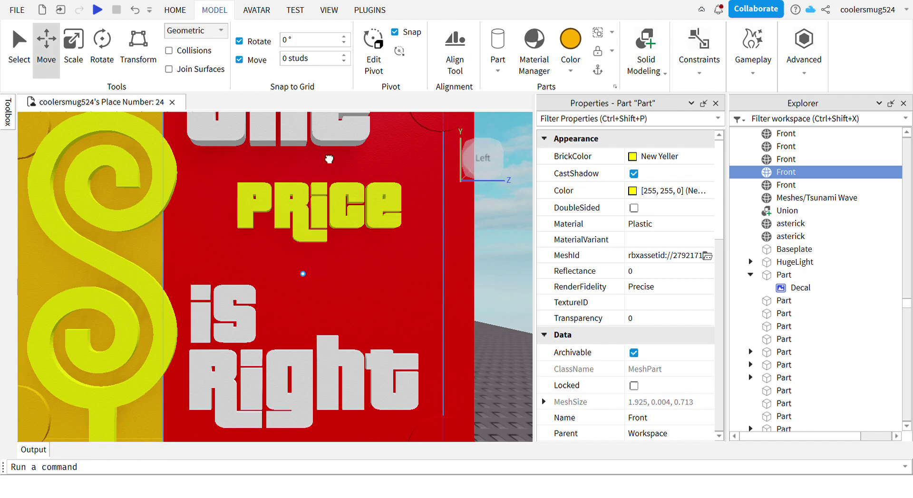
pyautogui.click(325, 210)
pyautogui.moveTo(336, 189); pyautogui.dragTo(310, 230)
pyautogui.click(73, 45)
pyautogui.hotkey('ctrl', '2')
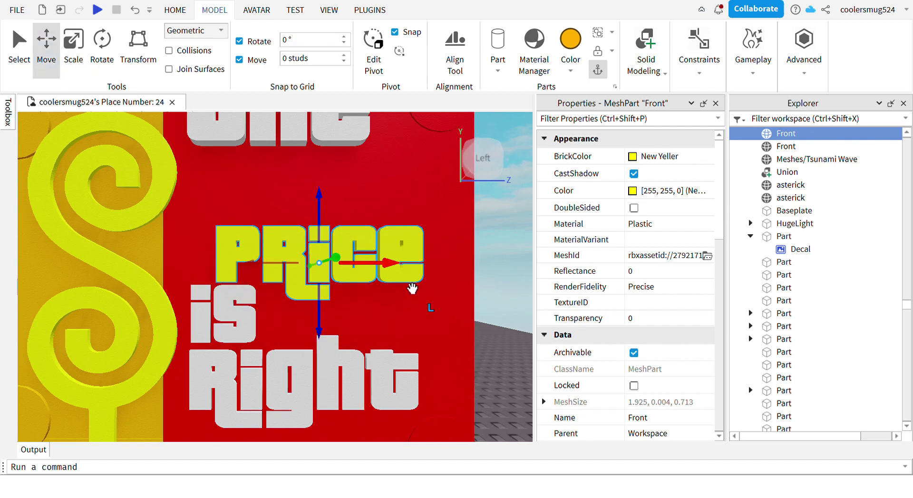
# Shift "PRICE" sideways so its first letter lines up with "is" and "Right" below.
pyautogui.moveTo(393, 265); pyautogui.dragTo(362, 294)
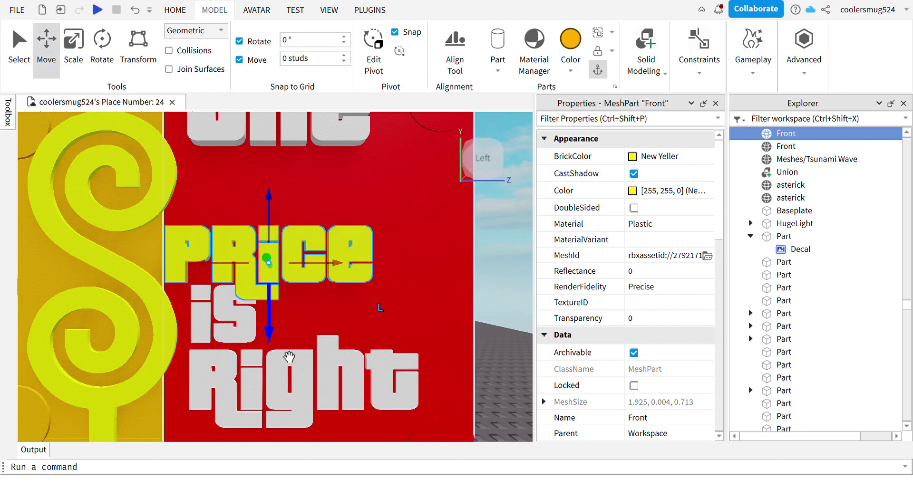
pyautogui.scroll(-5, 370, 286)
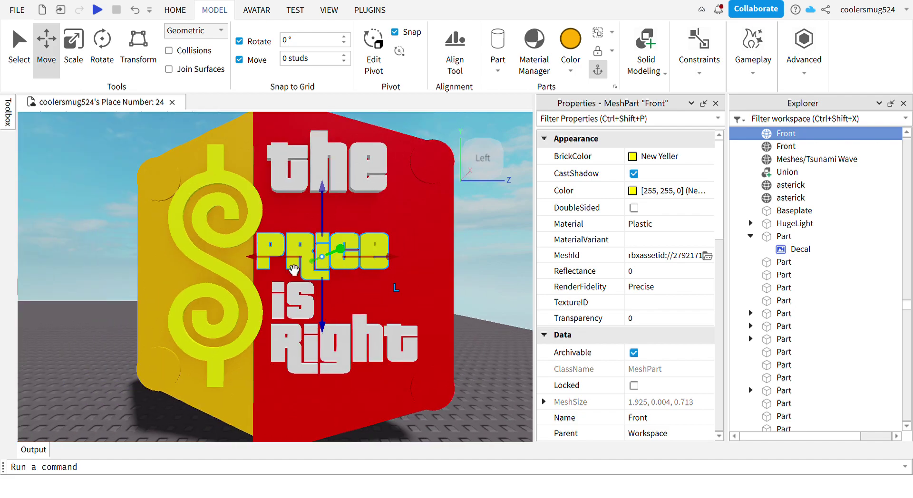
pyautogui.moveTo(294, 270); pyautogui.dragTo(286, 266)
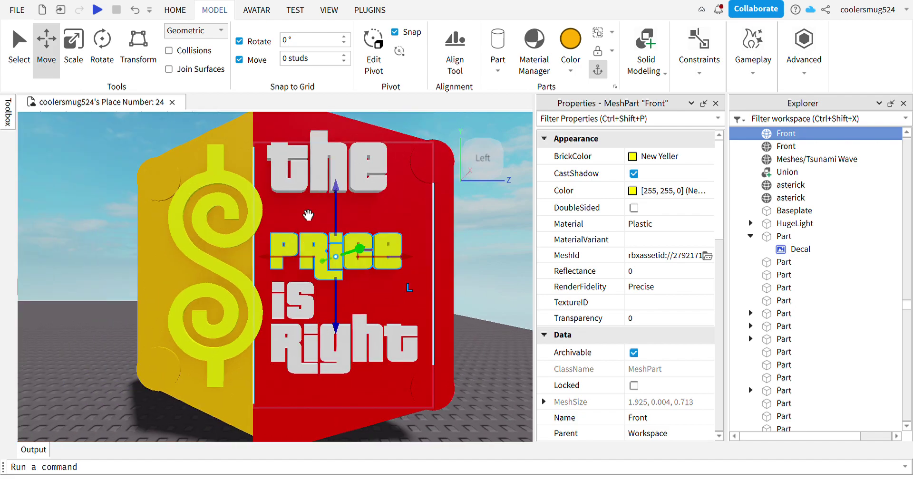
# Reduce the depth of the "PRICE" lettering so it sits flatter against the red face.
pyautogui.click(310, 212)
pyautogui.click(72, 59)
pyautogui.scroll(5, 407, 285)
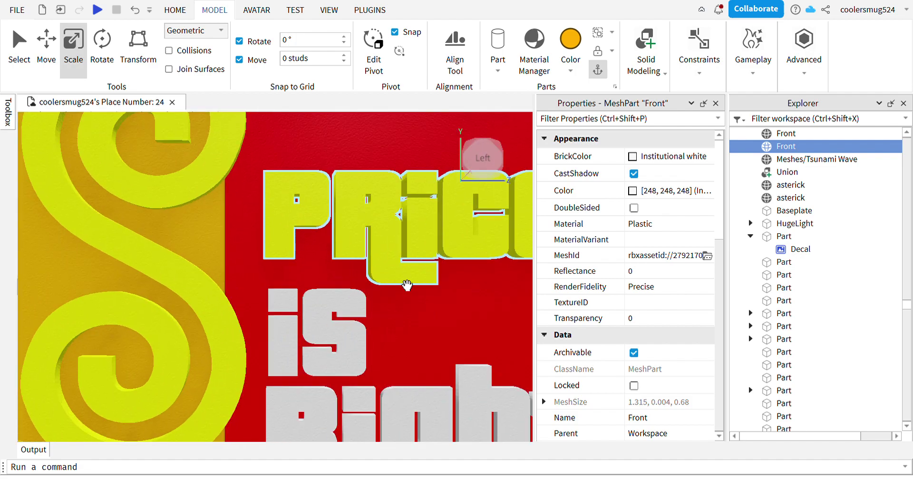
pyautogui.moveTo(407, 287); pyautogui.dragTo(385, 267, button='right')
pyautogui.click(237, 250)
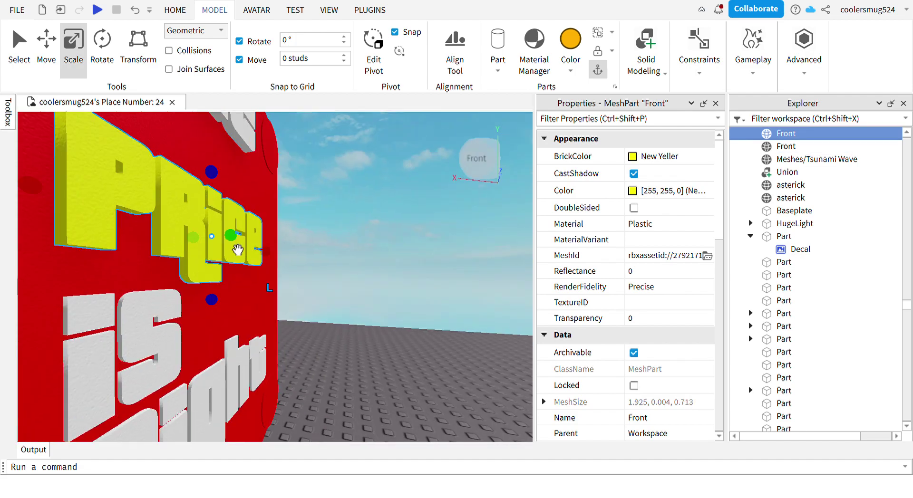
pyautogui.moveTo(238, 250); pyautogui.dragTo(227, 237)
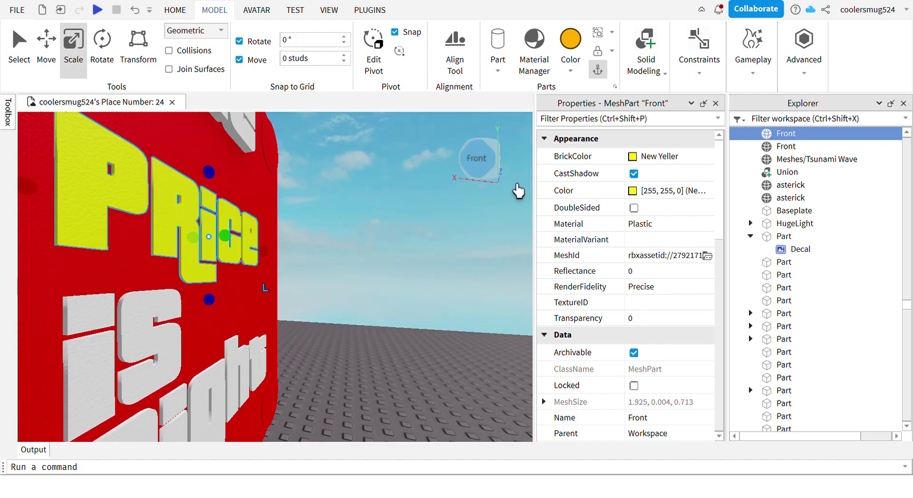
pyautogui.moveTo(519, 191); pyautogui.dragTo(524, 191, button='right')
pyautogui.click(511, 159)
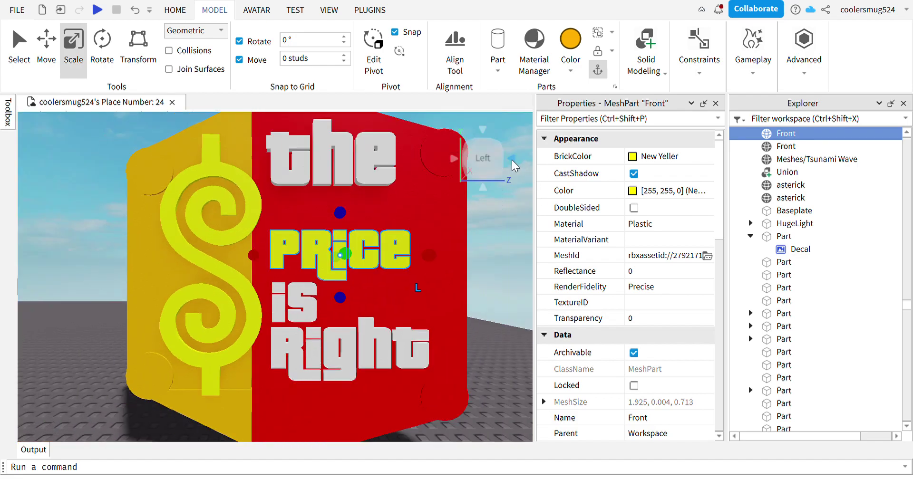
# Examine the sign's lettering layout from farther away and closer up.
pyautogui.click(377, 179)
pyautogui.press('d')
pyautogui.scroll(-4, 350, 155)
pyautogui.press('a')
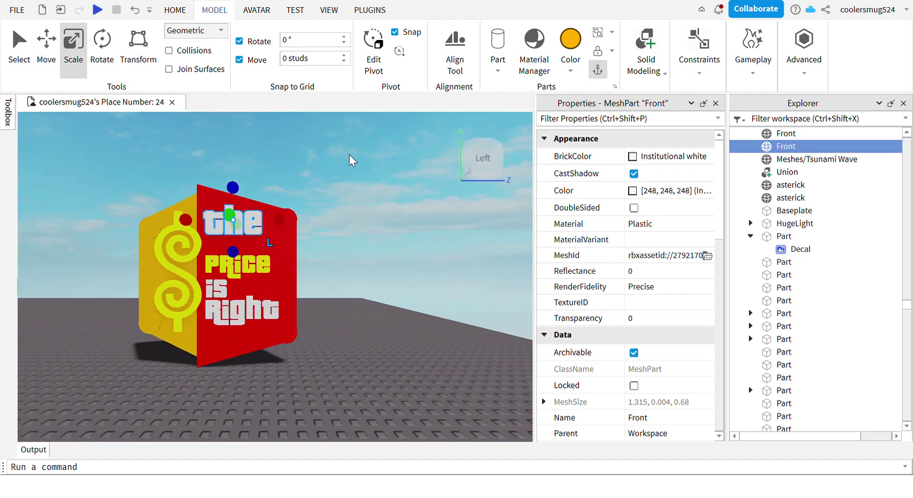
pyautogui.scroll(3, 349, 155)
pyautogui.press('a')
pyautogui.press('a')
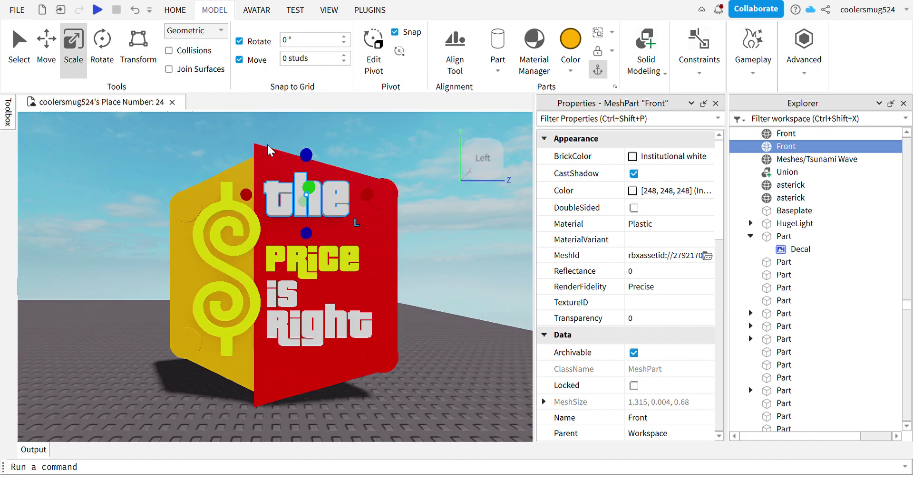
pyautogui.press('w')
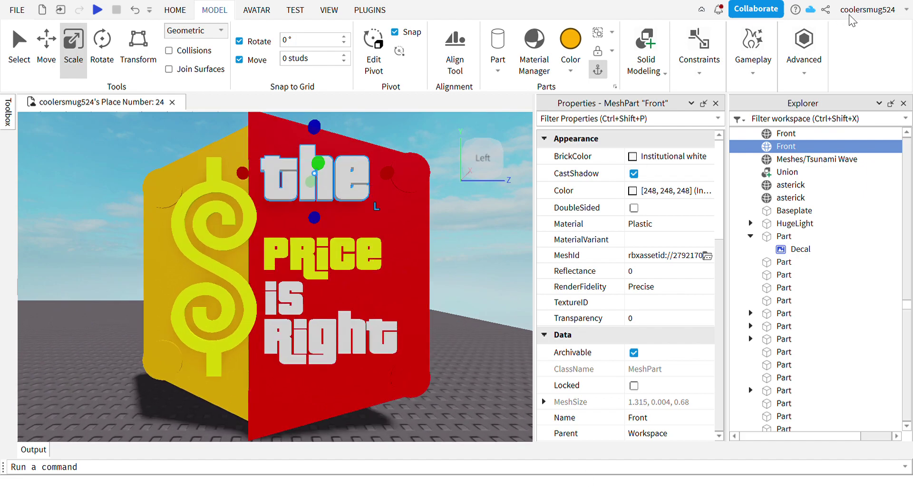
# Try narrowing the dollar sign and adjusting its height on the yellow face, and undo these size changes.
pyautogui.click(250, 224)
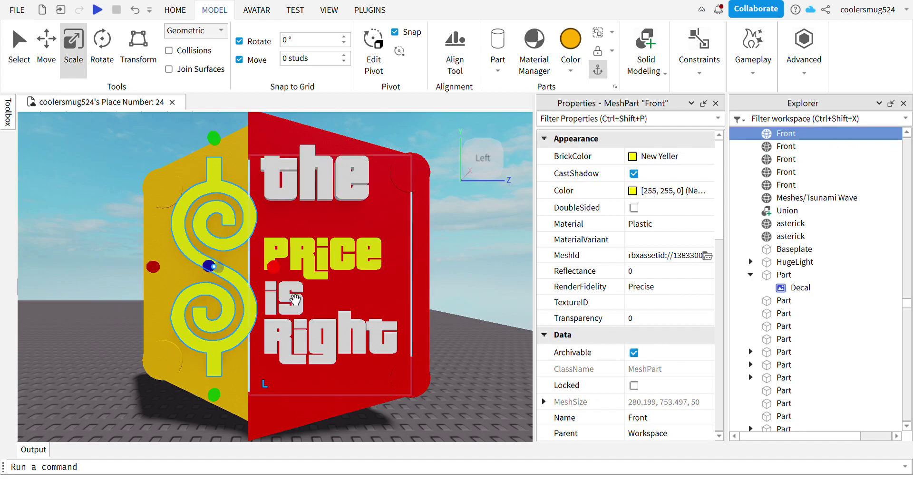
pyautogui.keyDown('shift'); pyautogui.moveTo(272, 282); pyautogui.dragTo(267, 282); pyautogui.keyUp('shift')
pyautogui.moveTo(217, 399); pyautogui.dragTo(220, 409)
pyautogui.moveTo(214, 146); pyautogui.dragTo(215, 136)
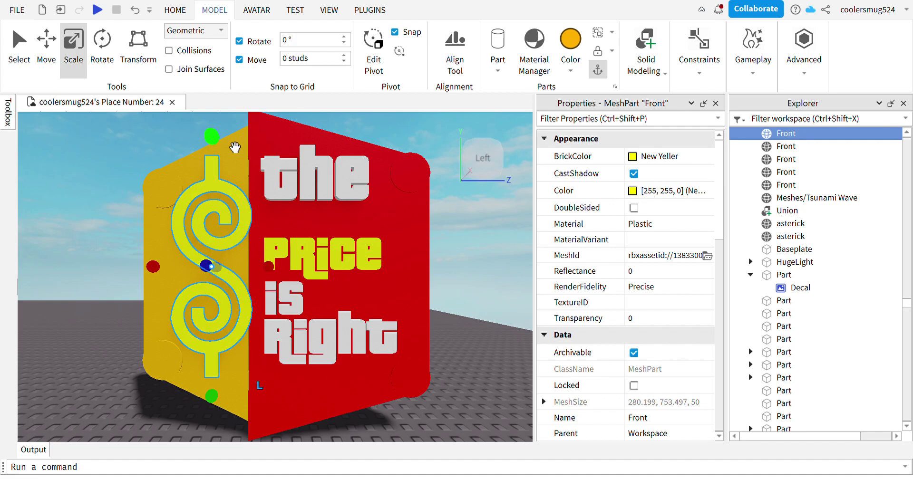
pyautogui.hotkey('ctrl', 'z')
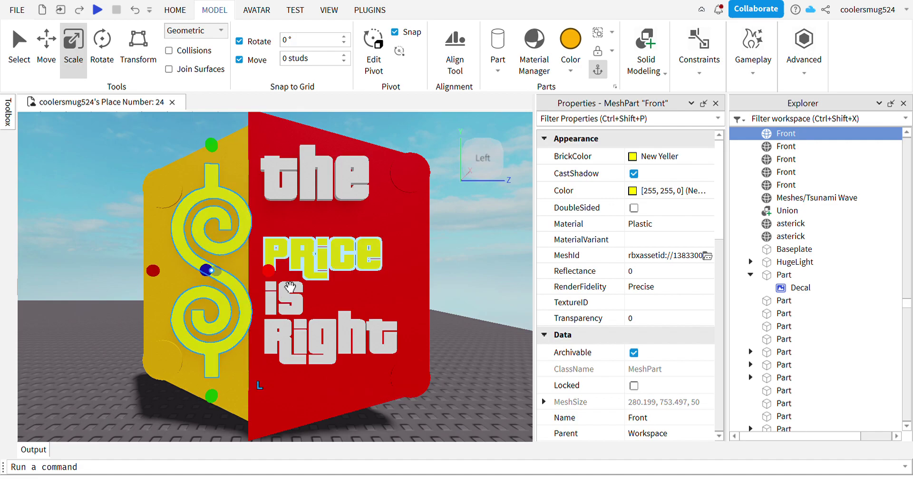
pyautogui.hotkey('ctrl', 'z')
pyautogui.hotkey('ctrl', 'z')
pyautogui.click(463, 299)
pyautogui.scroll(-2, 463, 300)
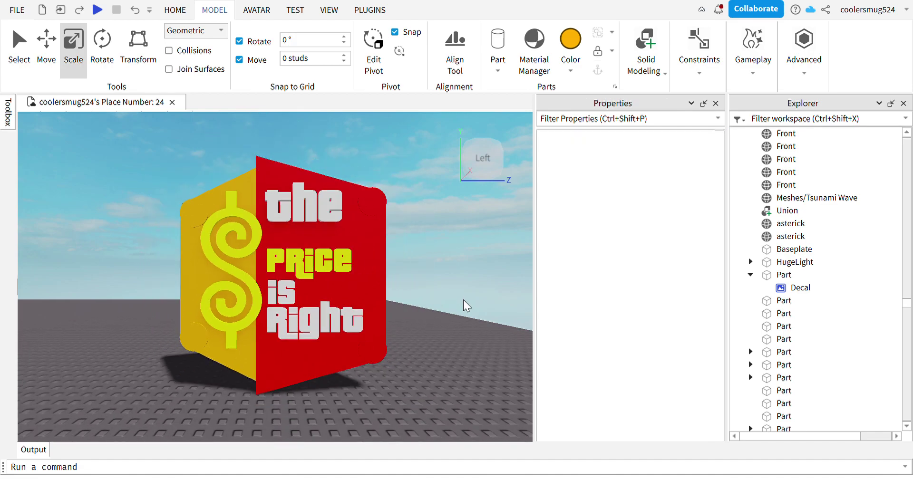
# Shrink the white "the" lettering proportionally and lower it close to "PRICE".
pyautogui.scroll(5, 463, 299)
pyautogui.click(327, 170)
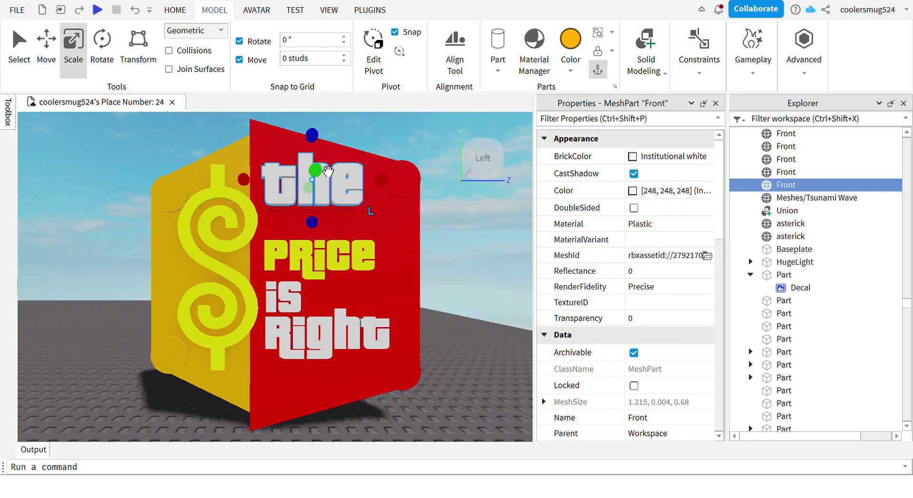
pyautogui.keyDown('shift'); pyautogui.moveTo(312, 135); pyautogui.dragTo(312, 147); pyautogui.keyUp('shift')
pyautogui.click(59, 40)
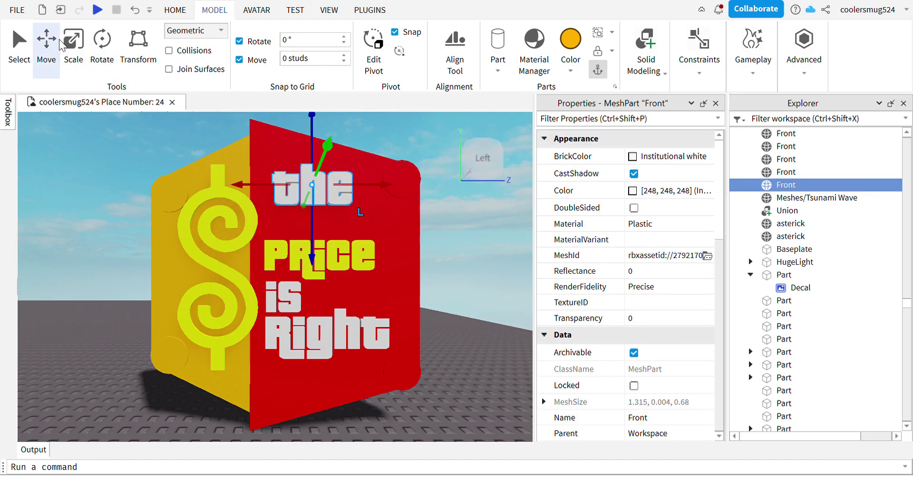
pyautogui.moveTo(314, 258); pyautogui.dragTo(317, 286)
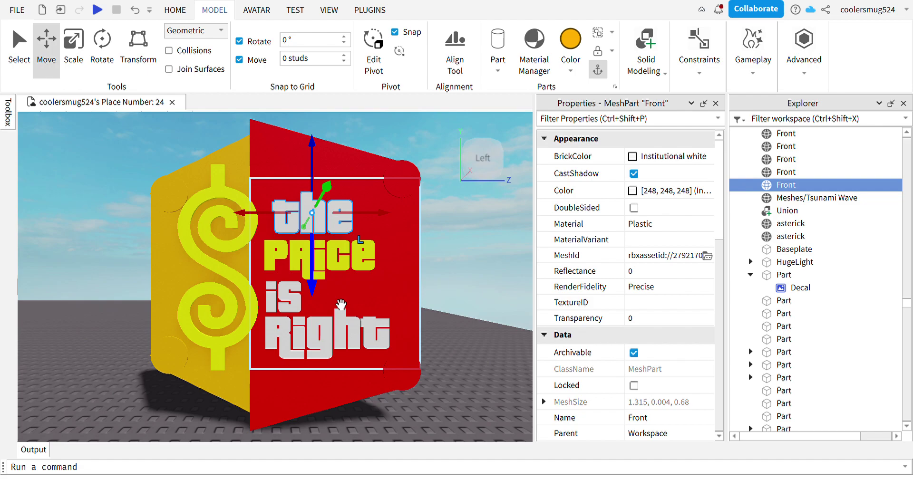
# Fine-tune the size of the "the" lettering against "PRICE" and place it just above that word.
pyautogui.press('d')
pyautogui.moveTo(247, 287); pyautogui.dragTo(250, 312)
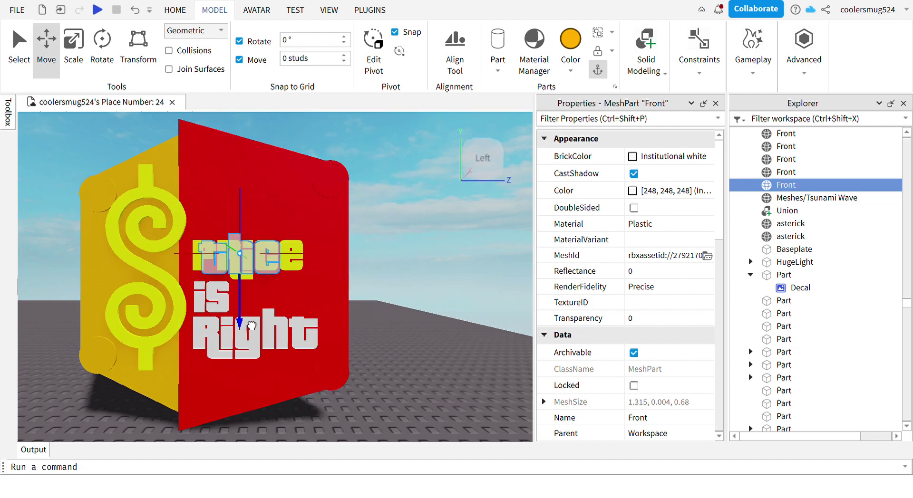
pyautogui.click(74, 42)
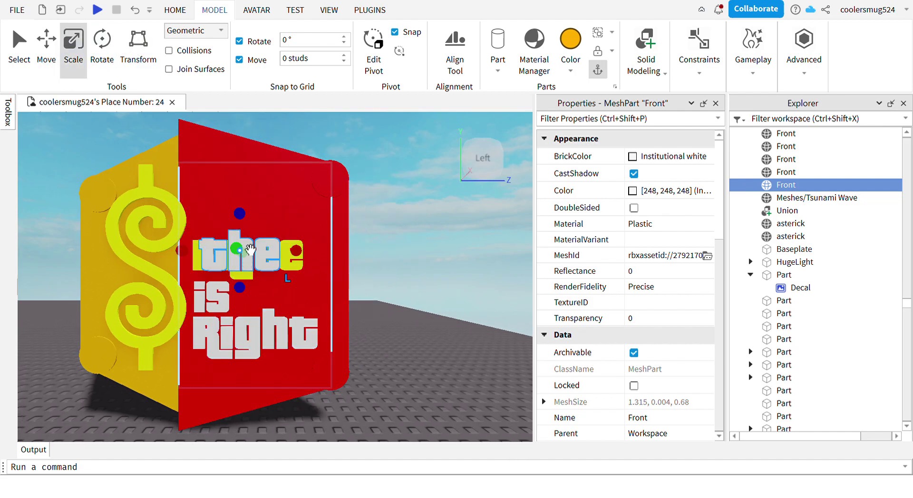
pyautogui.moveTo(240, 214); pyautogui.dragTo(242, 215)
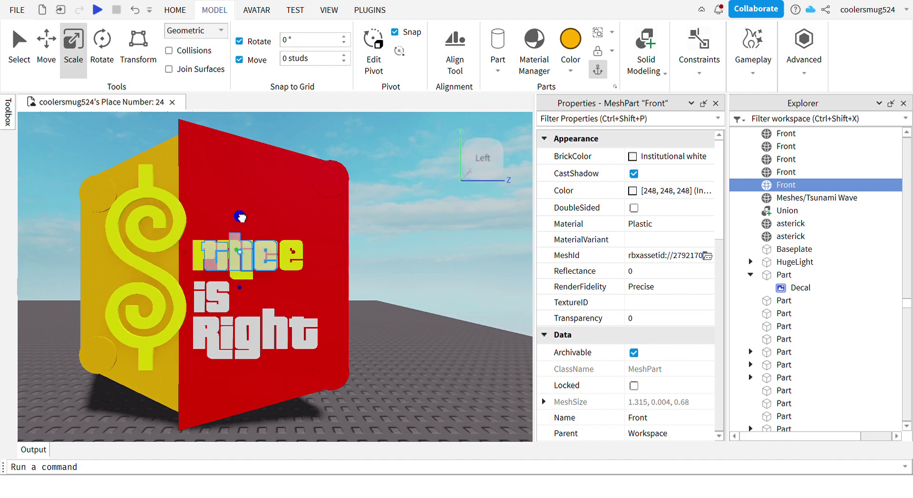
pyautogui.click(46, 43)
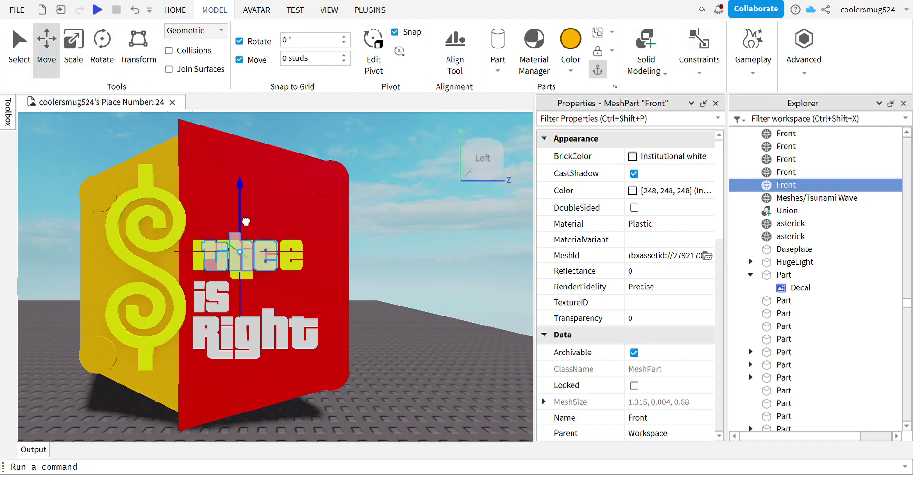
pyautogui.moveTo(246, 222); pyautogui.dragTo(265, 200)
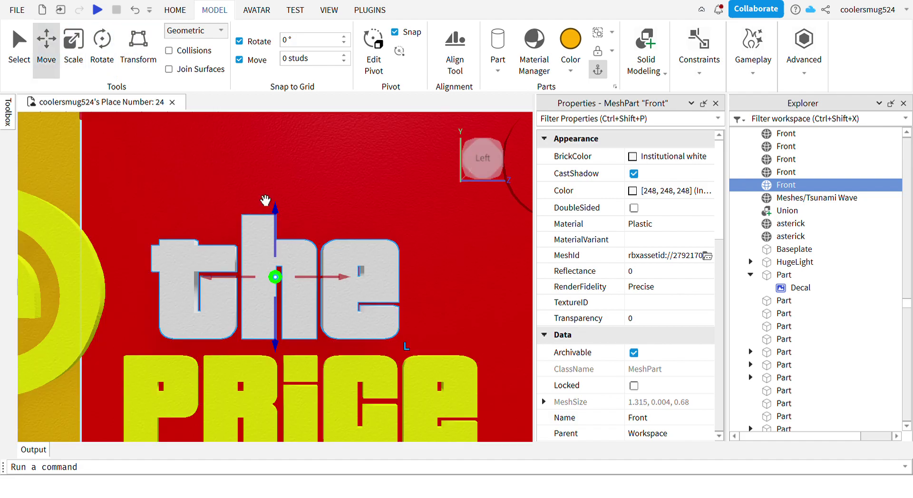
# Reduce the depth of the white "the" lettering so it sits flatter against the red face.
pyautogui.moveTo(265, 200); pyautogui.dragTo(241, 291, button='right')
pyautogui.hotkey('ctrl', '3')
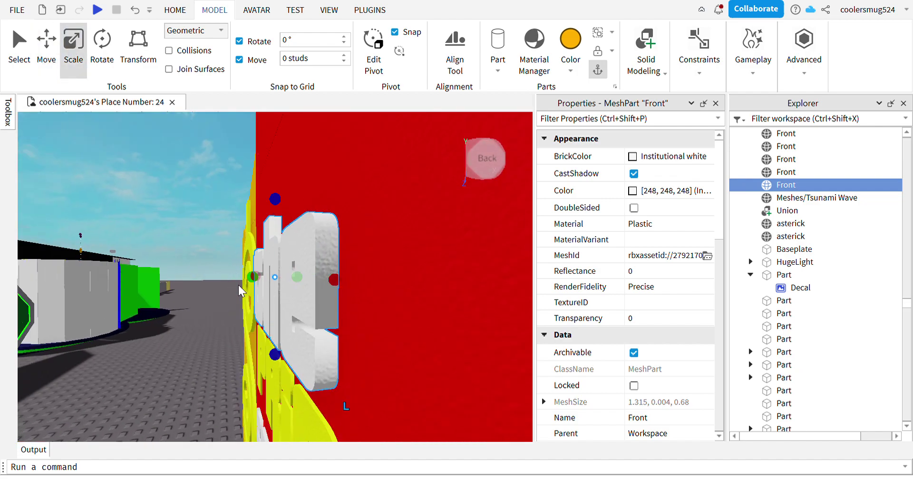
pyautogui.moveTo(252, 277); pyautogui.dragTo(261, 280)
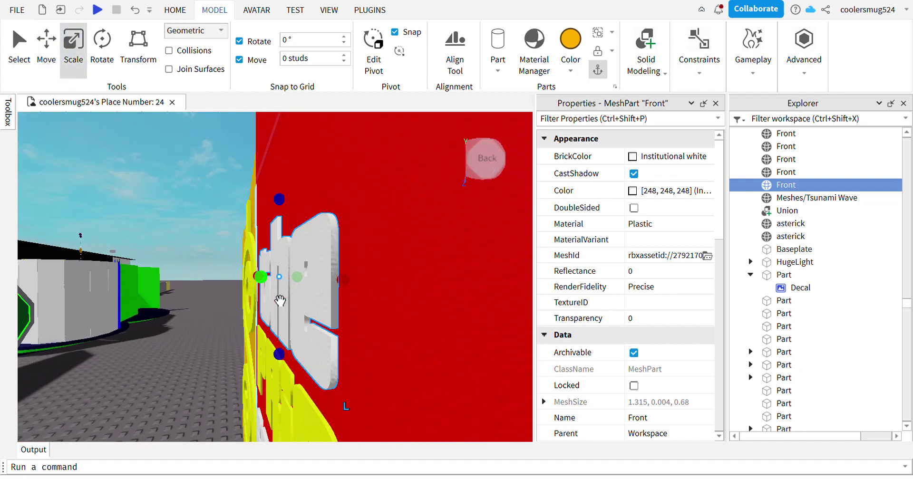
pyautogui.click(493, 190)
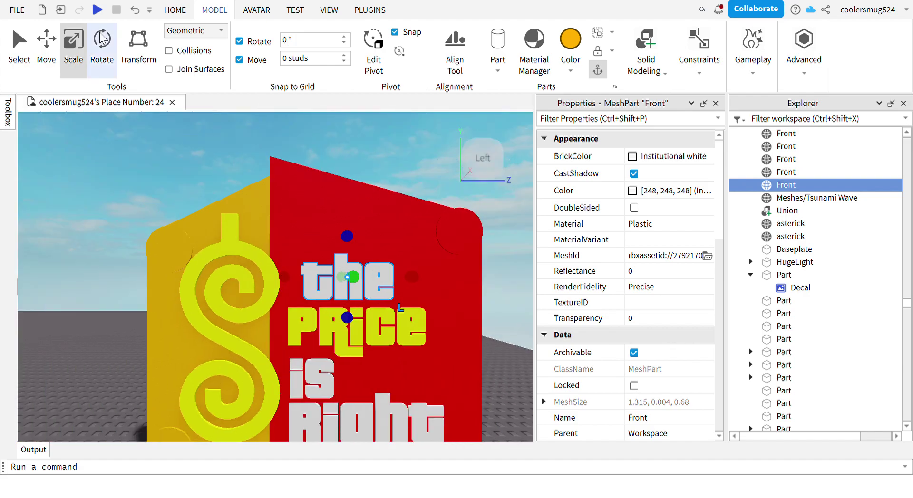
# Shift the "the" lettering sideways so its starting edge lines up with the start of "PRICE".
pyautogui.click(46, 41)
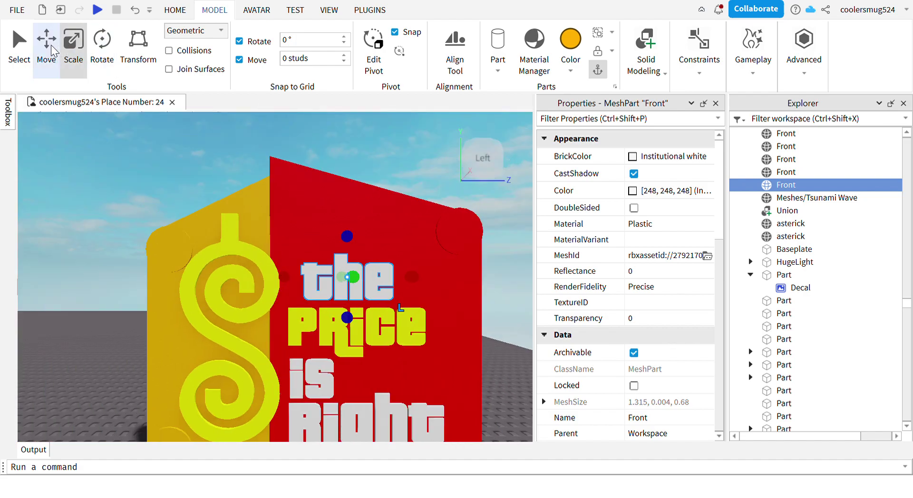
pyautogui.moveTo(277, 280); pyautogui.dragTo(261, 288)
pyautogui.scroll(-5, 333, 333)
pyautogui.click(409, 374)
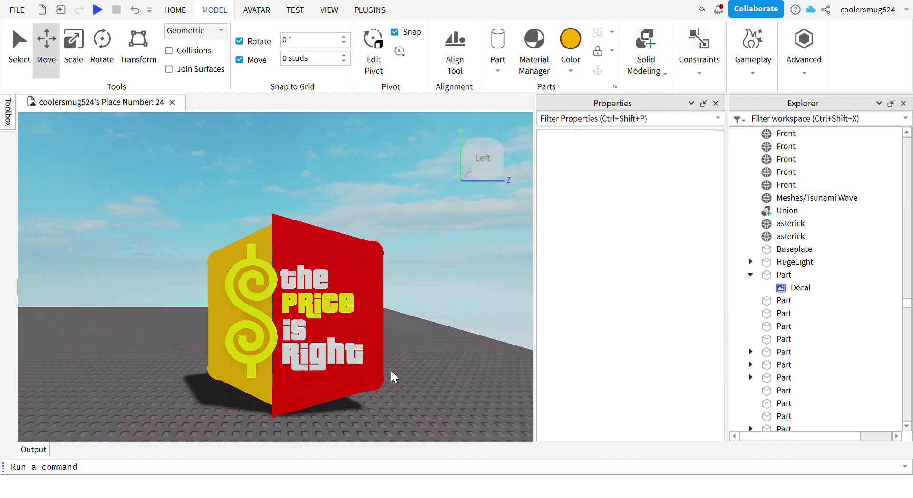
pyautogui.moveTo(392, 370); pyautogui.dragTo(395, 330)
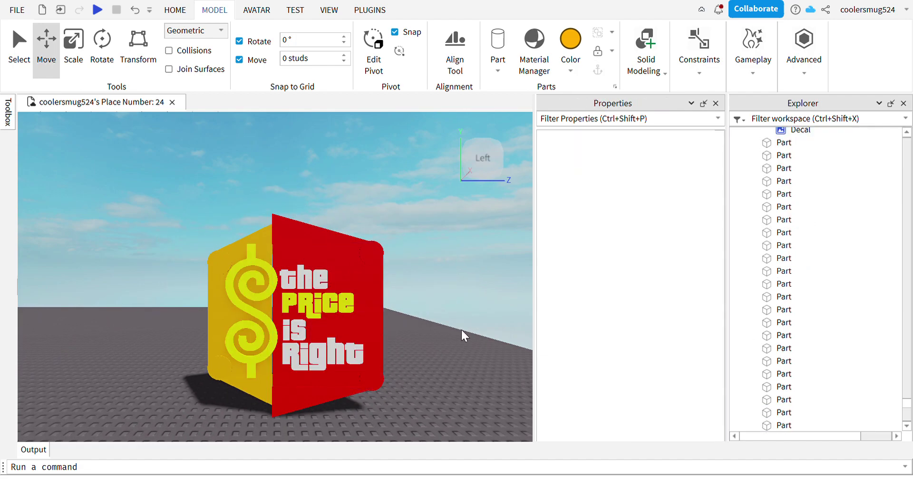
# Select all four title words and enlarge them together proportionally to fill more of the red face.
pyautogui.click(343, 329)
pyautogui.click(367, 317)
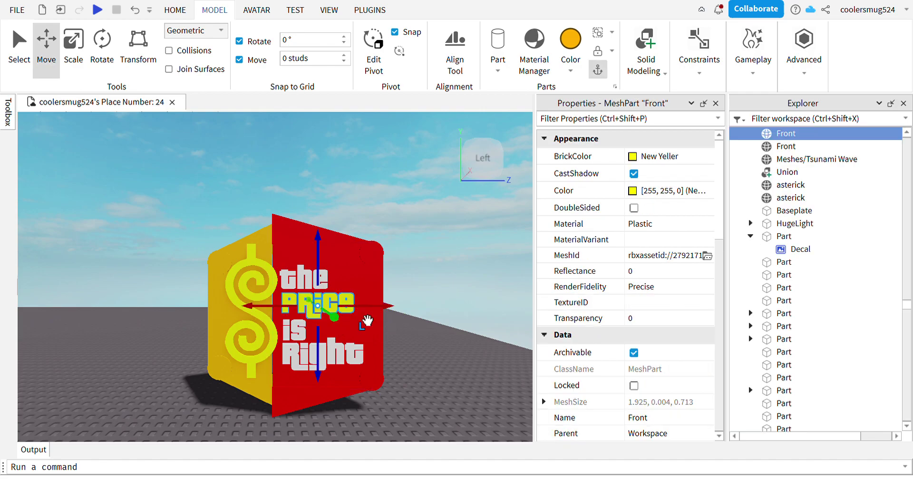
pyautogui.scroll(1, 791, 228)
pyautogui.click(825, 191)
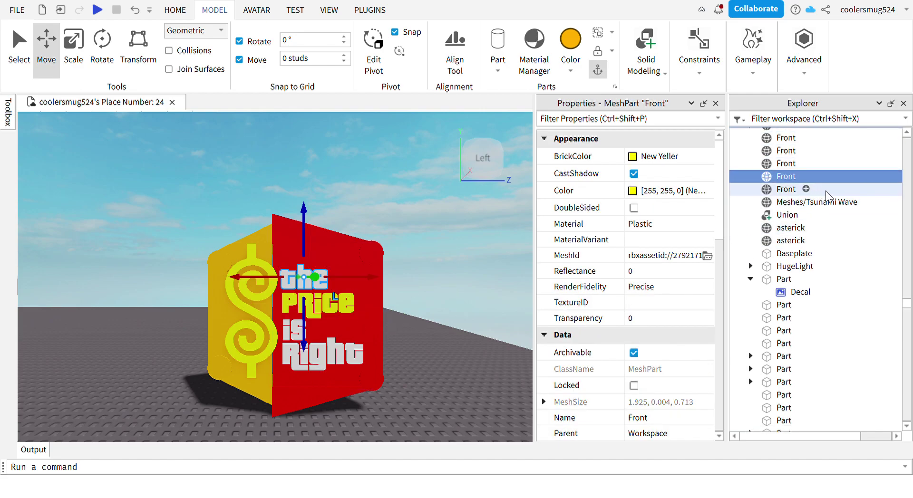
pyautogui.moveTo(825, 190); pyautogui.dragTo(834, 150)
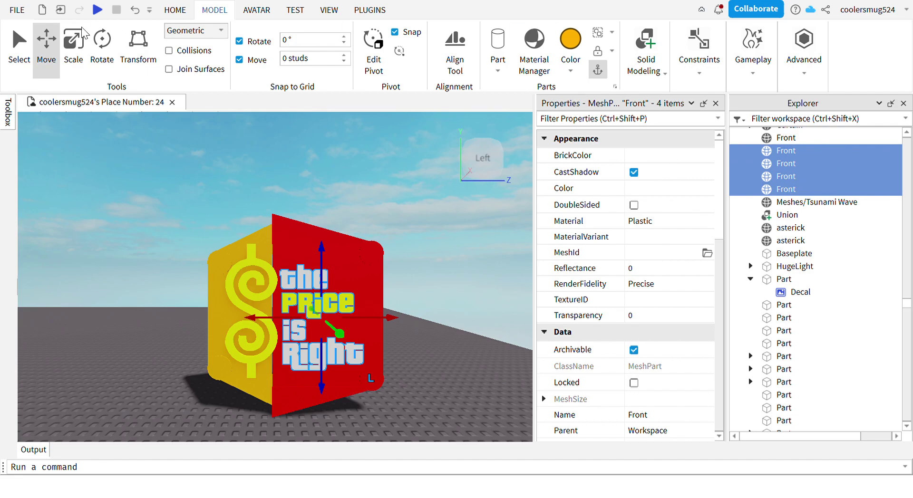
pyautogui.click(73, 43)
pyautogui.moveTo(322, 261); pyautogui.dragTo(327, 236)
pyautogui.moveTo(323, 385); pyautogui.dragTo(322, 395)
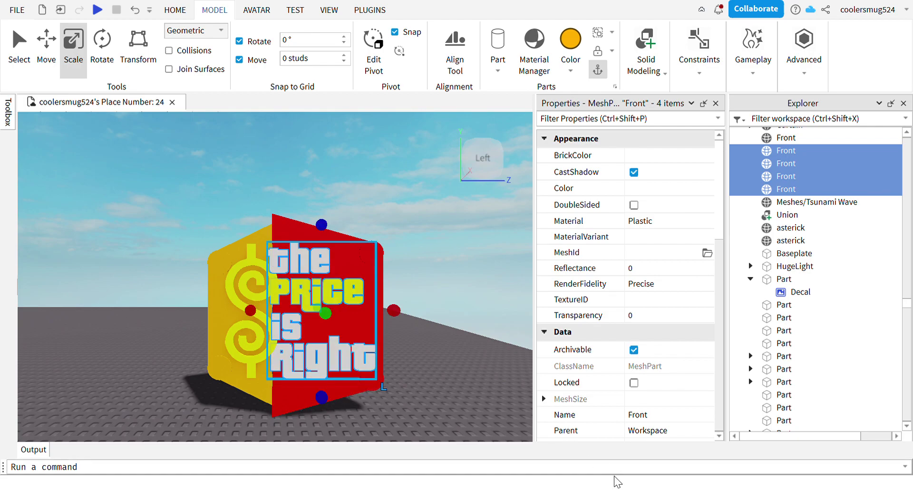
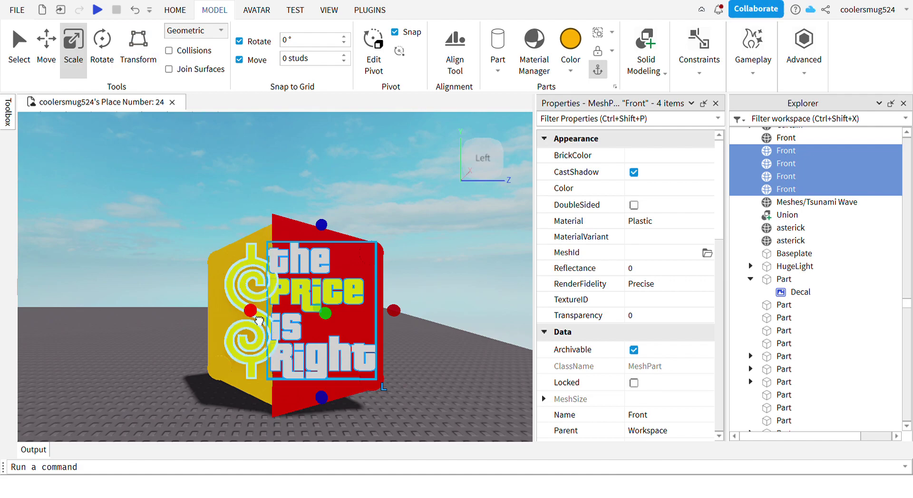
pyautogui.moveTo(259, 321); pyautogui.dragTo(287, 341)
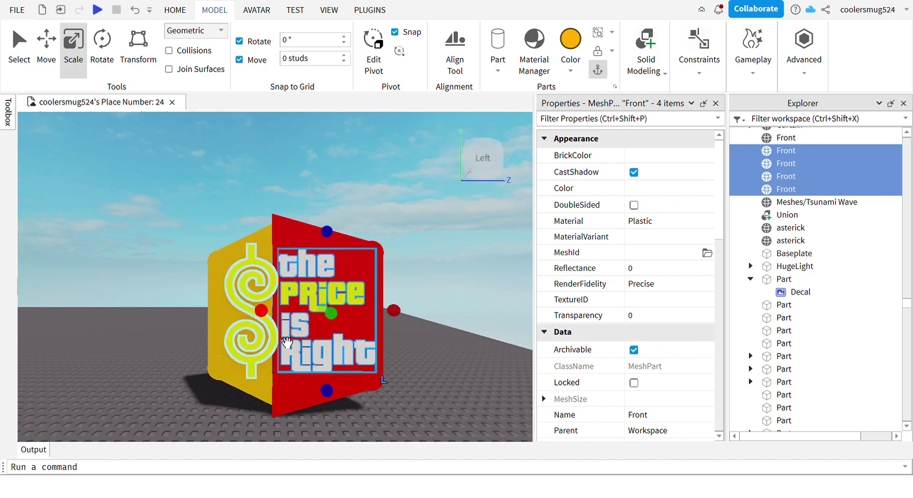
# Center the enlarged title lettering on the red face by shifting it slightly down and away from the dollar sign.
pyautogui.hotkey('ctrl', '2')
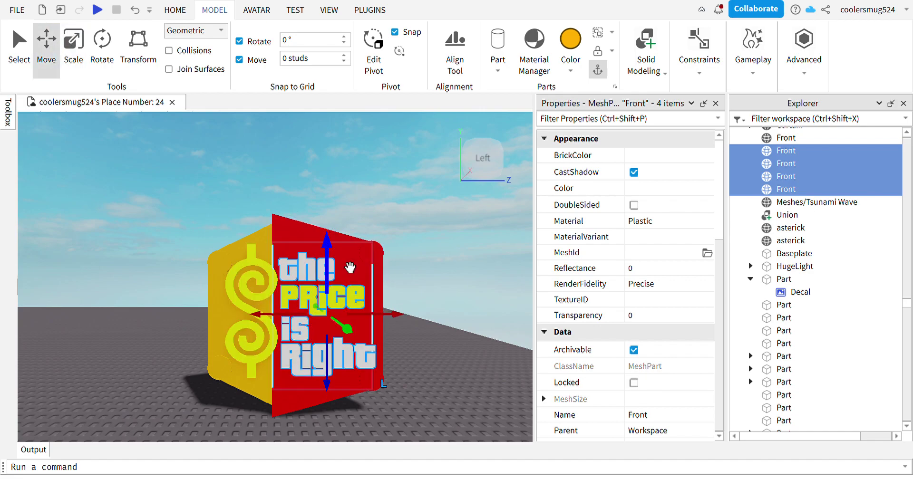
pyautogui.moveTo(395, 316); pyautogui.dragTo(398, 318)
pyautogui.click(426, 230)
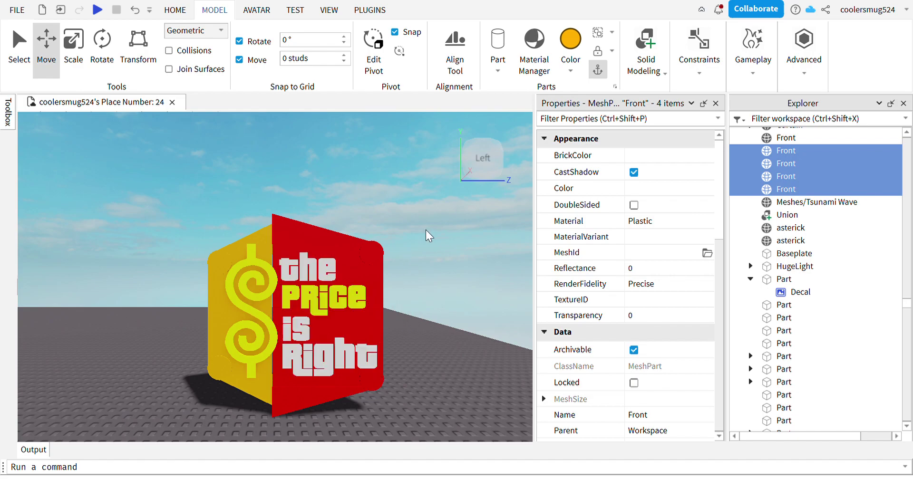
pyautogui.scroll(-4, 426, 231)
pyautogui.scroll(1, 426, 230)
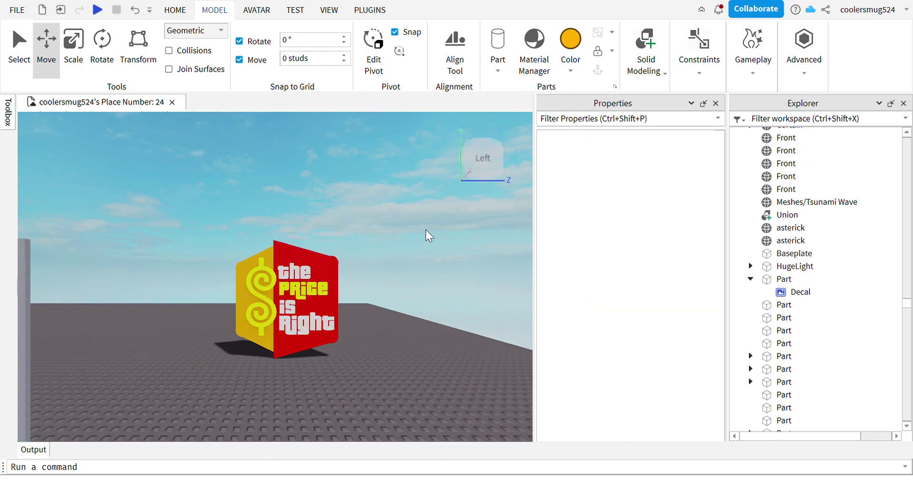
pyautogui.press('w')
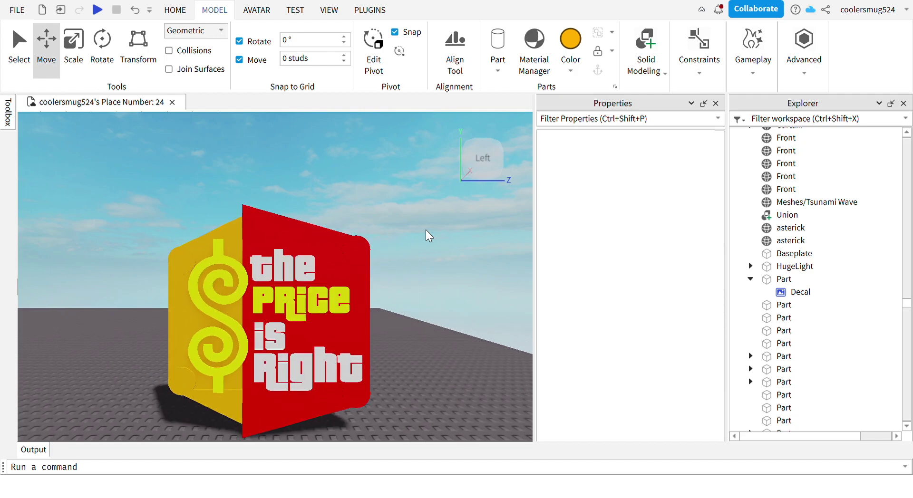
pyautogui.click(241, 355)
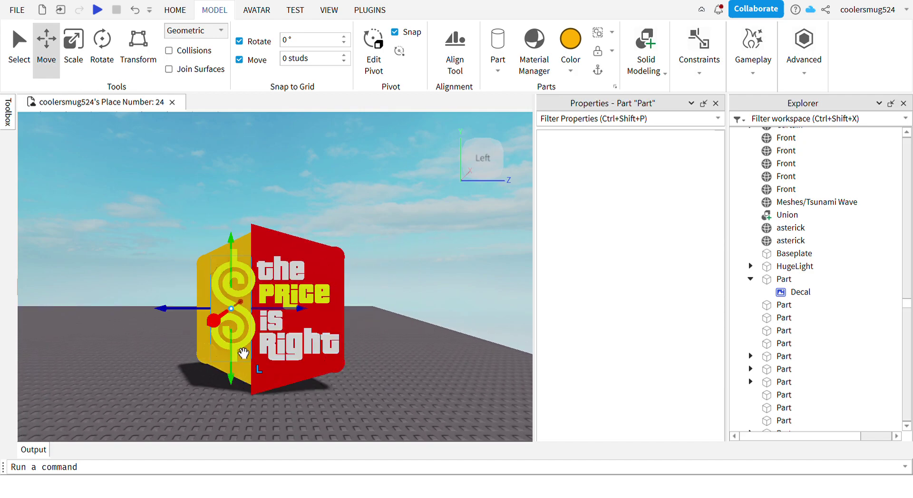
pyautogui.click(423, 420)
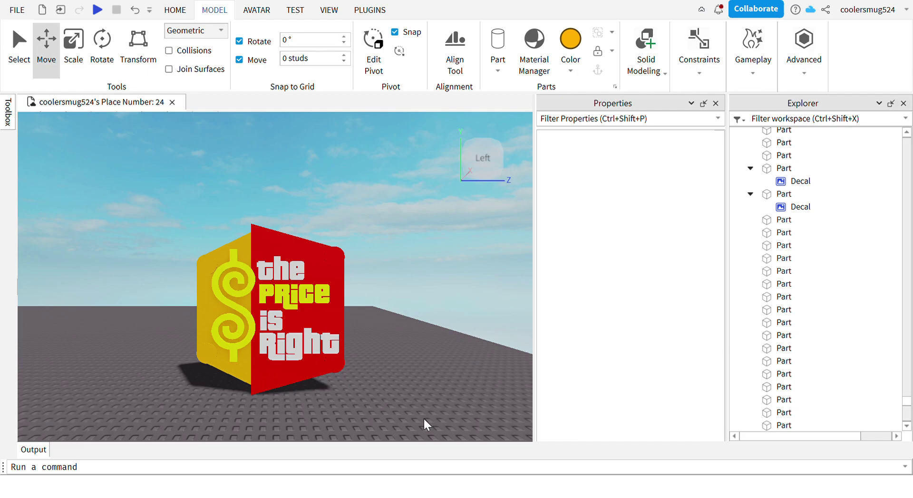
# Duplicate the complete sign beside the original and group the copy's pieces into one model.
pyautogui.moveTo(383, 397); pyautogui.dragTo(166, 147)
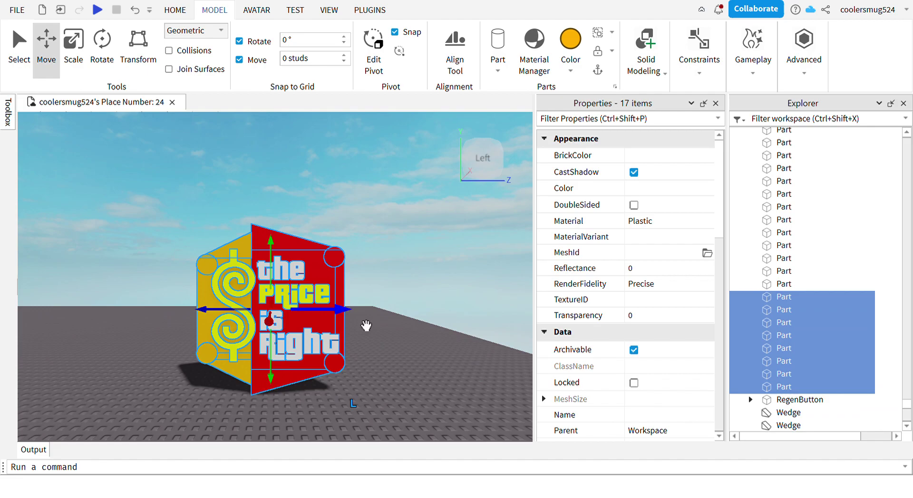
pyautogui.press('d')
pyautogui.moveTo(345, 310); pyautogui.dragTo(389, 315)
pyautogui.hotkey('ctrl', 'g')
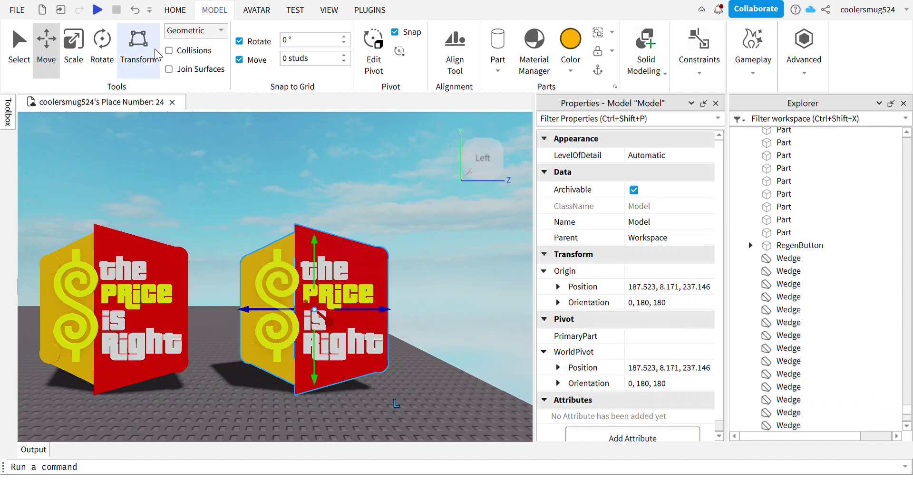
# Shrink the grouped sign copy and place it in front of the green arrow-shaped sign.
pyautogui.click(73, 42)
pyautogui.moveTo(314, 207); pyautogui.dragTo(318, 370)
pyautogui.press('s')
pyautogui.press('a')
pyautogui.press('w')
pyautogui.press('d')
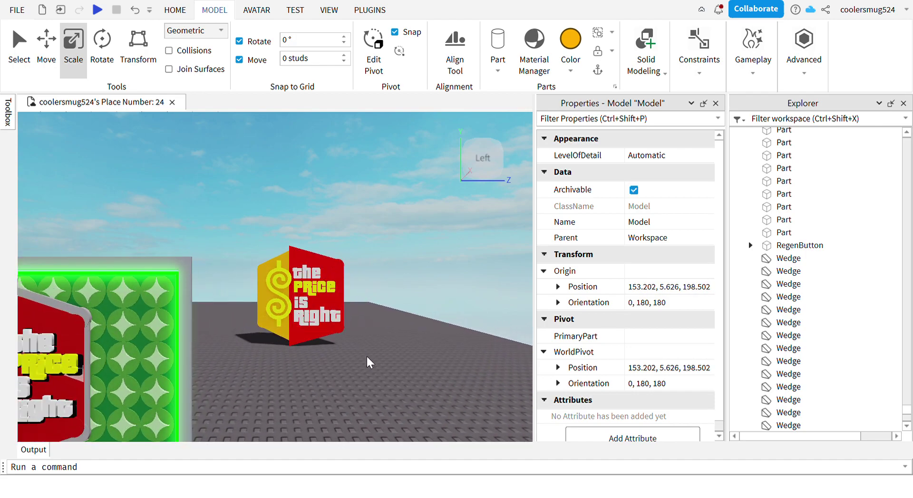
# Examine both price signs and the purple turntable set from different places in the studio.
pyautogui.moveTo(394, 390); pyautogui.dragTo(252, 235)
pyautogui.click(297, 190)
pyautogui.press('d')
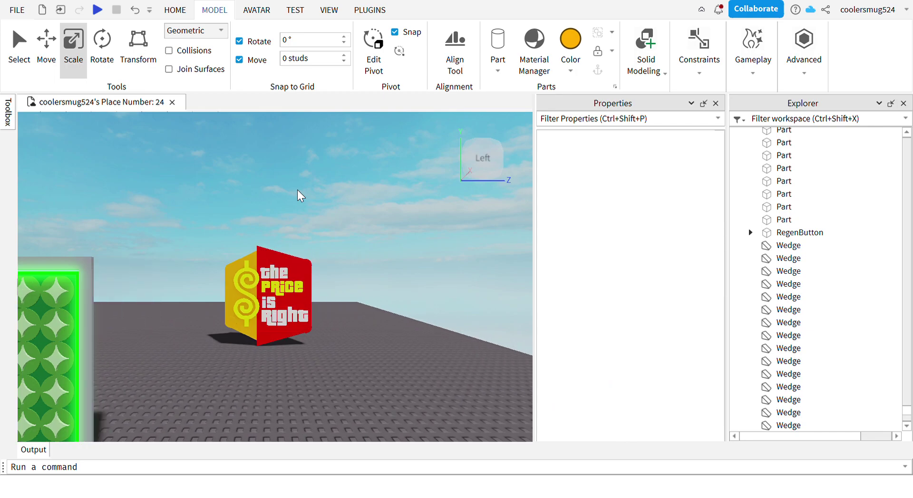
pyautogui.press('s')
pyautogui.press('a')
pyautogui.press('d')
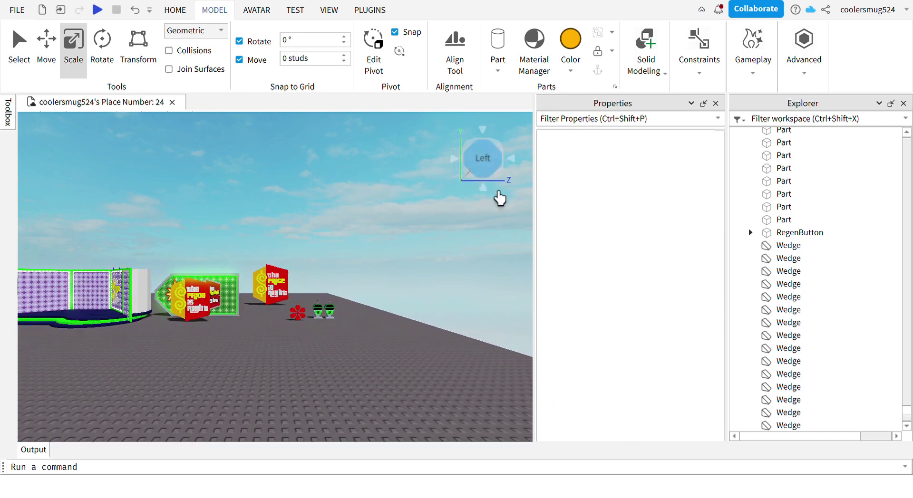
pyautogui.press('w')
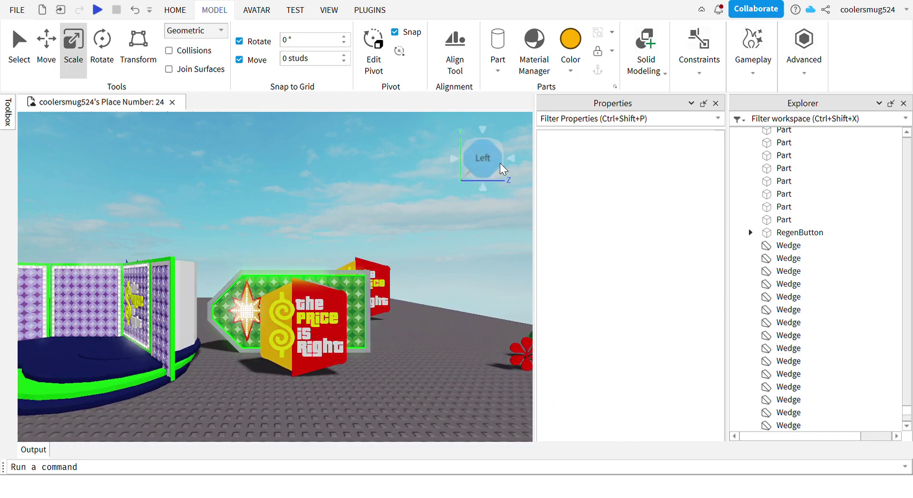
pyautogui.press('a')
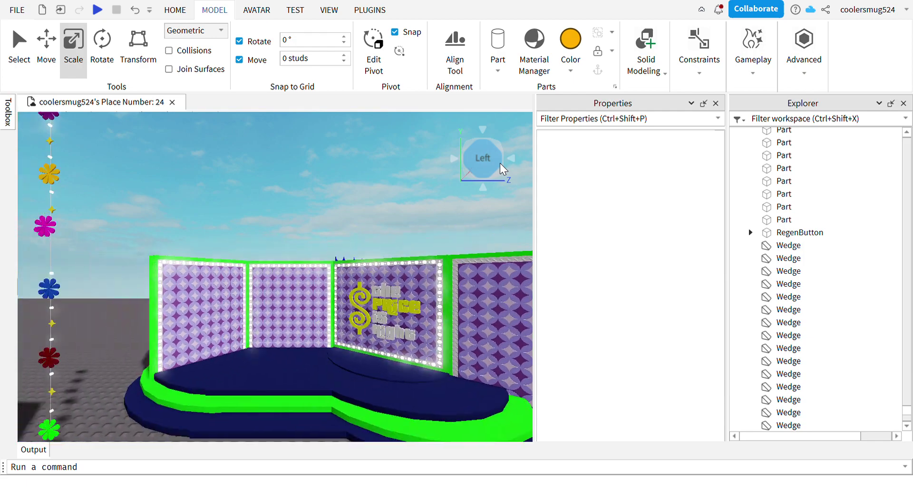
pyautogui.press('a')
pyautogui.press('d')
pyautogui.press('w')
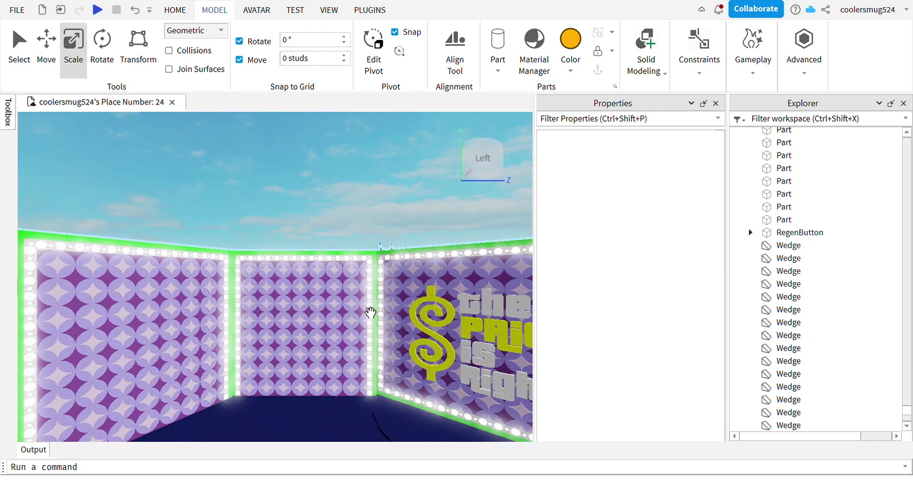
pyautogui.press('s')
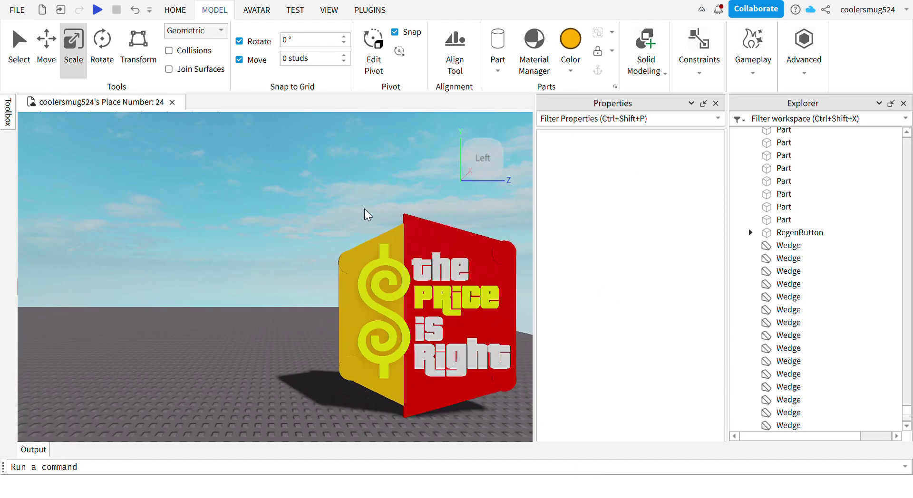
pyautogui.press('d')
pyautogui.press('w')
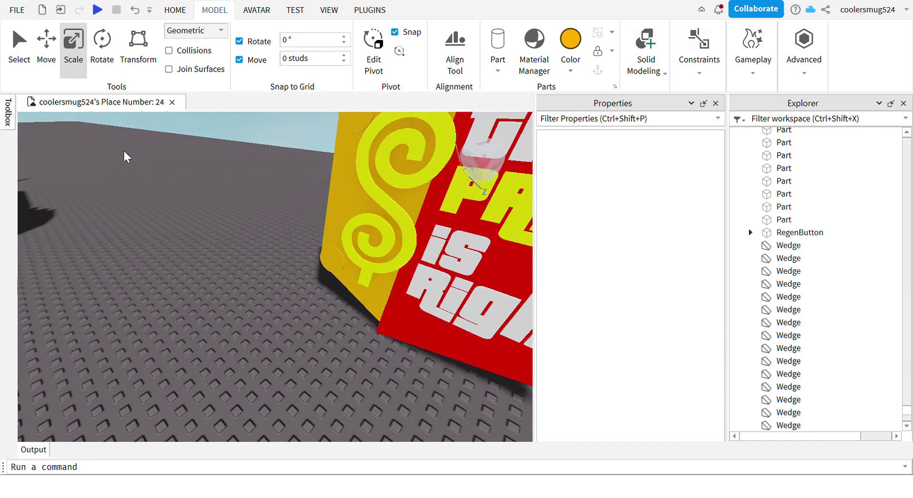
pyautogui.press('a')
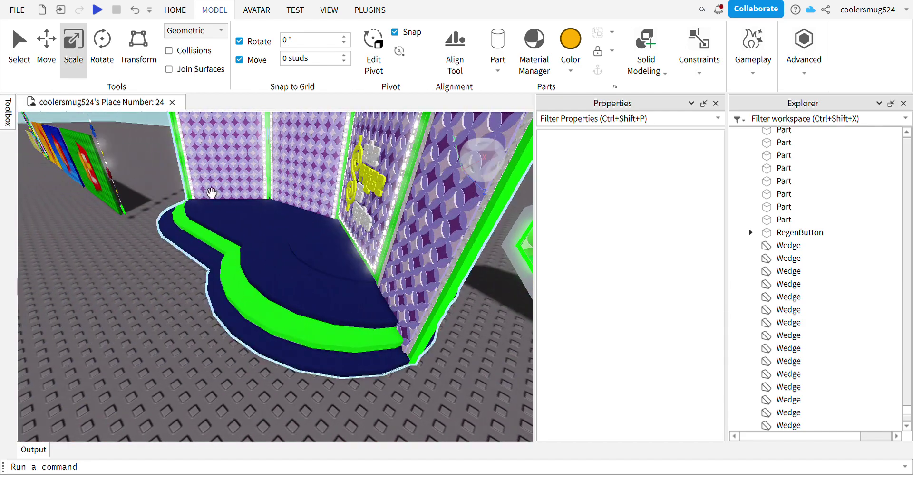
# Delete the set pieces surrounding the Turntable36 stage.
pyautogui.click(254, 230)
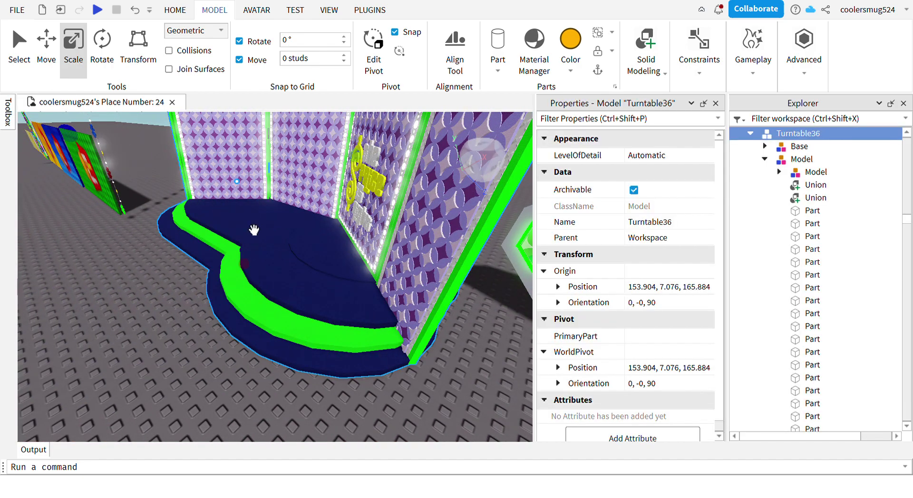
pyautogui.moveTo(254, 231); pyautogui.dragTo(349, 159)
pyautogui.press('f')
pyautogui.moveTo(112, 206)
pyautogui.mouseDown()
pyautogui.moveTo(247, 321)
pyautogui.moveTo(316, 307)
pyautogui.moveTo(308, 290)
pyautogui.mouseUp()
pyautogui.press('Delete')
pyautogui.press('d')
pyautogui.press('w')
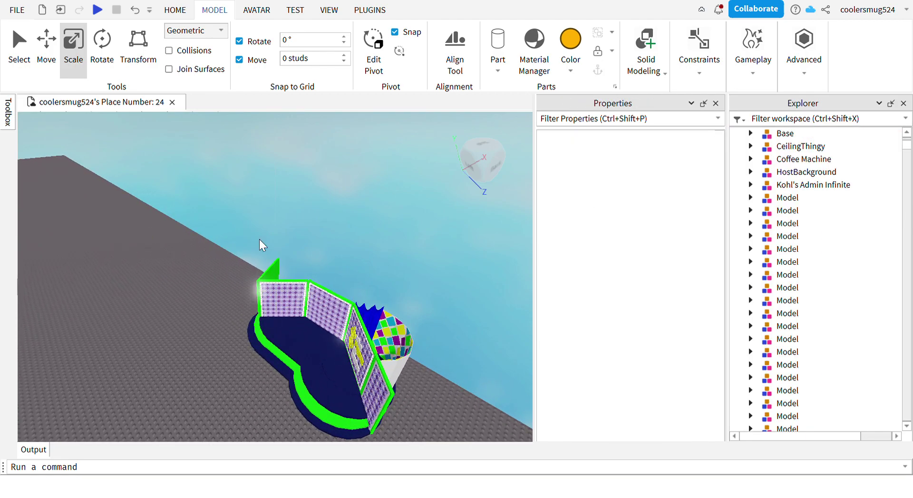
# Select all remaining pieces of the turntable stage, including its walls and base, and delete them.
pyautogui.click(314, 335)
pyautogui.click(354, 256)
pyautogui.scroll(8, 332, 239)
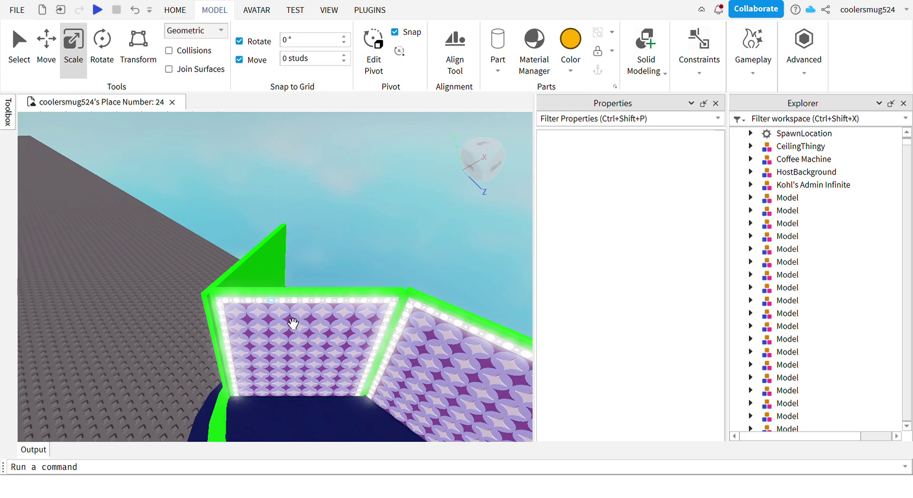
pyautogui.click(293, 375)
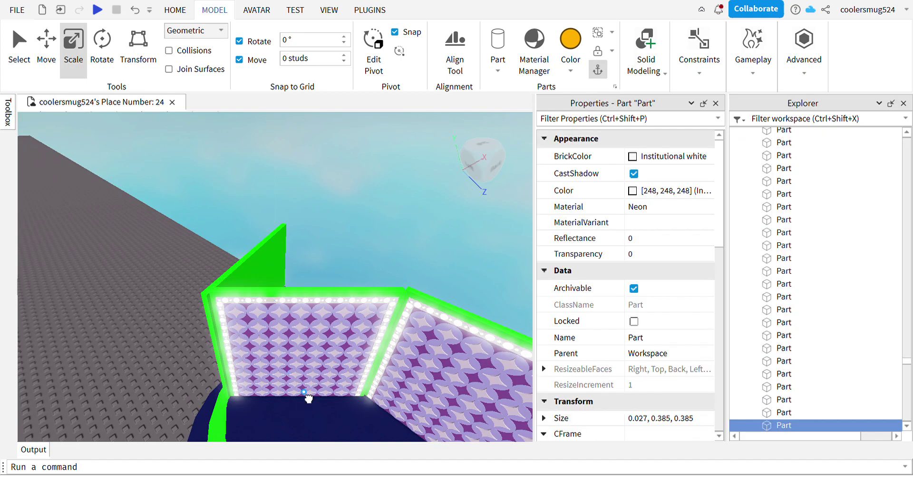
pyautogui.scroll(-10, 308, 398)
pyautogui.moveTo(415, 434); pyautogui.dragTo(227, 161)
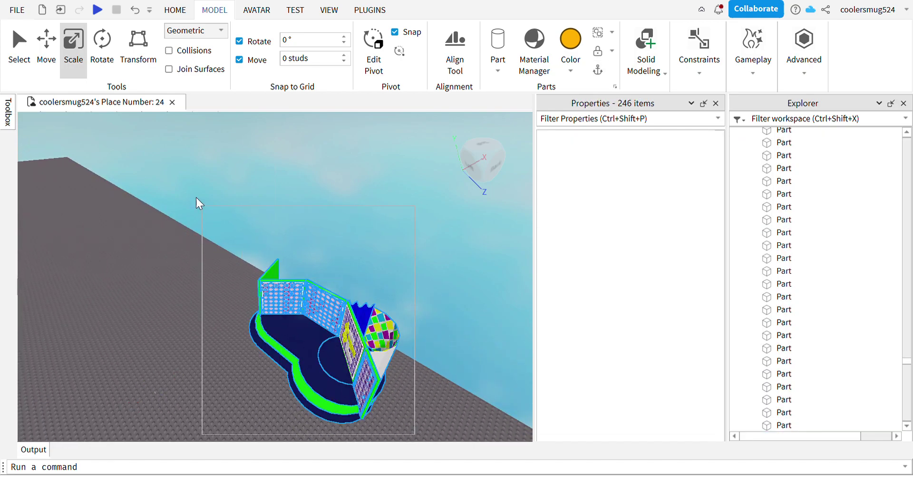
pyautogui.press('Delete')
pyautogui.scroll(-3, 402, 170)
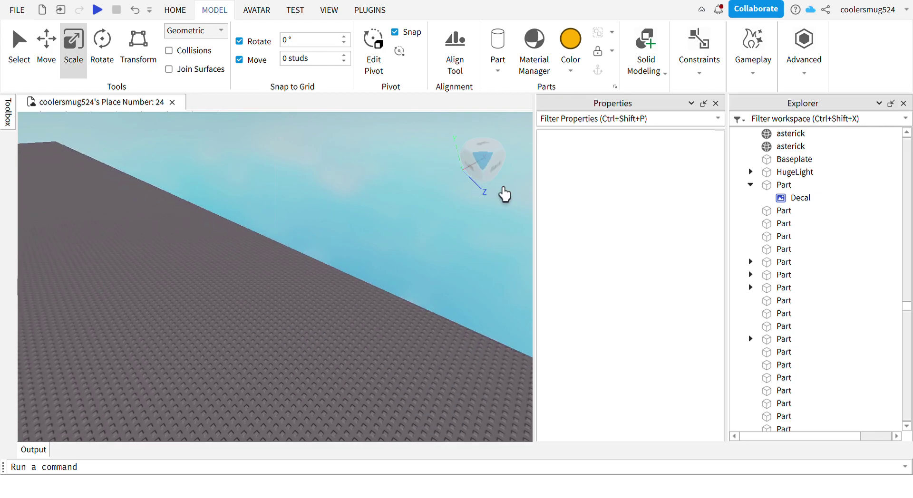
# Move the white neon bulb from the baseplate onto the bottom of the dollar symbol's stem on the sign's orange side.
pyautogui.click(470, 168)
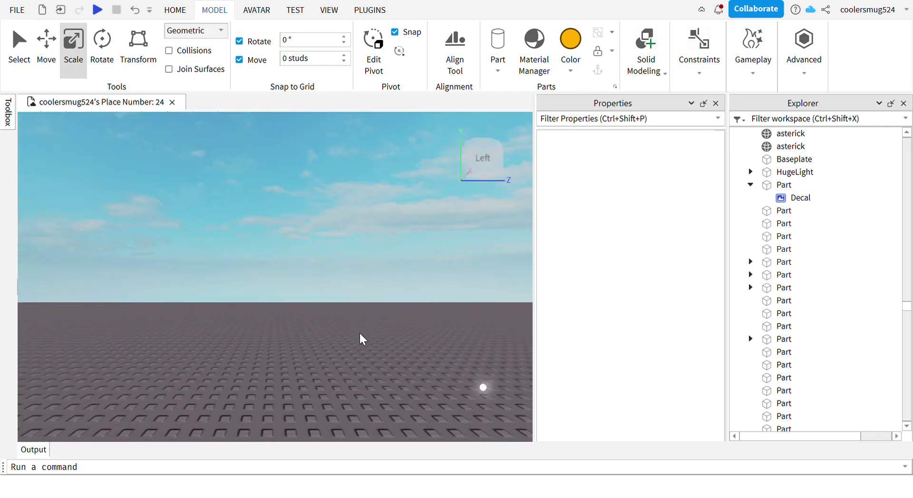
pyautogui.scroll(-2, 360, 334)
pyautogui.click(416, 352)
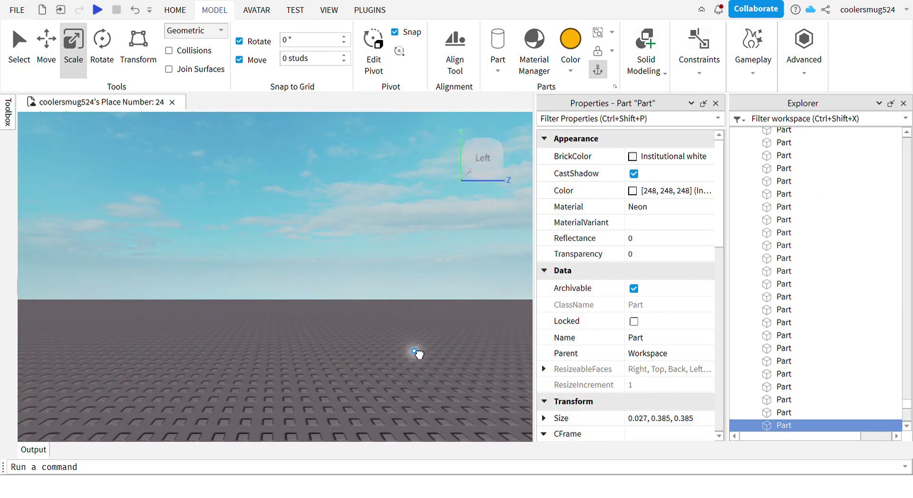
pyautogui.press('d')
pyautogui.press('s')
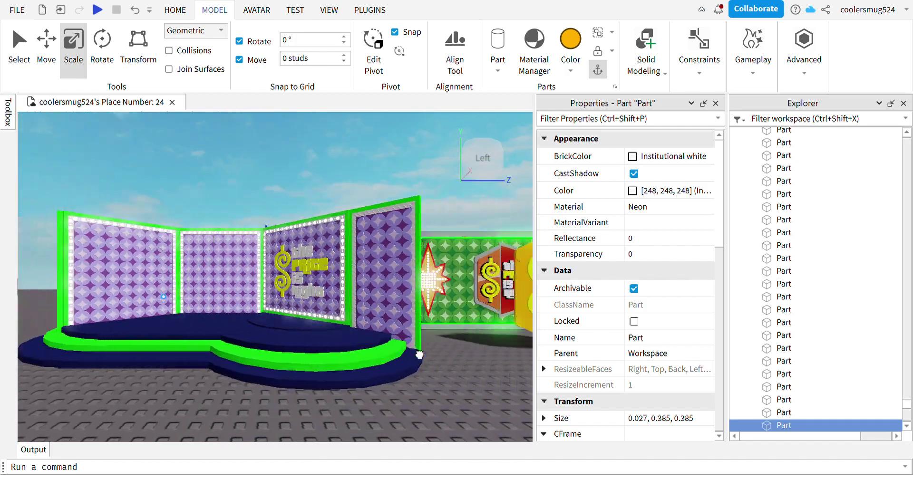
pyautogui.scroll(10, 419, 355)
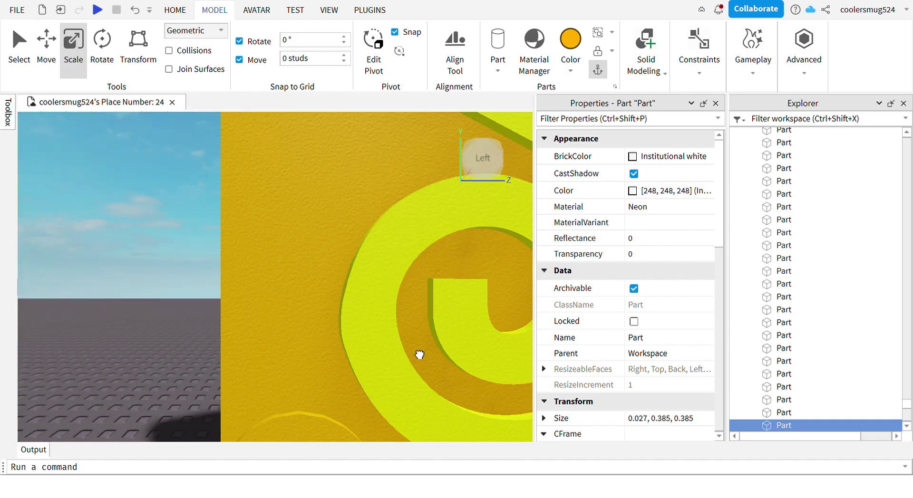
pyautogui.moveTo(419, 355); pyautogui.dragTo(326, 402)
pyautogui.press('d')
pyautogui.press('s')
pyautogui.press('a')
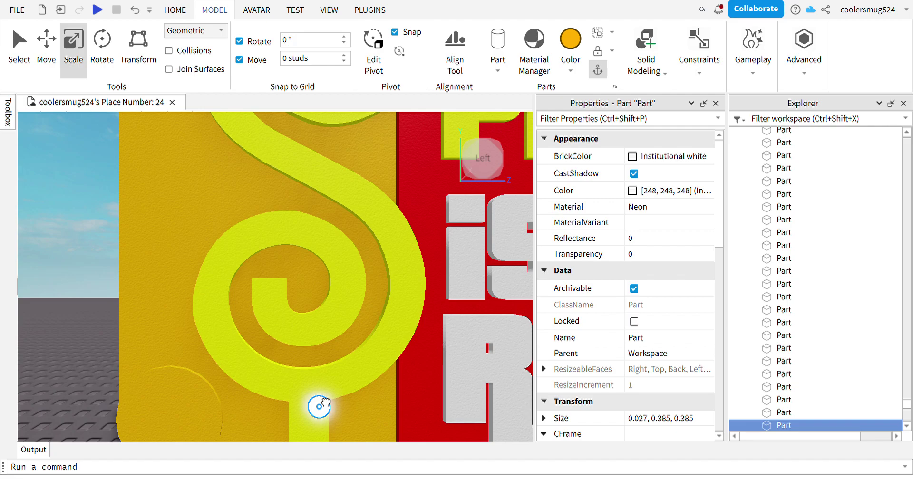
pyautogui.scroll(-3, 310, 417)
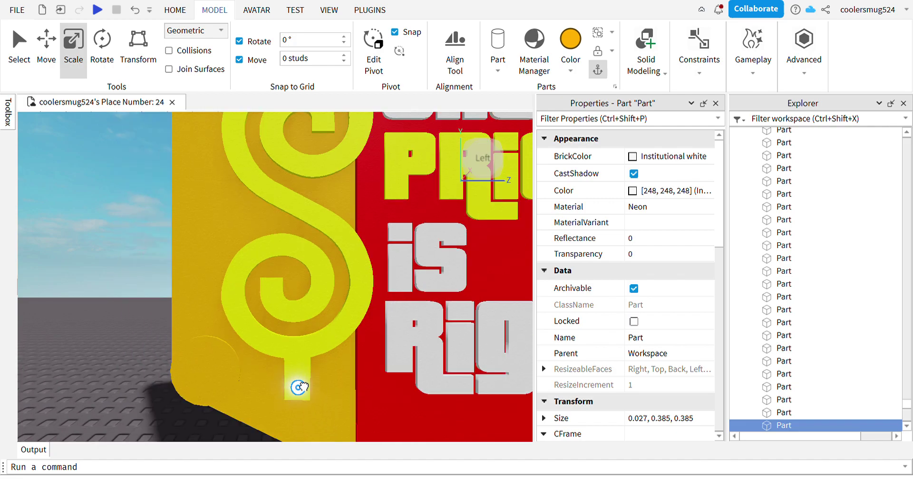
# Stack two duplicates of the bulb above it, up the dollar symbol's lower stem.
pyautogui.click(46, 43)
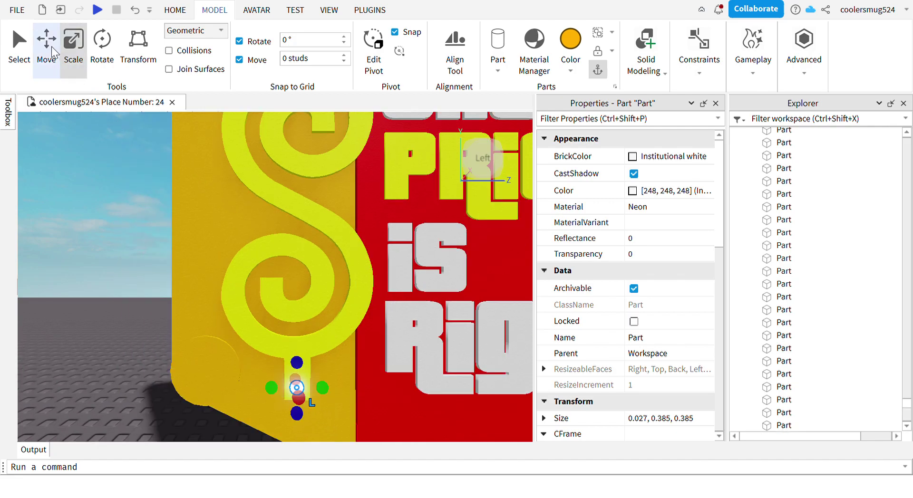
pyautogui.click(336, 329)
pyautogui.moveTo(301, 317); pyautogui.dragTo(308, 283)
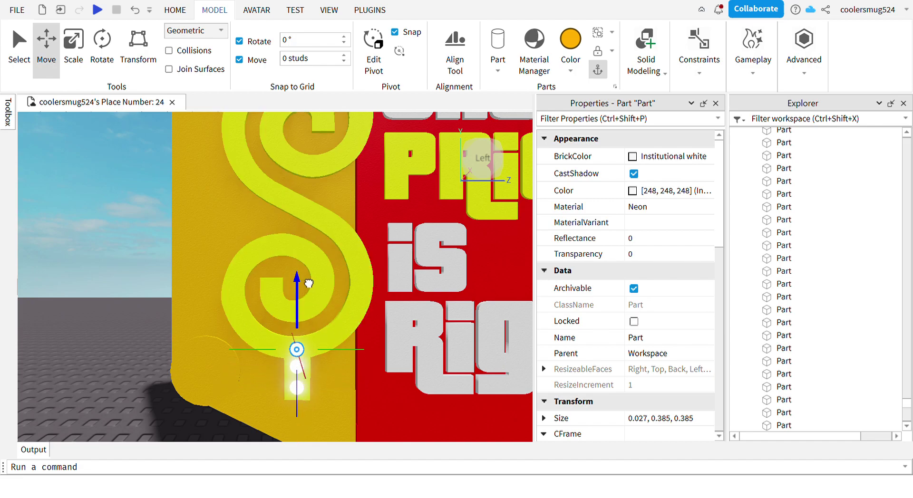
# Place another bulb copy just left of the topmost stem bulb, at the start of the dollar symbol's lower curl.
pyautogui.click(369, 422)
pyautogui.click(299, 368)
pyautogui.moveTo(301, 333); pyautogui.dragTo(286, 356)
pyautogui.click(269, 349)
pyautogui.hotkey('ctrl', 'z')
pyautogui.hotkey('ctrl', 'd')
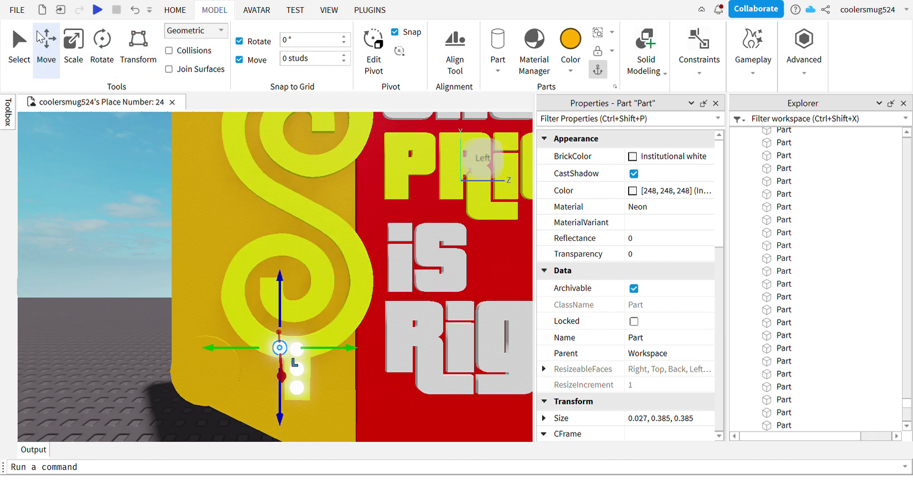
# Continue the bulb row freehand with evenly spaced duplicates up the outer left side of the lower curl.
pyautogui.click(14, 40)
pyautogui.press('f')
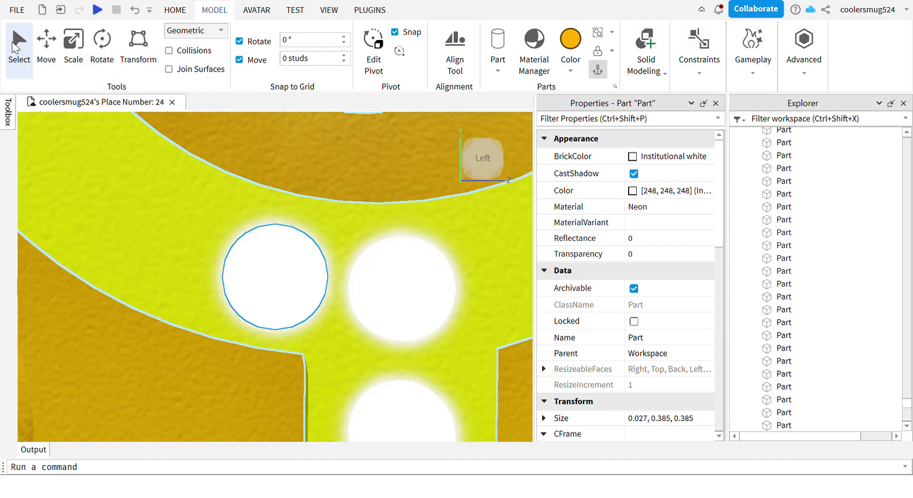
pyautogui.moveTo(268, 285); pyautogui.dragTo(248, 265)
pyautogui.scroll(-5, 252, 274)
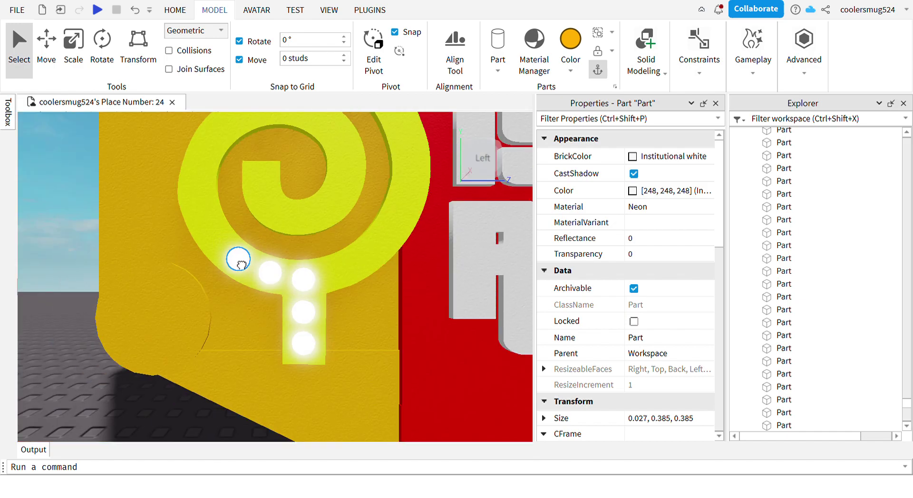
pyautogui.hotkey('ctrl', 'd')
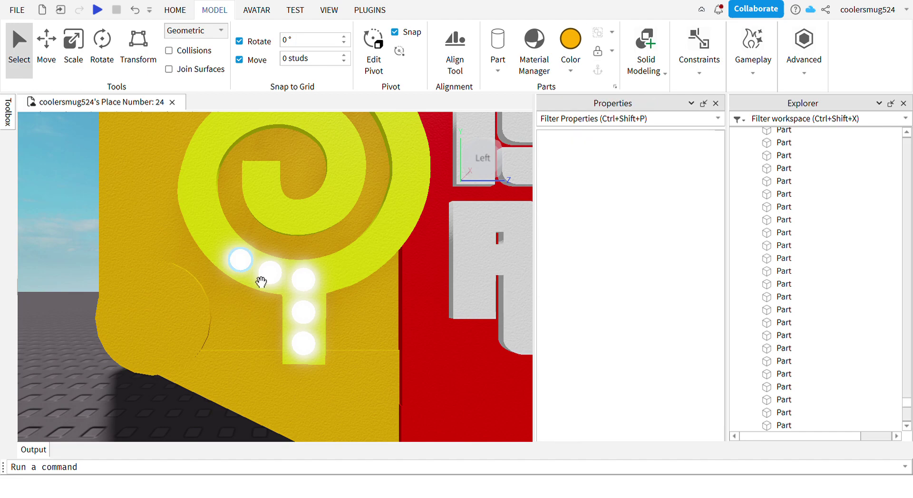
pyautogui.moveTo(242, 264); pyautogui.dragTo(212, 160)
pyautogui.hotkey('ctrl', 'd')
pyautogui.hotkey('ctrl', 'd')
pyautogui.hotkey('ctrl', 'd')
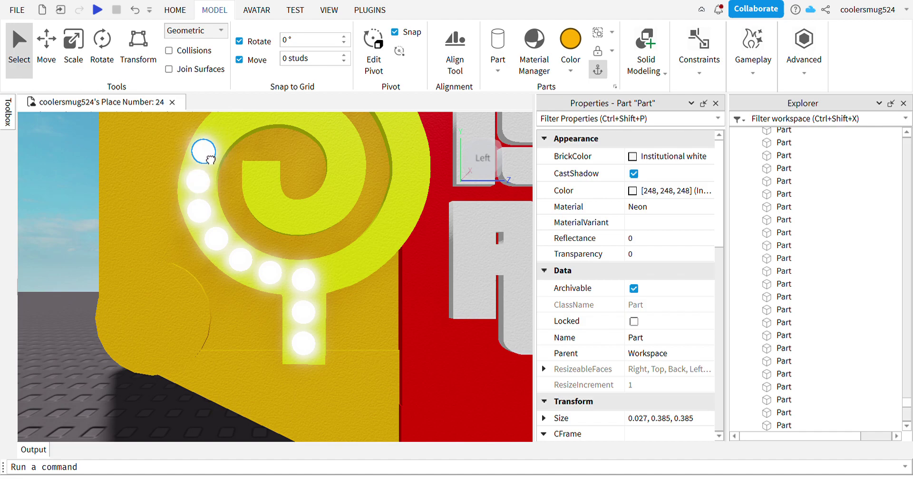
# Duplicate the last bulb repeatedly and space the copies across the top of the dollar symbol's lower curl.
pyautogui.click(160, 272)
pyautogui.press('a')
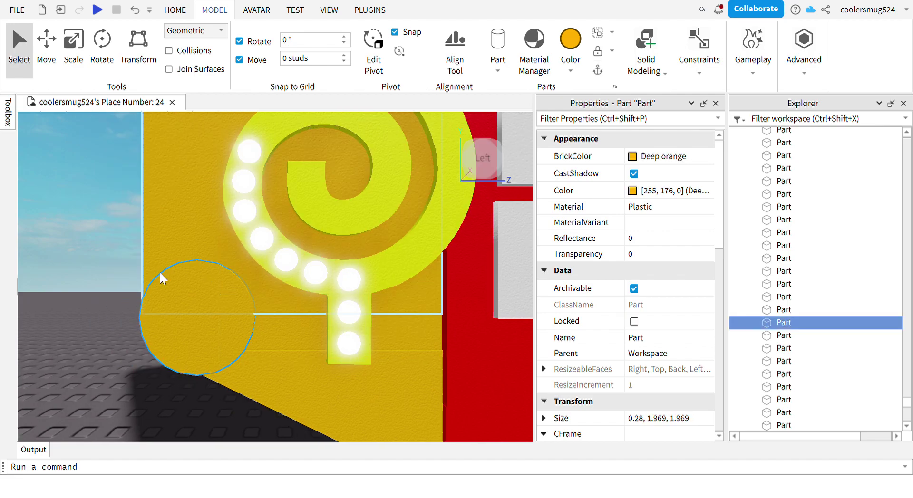
pyautogui.scroll(-2, 159, 272)
pyautogui.press('d')
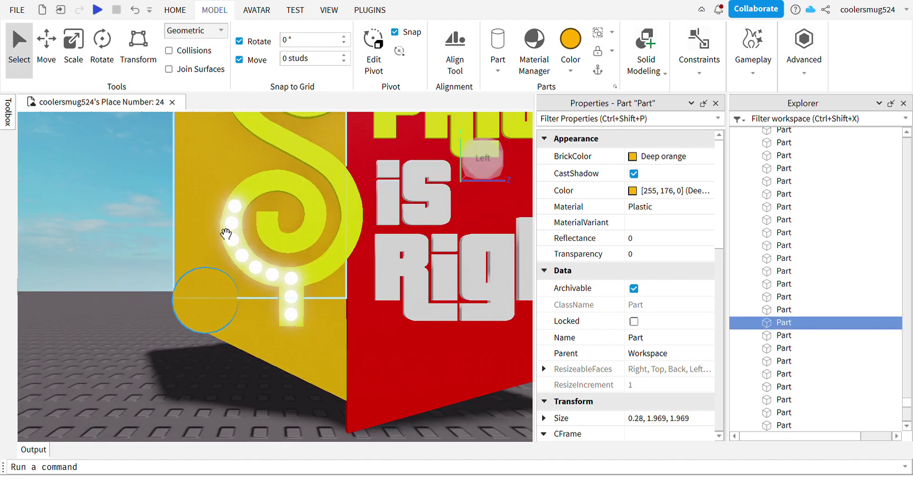
pyautogui.click(235, 207)
pyautogui.hotkey('ctrl', 'd')
pyautogui.moveTo(235, 205); pyautogui.dragTo(250, 200)
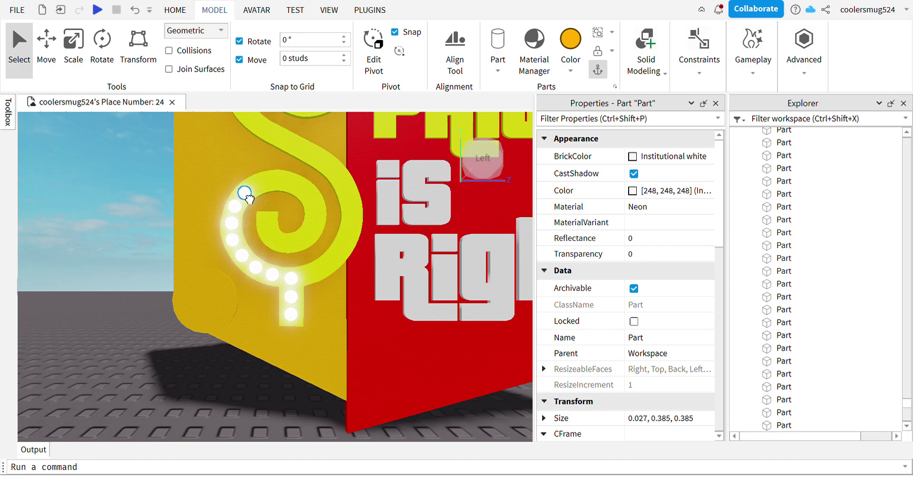
pyautogui.hotkey('ctrl', 'd')
pyautogui.moveTo(248, 201); pyautogui.dragTo(265, 192)
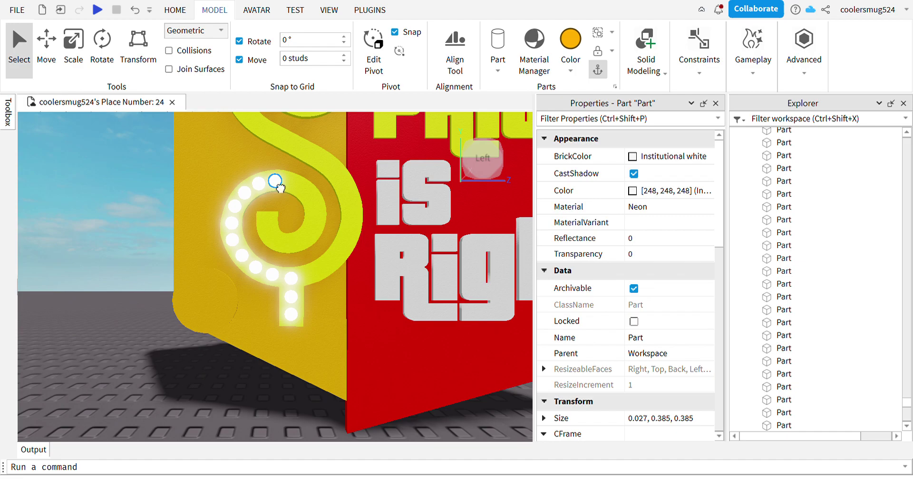
pyautogui.hotkey('ctrl', 'd')
pyautogui.moveTo(280, 188); pyautogui.dragTo(298, 190)
# Add bulb copies where the lower curl bends from its top down into the right side of the inner spiral.
pyautogui.press('d')
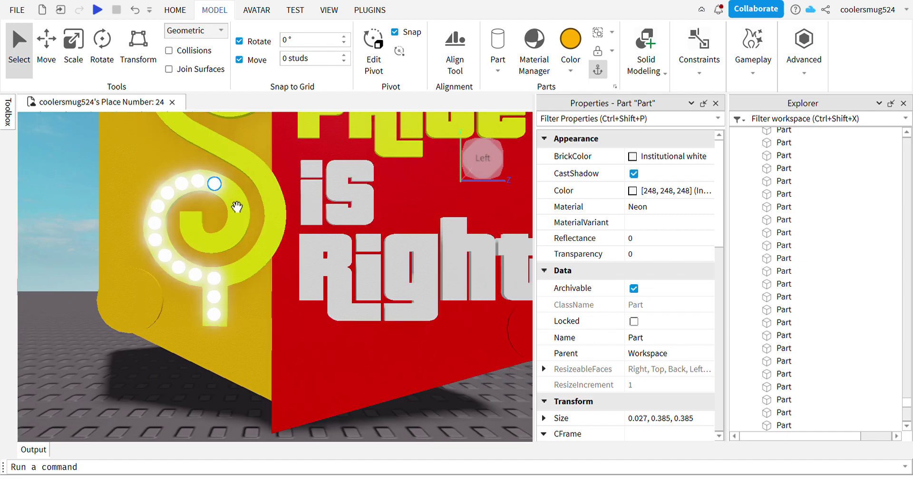
pyautogui.moveTo(251, 215); pyautogui.dragTo(229, 203)
pyautogui.hotkey('ctrl', 'd')
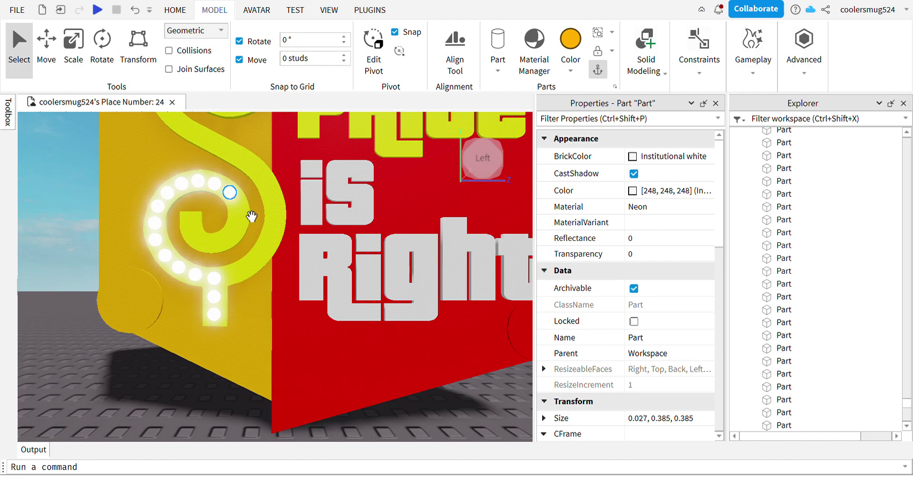
pyautogui.hotkey('ctrl', 'd')
pyautogui.moveTo(234, 201); pyautogui.dragTo(240, 218)
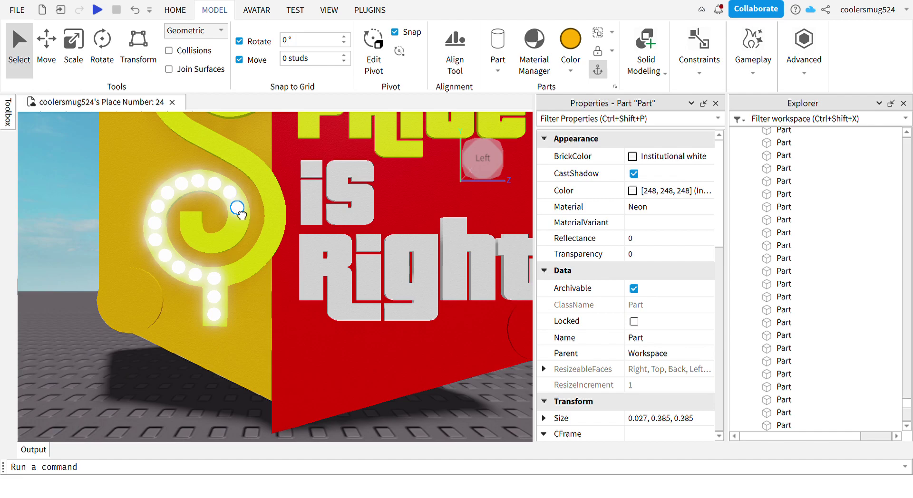
pyautogui.moveTo(259, 233); pyautogui.dragTo(180, 233, button='middle')
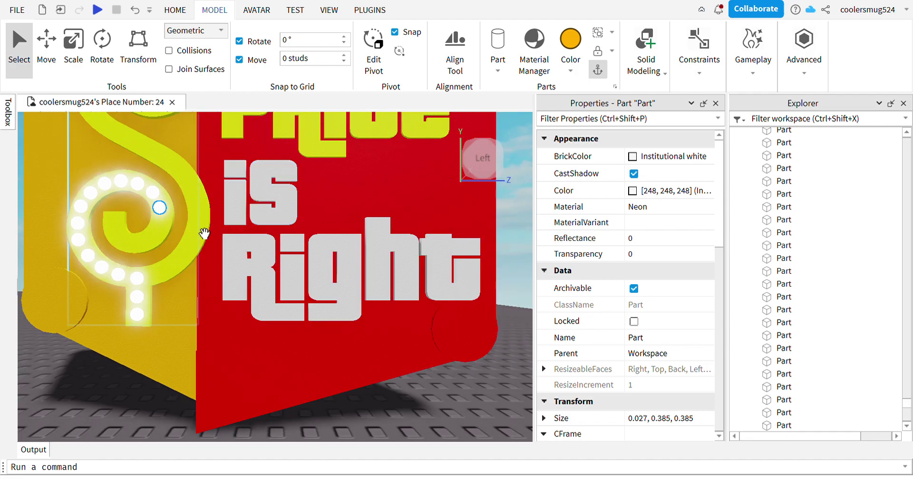
# Carry the bulb row down and around the inner spiral to the inner tip of the lower curl.
pyautogui.press('f')
pyautogui.moveTo(291, 276); pyautogui.dragTo(273, 353)
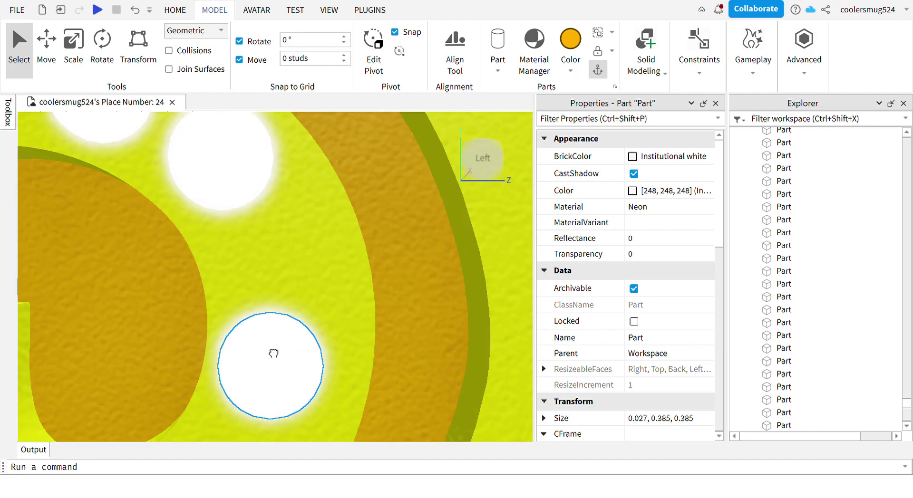
pyautogui.hotkey('ctrl', 'z')
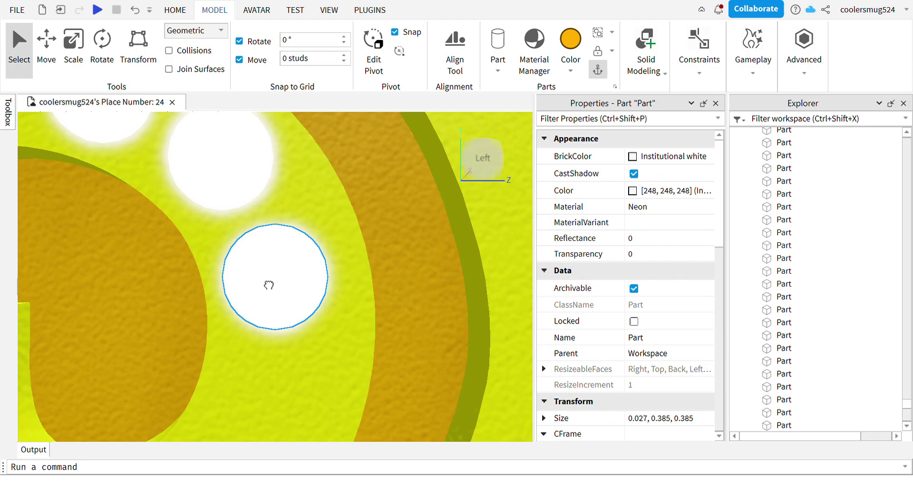
pyautogui.scroll(-5, 280, 295)
pyautogui.moveTo(283, 299); pyautogui.dragTo(203, 377)
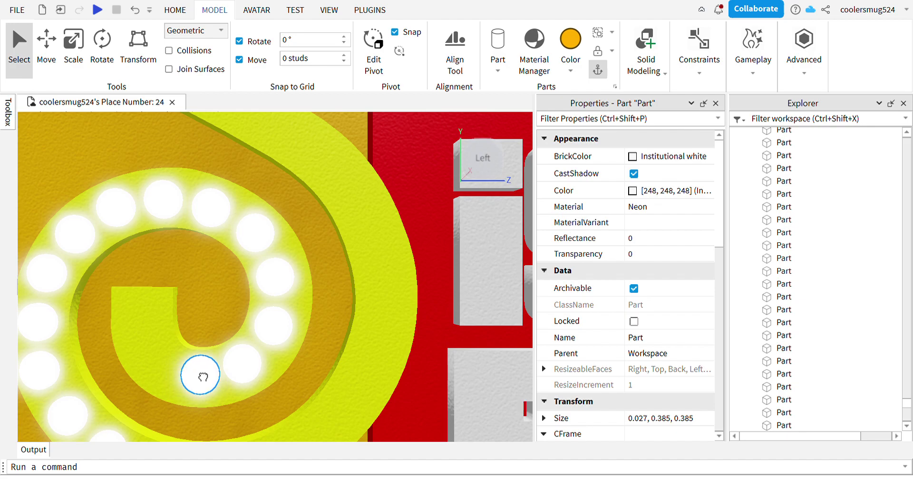
pyautogui.moveTo(218, 395); pyautogui.dragTo(139, 311)
pyautogui.scroll(-5, 143, 306)
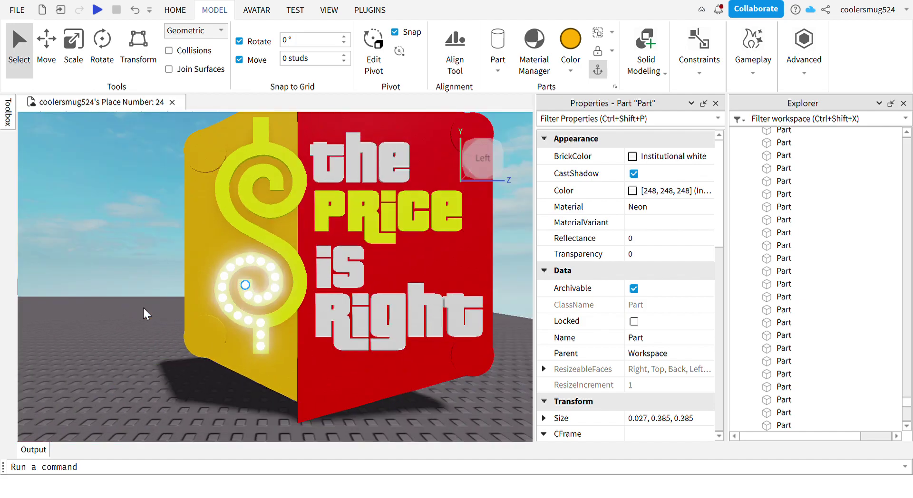
# Examine the sign and the bulb-lined lower curl of the dollar symbol from different distances.
pyautogui.click(143, 307)
pyautogui.scroll(3, 158, 303)
pyautogui.scroll(-5, 135, 282)
pyautogui.scroll(2, 135, 281)
pyautogui.scroll(-3, 136, 281)
pyautogui.scroll(1, 136, 282)
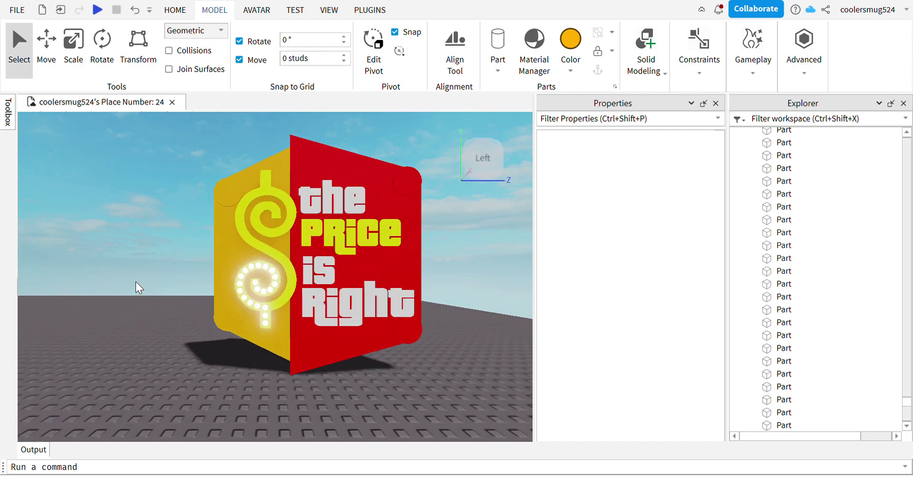
pyautogui.moveTo(248, 319); pyautogui.dragTo(278, 261)
pyautogui.click(268, 367)
pyautogui.scroll(3, 286, 382)
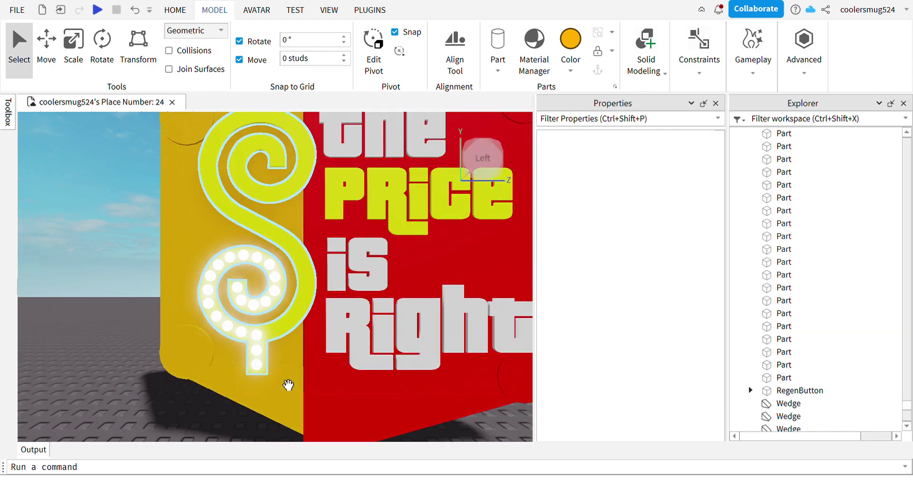
# Duplicate the topmost stem bulb and place two copies to its right along the curl's lower edge.
pyautogui.click(283, 359)
pyautogui.scroll(2, 266, 345)
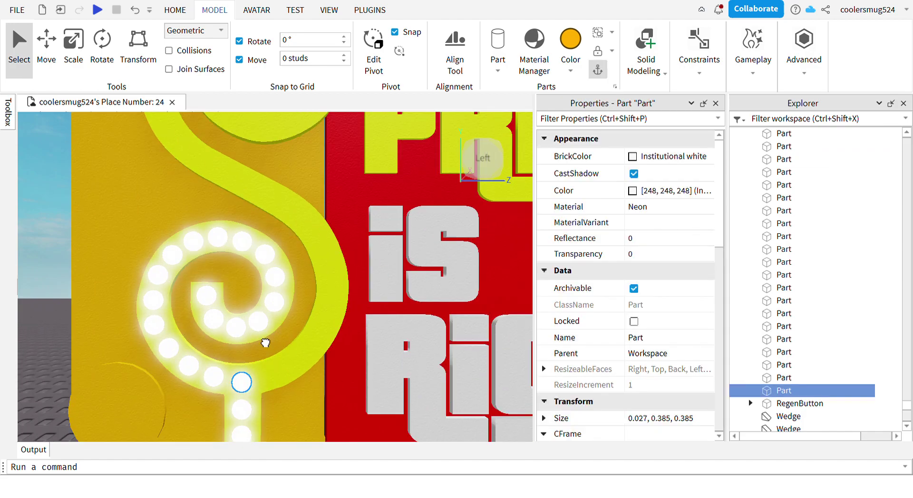
pyautogui.moveTo(278, 379); pyautogui.dragTo(301, 372)
pyautogui.hotkey('ctrl', 'd')
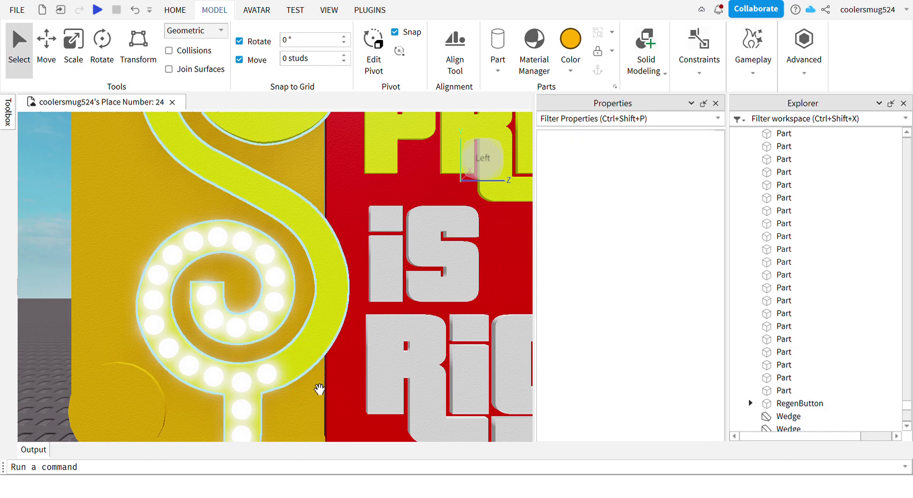
pyautogui.hotkey('ctrl', 'd')
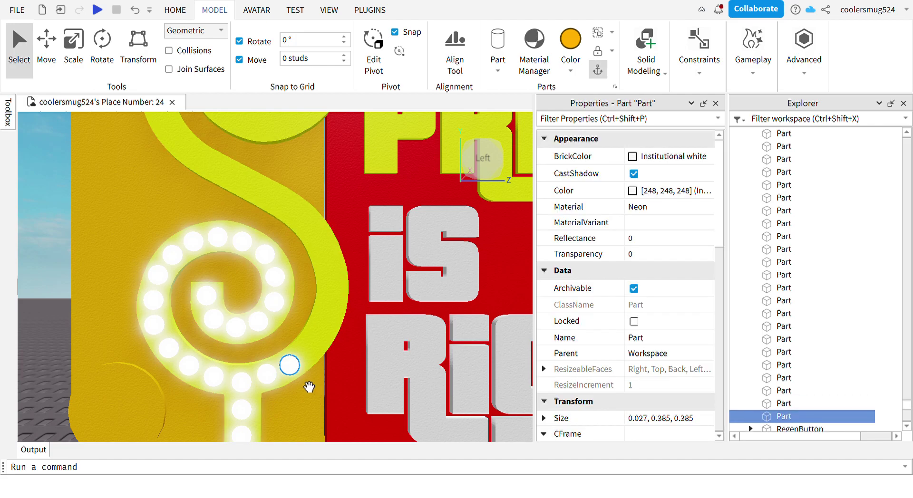
# Extend the row with more bulb copies around the lower right bend of the curl.
pyautogui.moveTo(291, 365); pyautogui.dragTo(329, 338)
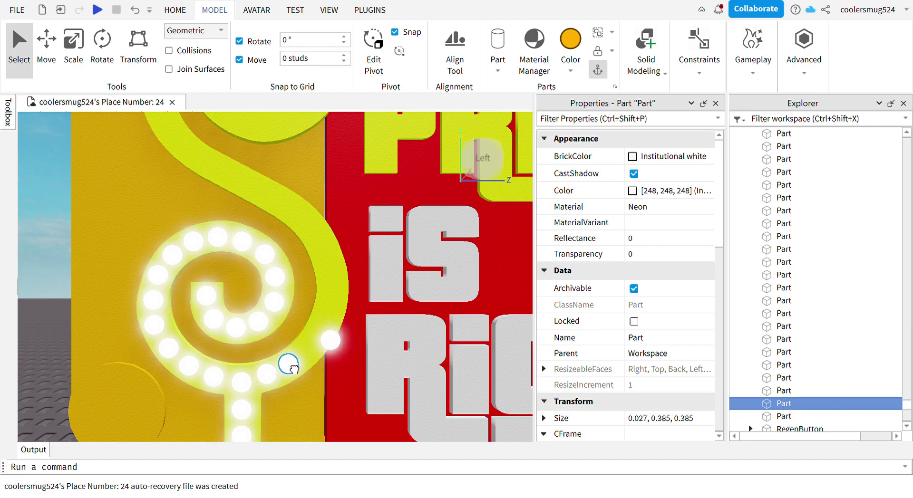
pyautogui.moveTo(330, 340)
pyautogui.mouseDown()
pyautogui.moveTo(299, 352)
pyautogui.moveTo(313, 355)
pyautogui.moveTo(306, 357)
pyautogui.moveTo(329, 323)
pyautogui.mouseUp()
pyautogui.hotkey('ctrl', 'd')
pyautogui.scroll(3, 333, 366)
pyautogui.scroll(-2, 333, 367)
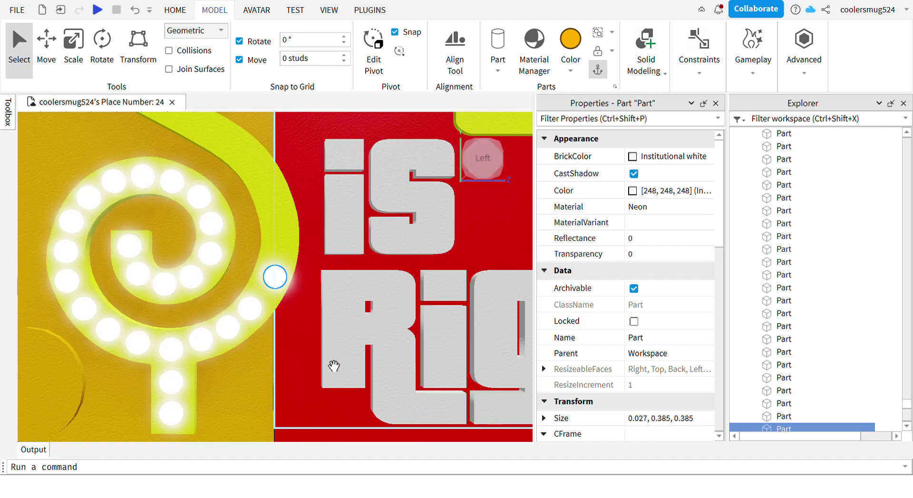
# Adjust the bulb at the lower right bend and continue the row with duplicates up the curl's outer right side.
pyautogui.click(261, 323)
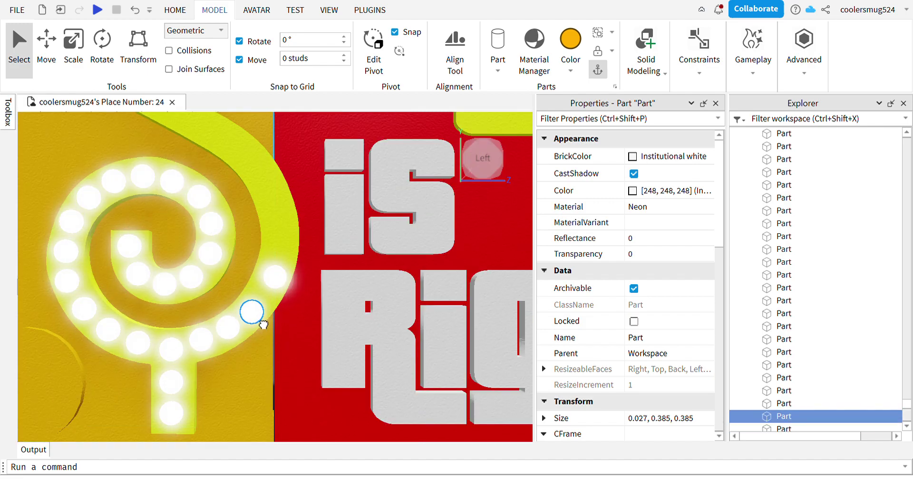
pyautogui.hotkey('ctrl', 'd')
pyautogui.moveTo(251, 312); pyautogui.dragTo(280, 268)
pyautogui.hotkey('ctrl', 'd')
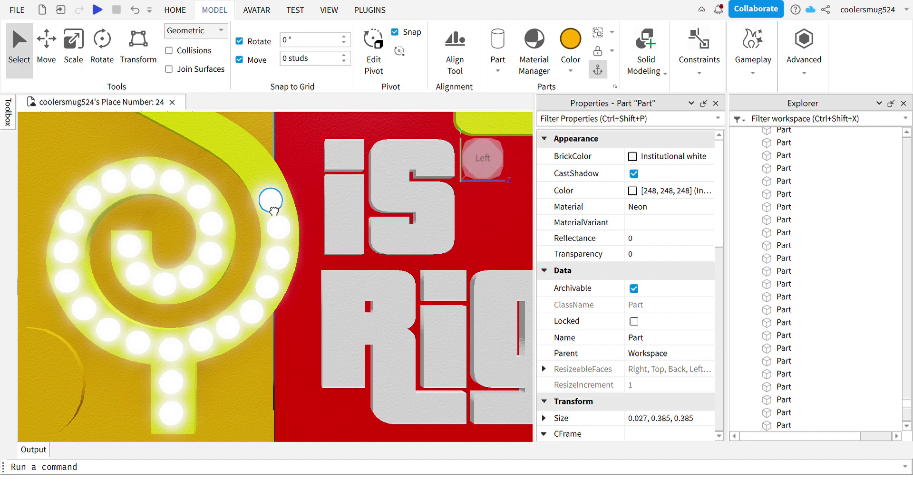
pyautogui.click(273, 210)
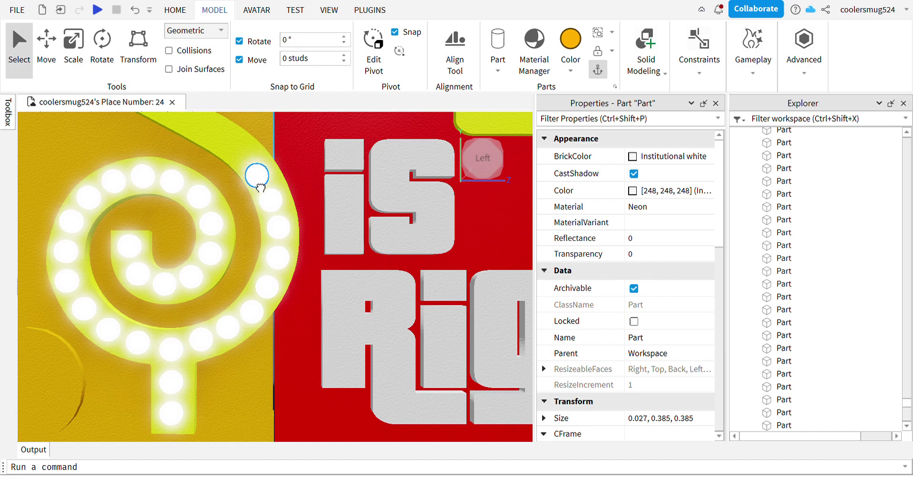
# Extend the bulb row with duplicates from the lower curl's upper right side along the dollar symbol's diagonal stroke.
pyautogui.scroll(-5, 278, 204)
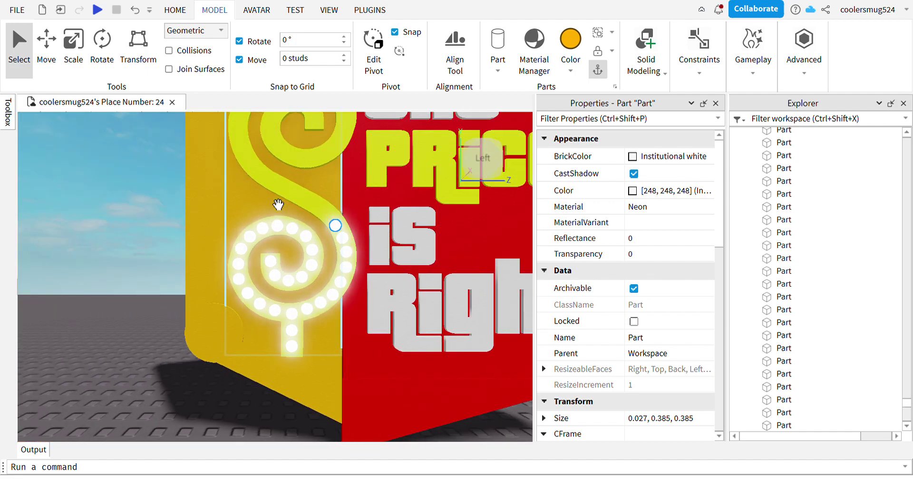
pyautogui.click(335, 226)
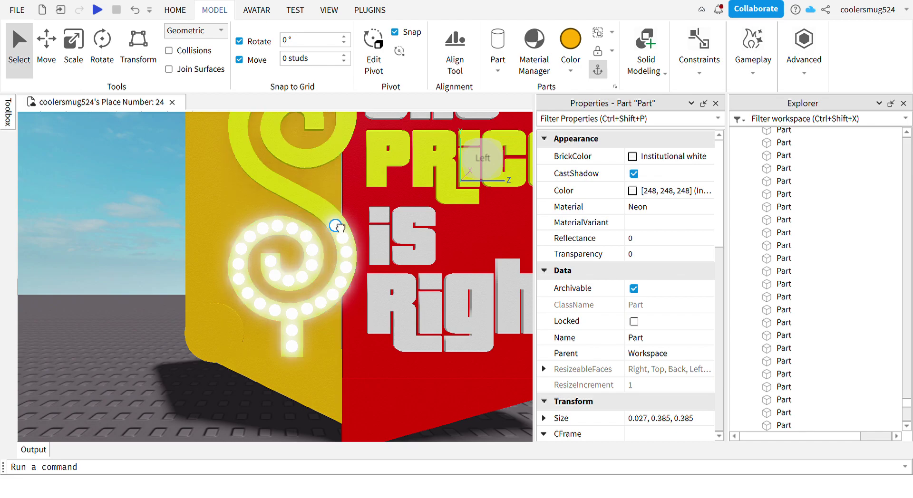
pyautogui.scroll(8, 347, 235)
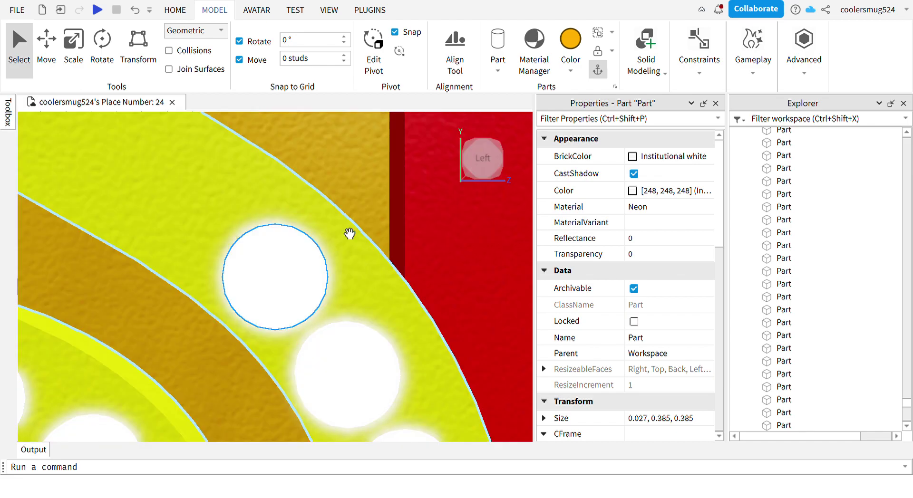
pyautogui.click(354, 375)
pyautogui.moveTo(355, 374); pyautogui.dragTo(172, 198)
pyautogui.scroll(-5, 189, 213)
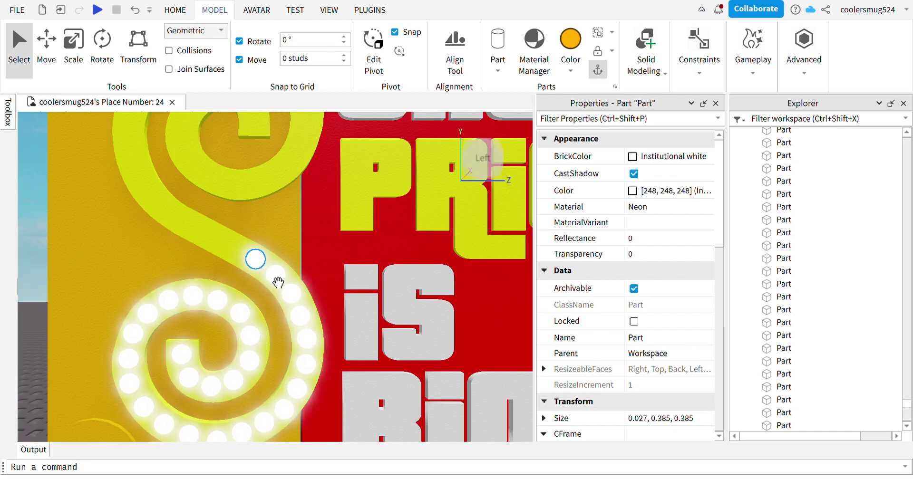
pyautogui.moveTo(260, 264); pyautogui.dragTo(173, 218)
pyautogui.press('f')
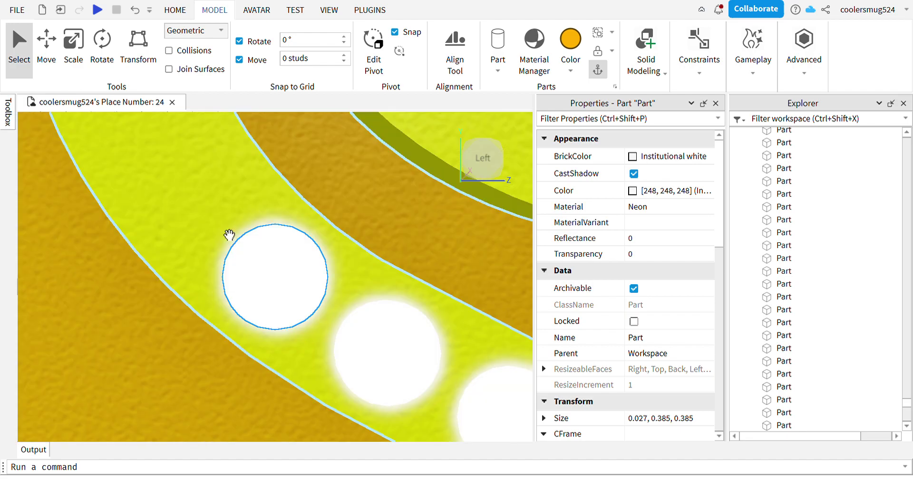
# Continue the row with bulb duplicates up the outer left side of the upper curl.
pyautogui.scroll(-5, 229, 235)
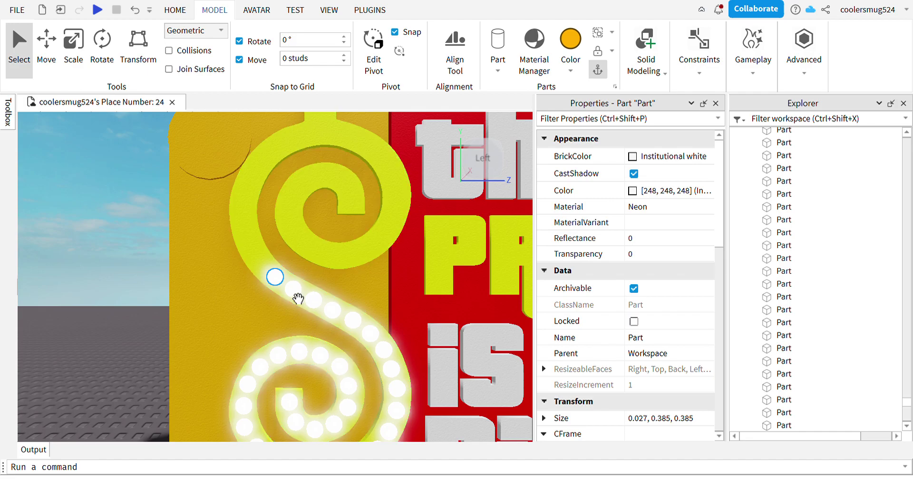
pyautogui.moveTo(278, 282); pyautogui.dragTo(272, 167)
pyautogui.hotkey('ctrl', 'd')
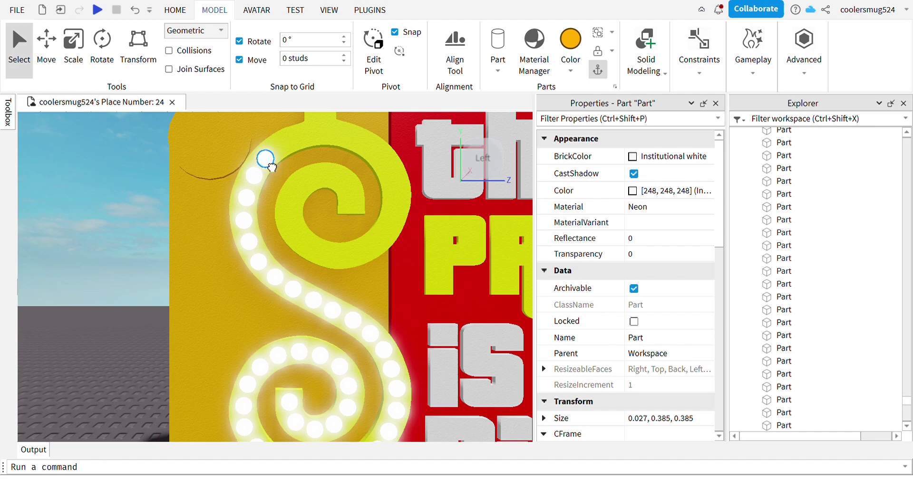
pyautogui.click(179, 195)
pyautogui.scroll(-1, 179, 195)
pyautogui.scroll(1, 179, 196)
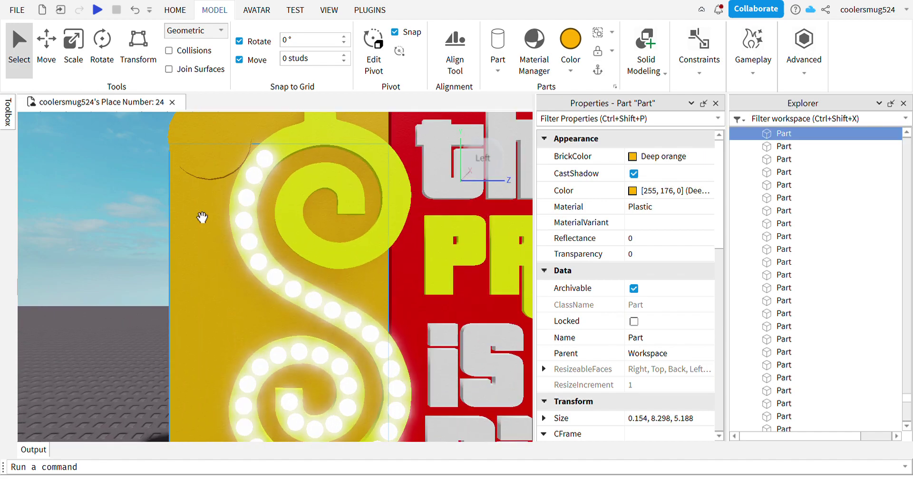
# Add bulb duplicates over the top of the upper curl as far as the base of the upper stem.
pyautogui.click(244, 197)
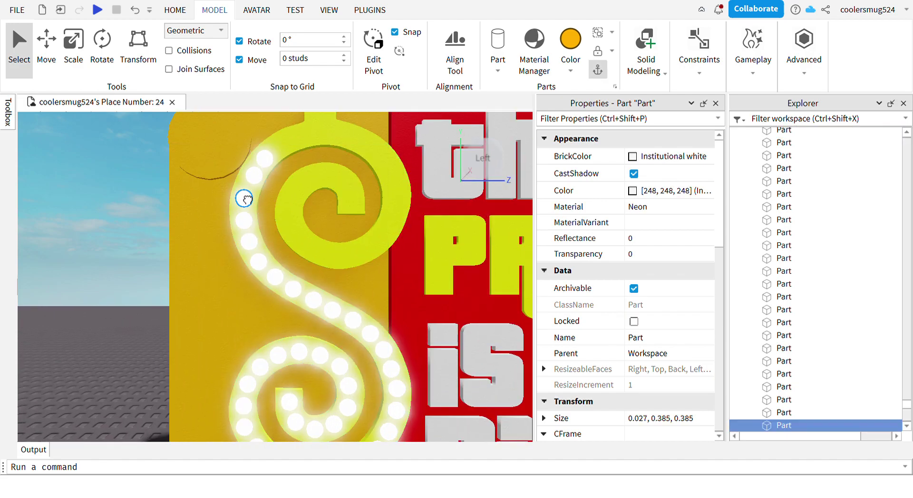
pyautogui.moveTo(256, 183); pyautogui.dragTo(305, 147)
pyautogui.hotkey('ctrl', 'd')
pyautogui.hotkey('ctrl', 'd')
pyautogui.hotkey('ctrl', 'd')
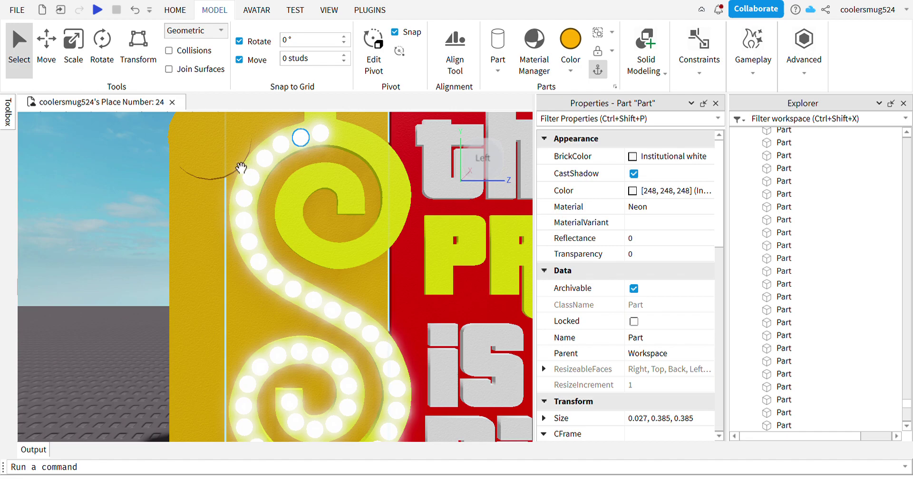
# Duplicate the bulb at the upper stem's base and place two copies vertically above it on the stem.
pyautogui.click(212, 177)
pyautogui.press('d')
pyautogui.press('a')
pyautogui.scroll(-1, 212, 177)
pyautogui.click(310, 164)
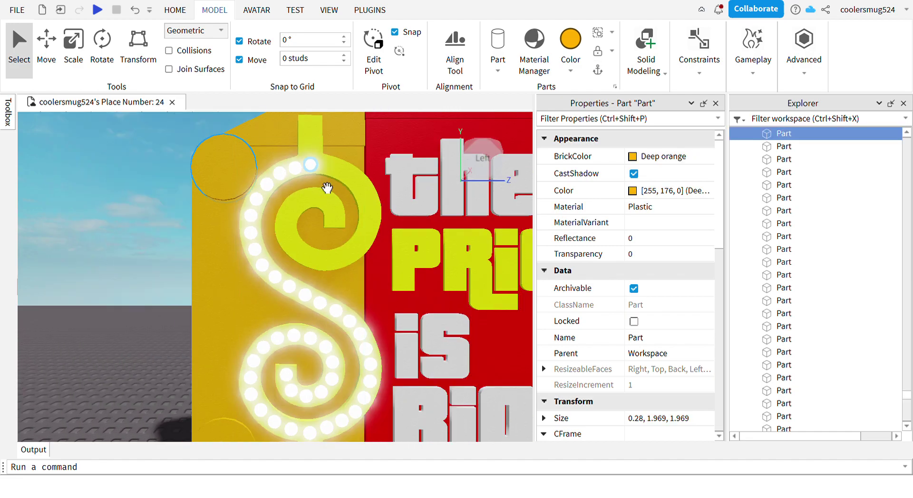
pyautogui.click(46, 41)
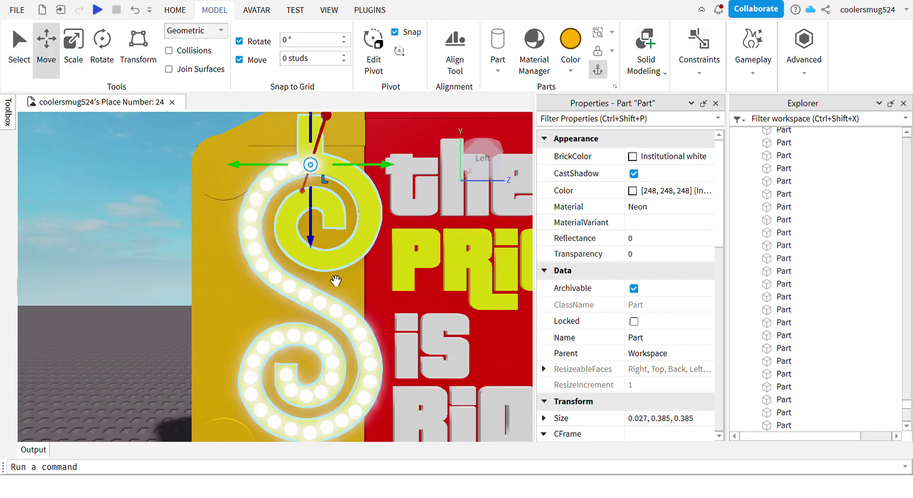
pyautogui.moveTo(310, 241); pyautogui.dragTo(316, 210)
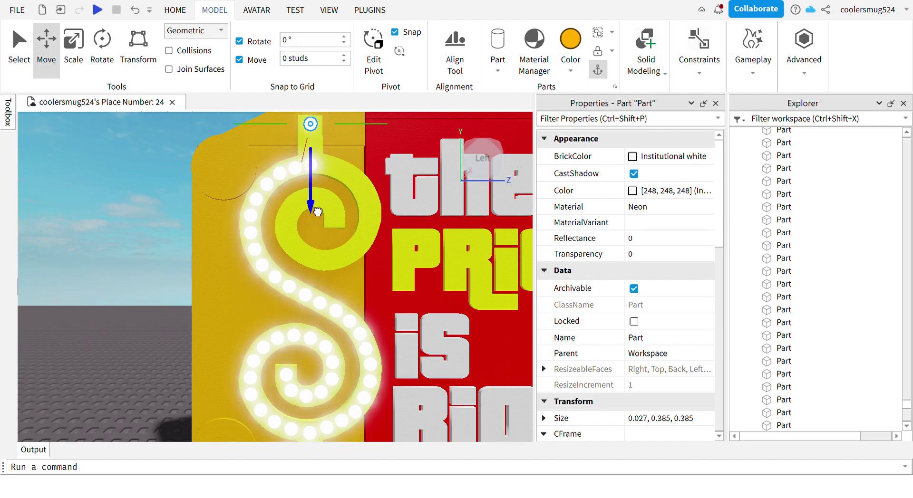
pyautogui.scroll(-5, 333, 226)
pyautogui.scroll(2, 335, 229)
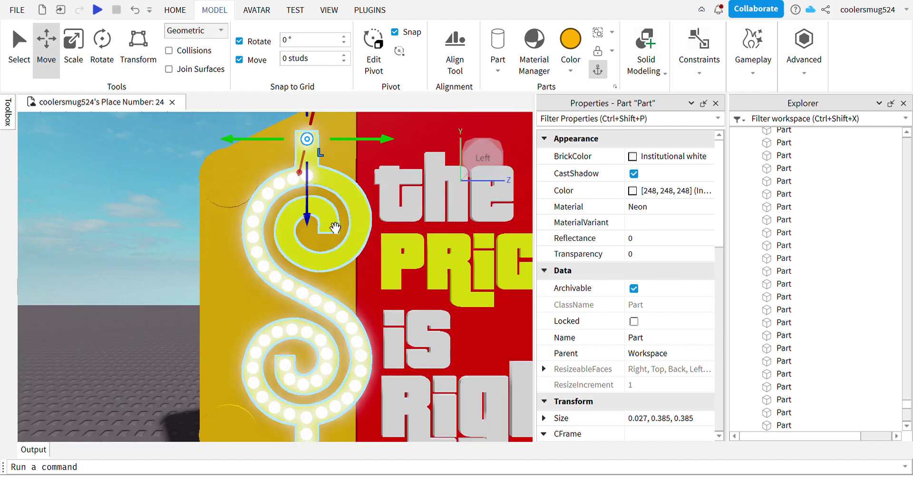
pyautogui.moveTo(307, 223); pyautogui.dragTo(306, 241)
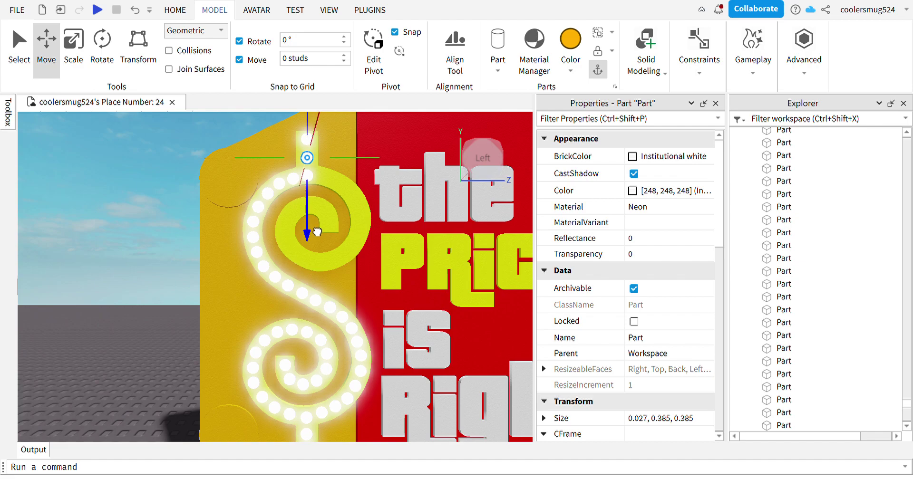
# Nudge the topmost bulb on the upper stem slightly down to even out the spacing.
pyautogui.click(235, 231)
pyautogui.click(309, 172)
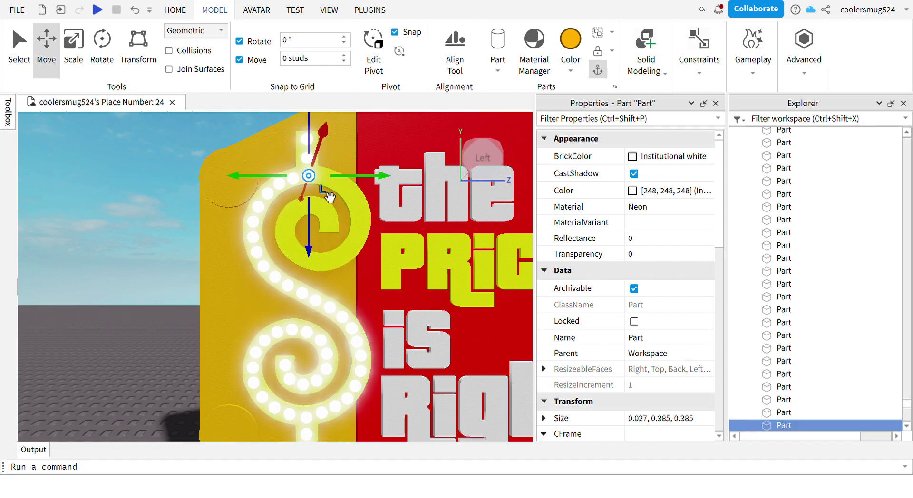
pyautogui.click(306, 157)
pyautogui.click(306, 139)
pyautogui.scroll(-3, 327, 165)
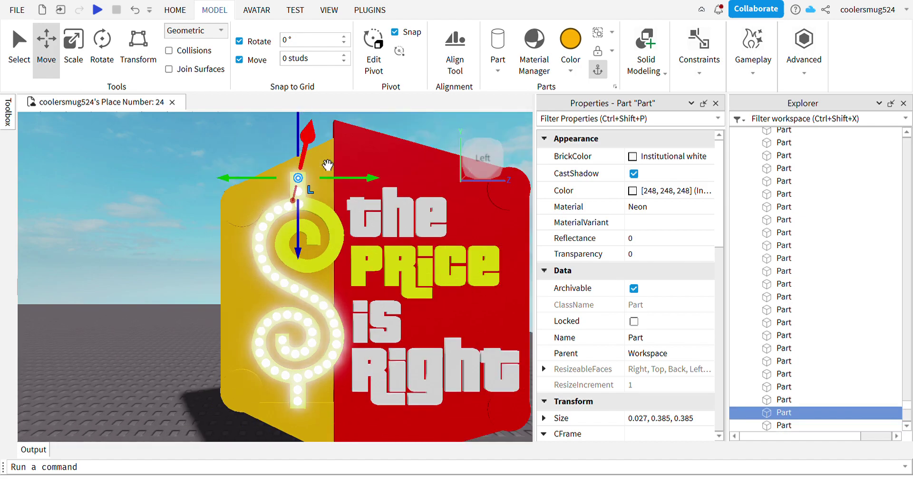
pyautogui.scroll(2, 328, 165)
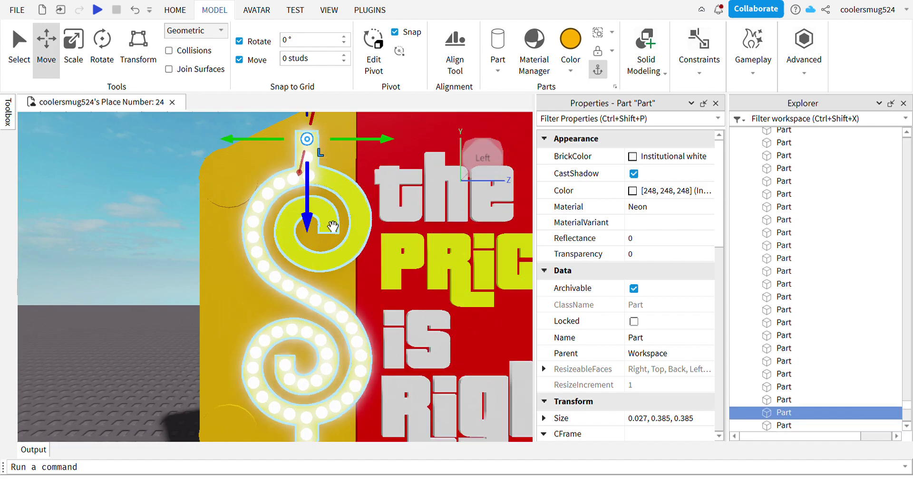
pyautogui.moveTo(315, 210); pyautogui.dragTo(315, 211)
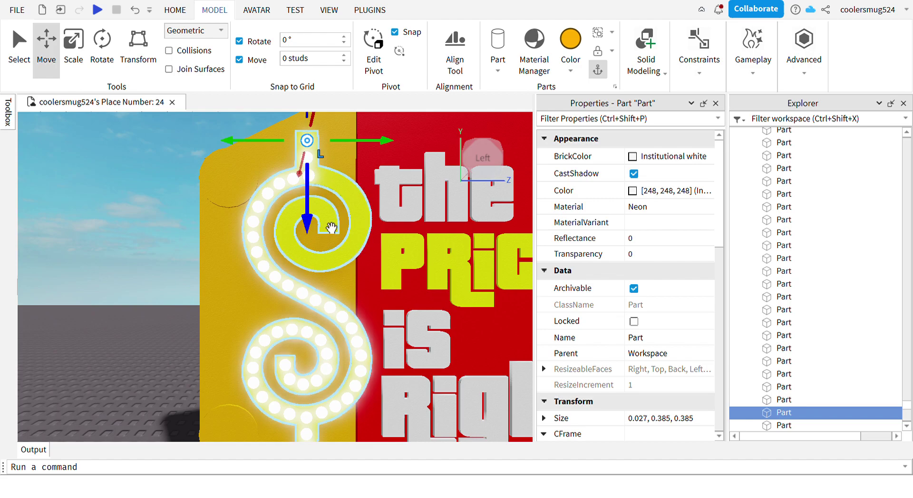
pyautogui.click(203, 195)
pyautogui.click(307, 158)
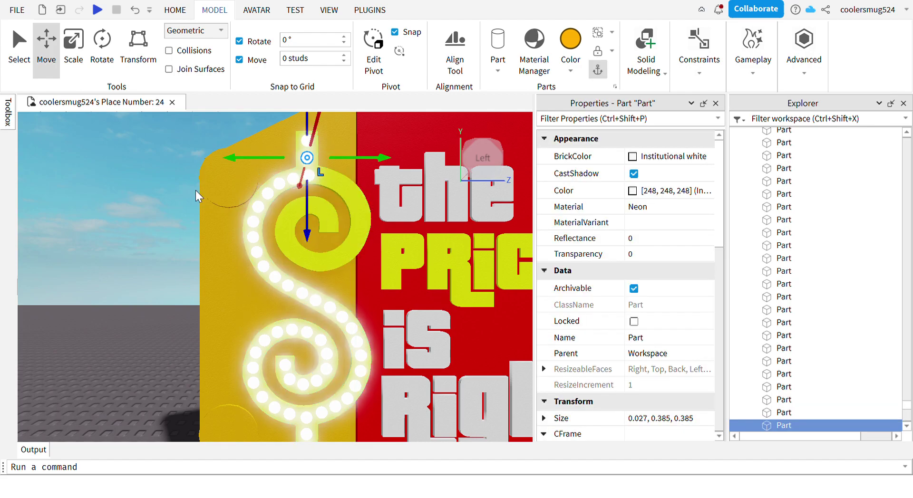
pyautogui.click(196, 190)
# Duplicate the bulb at the upper stem's base and place copies to its right along the upper curl's top edge.
pyautogui.scroll(-3, 195, 190)
pyautogui.press('w')
pyautogui.press('d')
pyautogui.scroll(3, 218, 212)
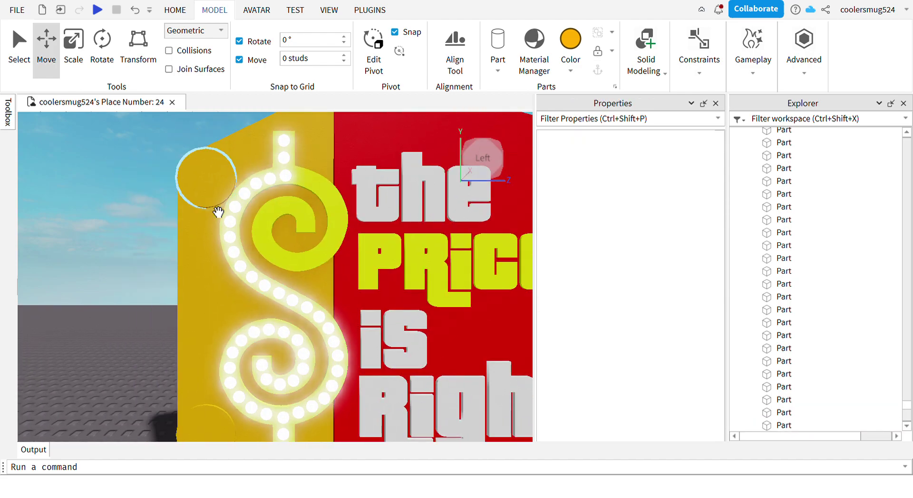
pyautogui.click(303, 197)
pyautogui.hotkey('ctrl', 'd')
pyautogui.moveTo(287, 180)
pyautogui.mouseDown()
pyautogui.moveTo(319, 187)
pyautogui.moveTo(349, 219)
pyautogui.mouseUp()
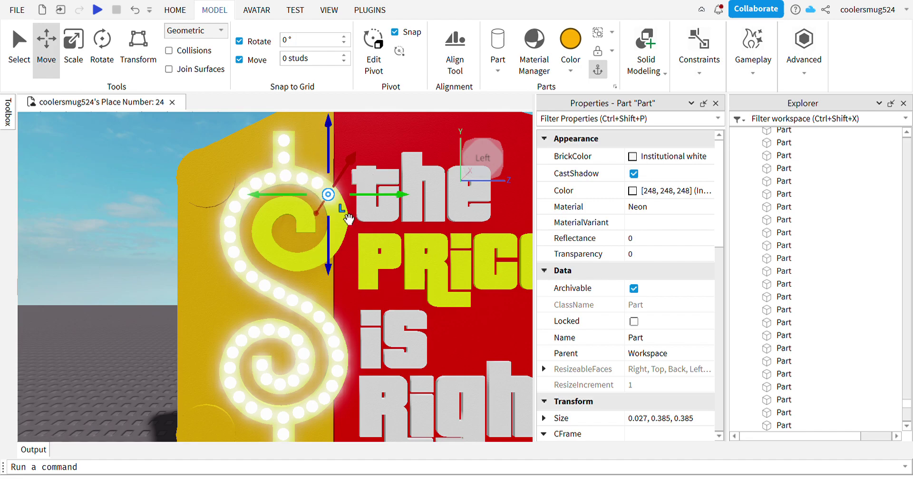
# Shift the first bulb right of the upper stem toward the stem, aligning it with the curl's arc.
pyautogui.press('f')
pyautogui.moveTo(197, 188); pyautogui.dragTo(192, 188)
pyautogui.press('s')
pyautogui.press('a')
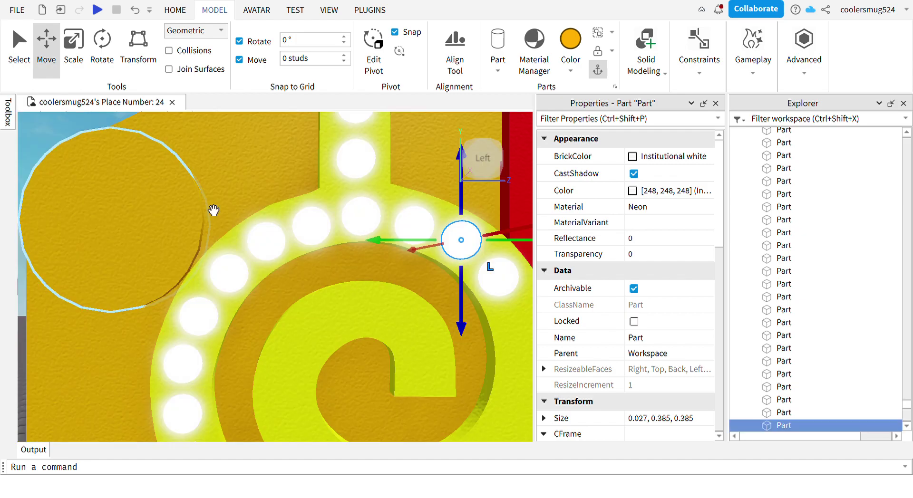
pyautogui.scroll(-3, 214, 211)
pyautogui.scroll(2, 212, 208)
pyautogui.moveTo(354, 245); pyautogui.dragTo(326, 233)
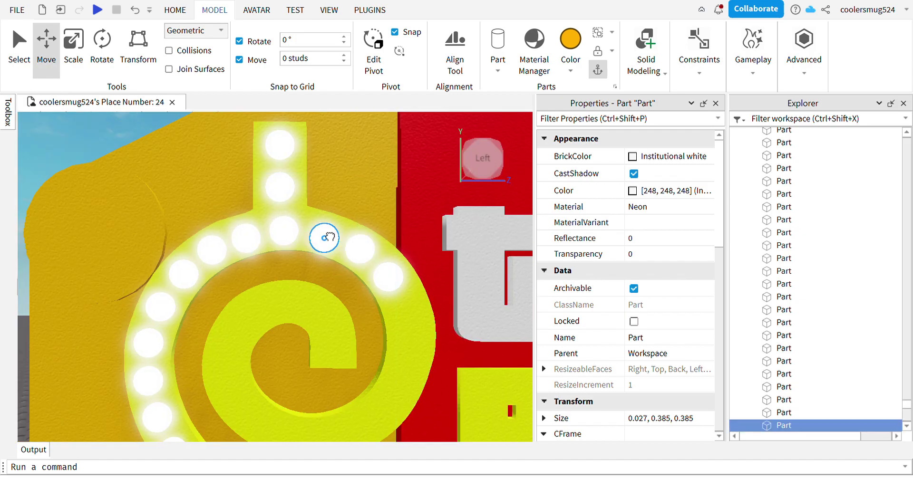
# Continue the row with bulb duplicates down the upper curl's outer right side and around to its bottom.
pyautogui.click(399, 290)
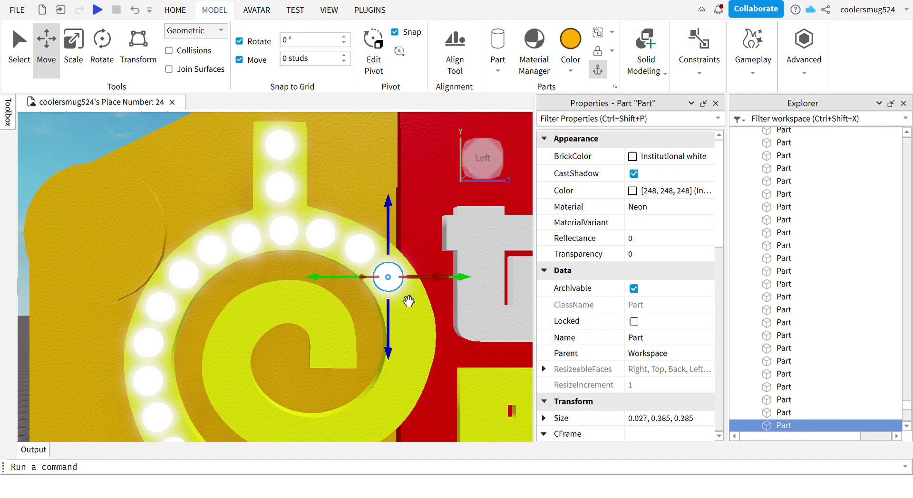
pyautogui.moveTo(409, 301); pyautogui.dragTo(314, 433)
pyautogui.hotkey('ctrl', 'd')
pyautogui.hotkey('ctrl', 'd')
pyautogui.hotkey('ctrl', 'd')
pyautogui.hotkey('ctrl', 'd')
pyautogui.hotkey('ctrl', 'd')
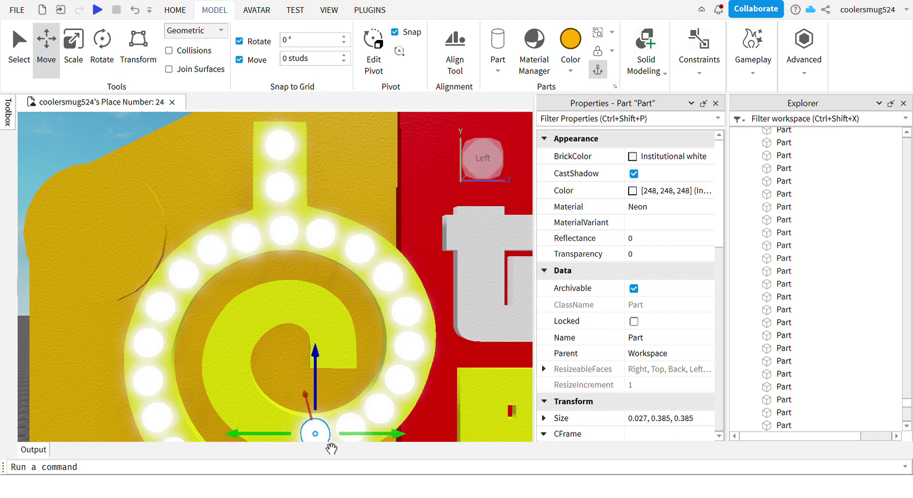
# Move the bulb at the bottom of the upper curl slightly down to follow the curve.
pyautogui.scroll(-3, 331, 449)
pyautogui.scroll(2, 332, 449)
pyautogui.moveTo(313, 349); pyautogui.dragTo(314, 351)
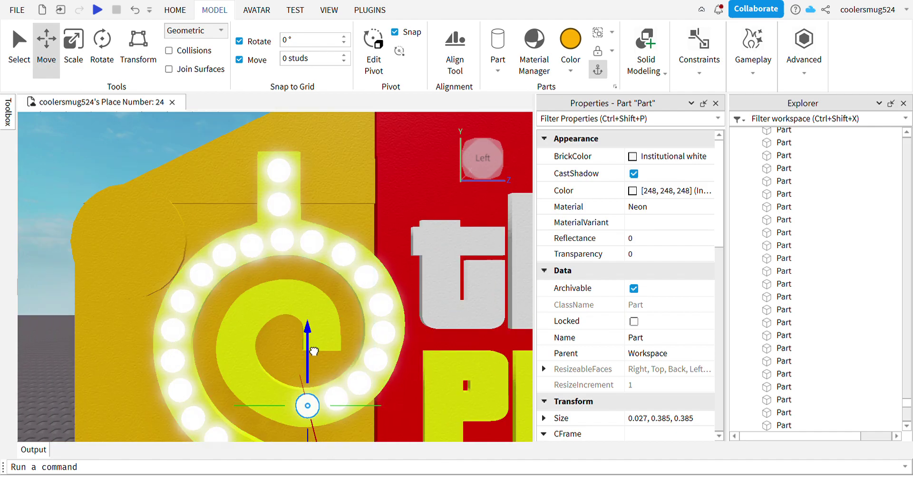
pyautogui.click(312, 355)
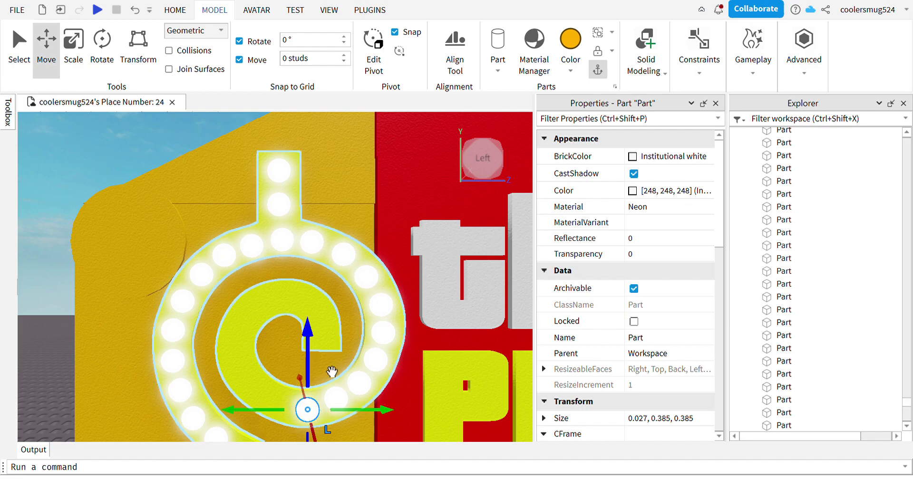
# Place bulb duplicates around the upper curl's inner spiral, from its bottom up the left side to the inner end.
pyautogui.hotkey('ctrl', 'd')
pyautogui.moveTo(309, 410); pyautogui.dragTo(279, 399)
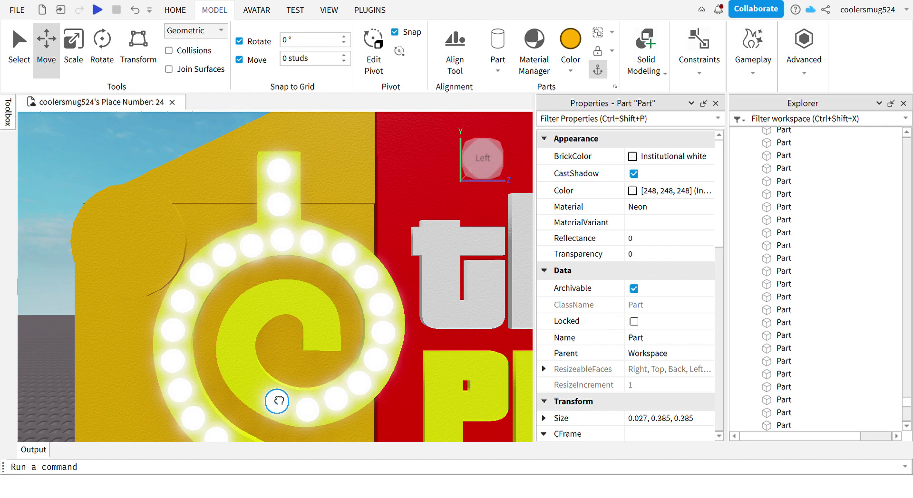
pyautogui.click(278, 401)
pyautogui.moveTo(278, 402); pyautogui.dragTo(254, 381)
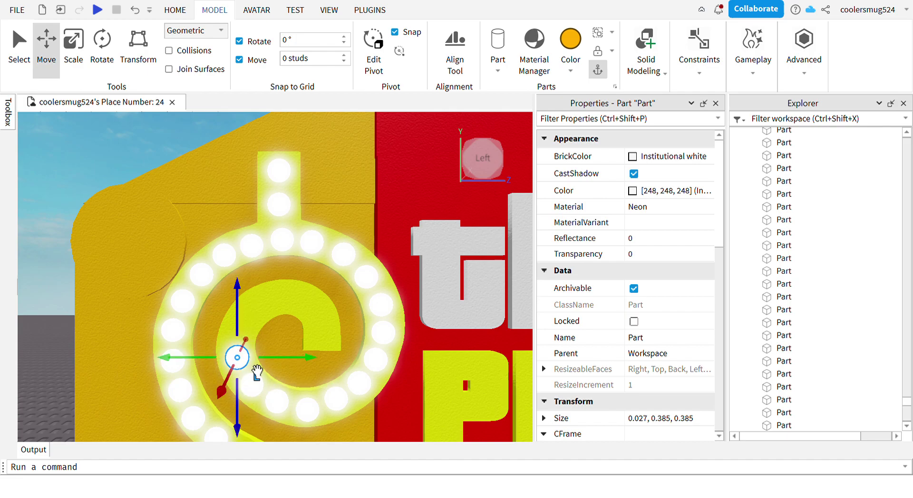
pyautogui.moveTo(238, 360); pyautogui.dragTo(240, 331)
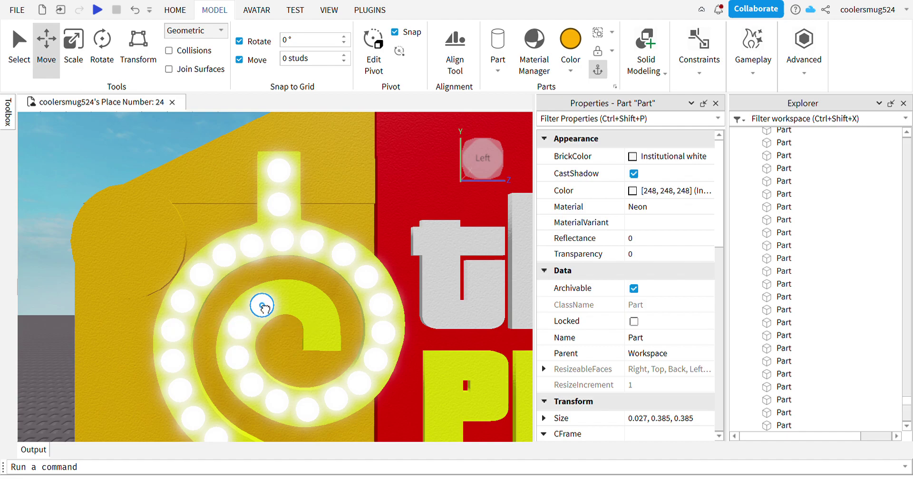
pyautogui.moveTo(259, 308); pyautogui.dragTo(318, 310)
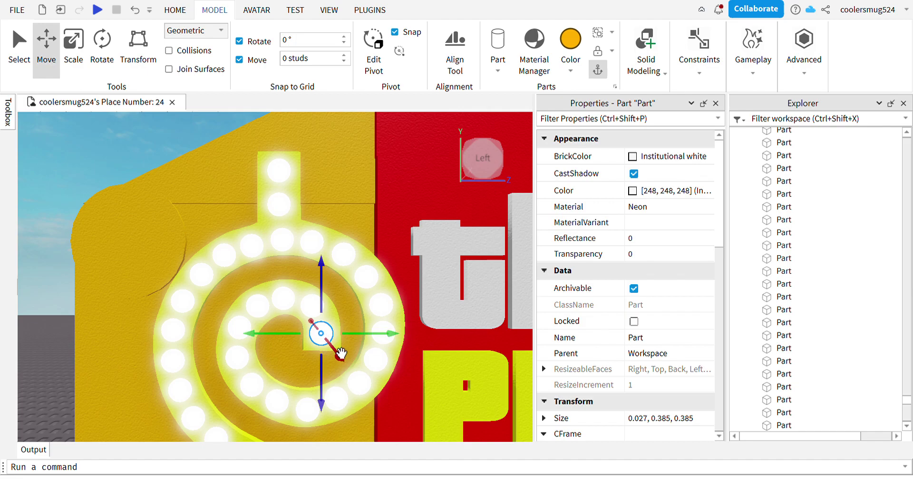
# Examine the bulb-lined dollar symbol from near and far and select the bulb at the upper spiral's inner end.
pyautogui.click(107, 142)
pyautogui.scroll(-8, 106, 142)
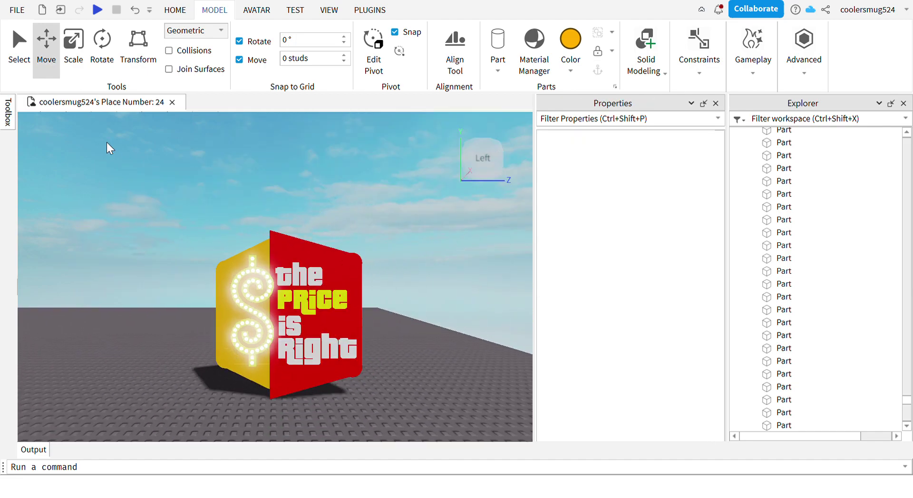
pyautogui.click(281, 312)
pyautogui.scroll(8, 361, 330)
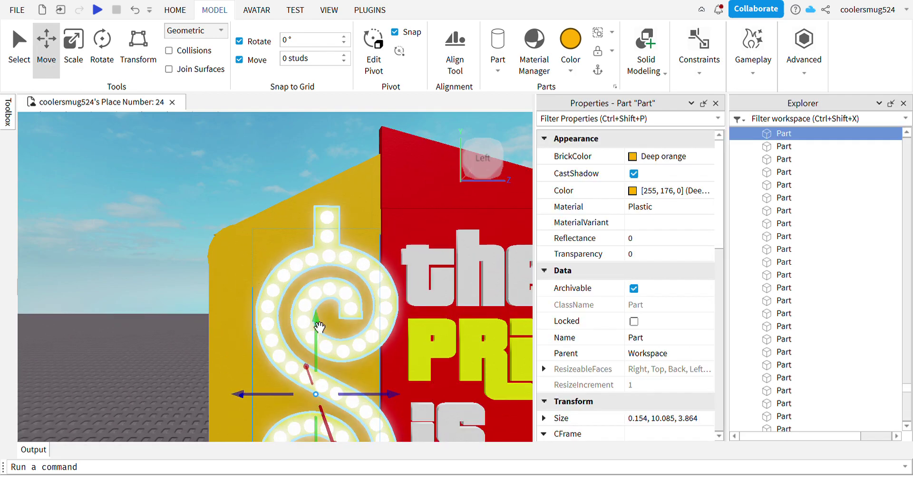
pyautogui.click(352, 310)
pyautogui.scroll(-8, 373, 330)
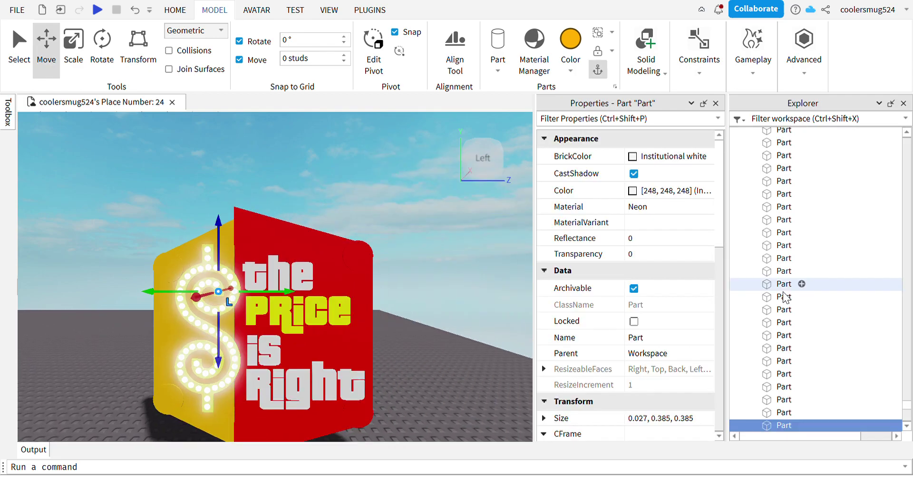
# Select all the bulbs along the dollar symbol and recolour them Daisy orange.
pyautogui.scroll(-3, 792, 300)
pyautogui.moveTo(822, 313); pyautogui.dragTo(849, 336)
pyautogui.moveTo(281, 328); pyautogui.dragTo(184, 355)
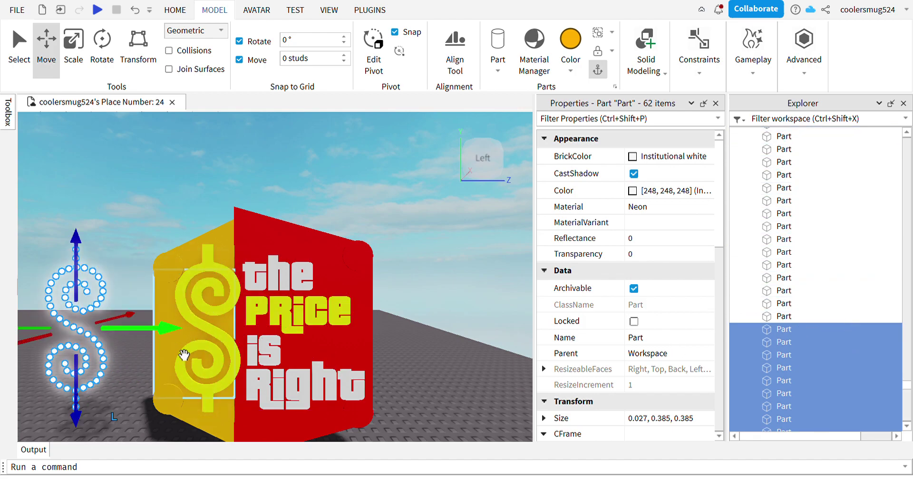
pyautogui.hotkey('ctrl', 'z')
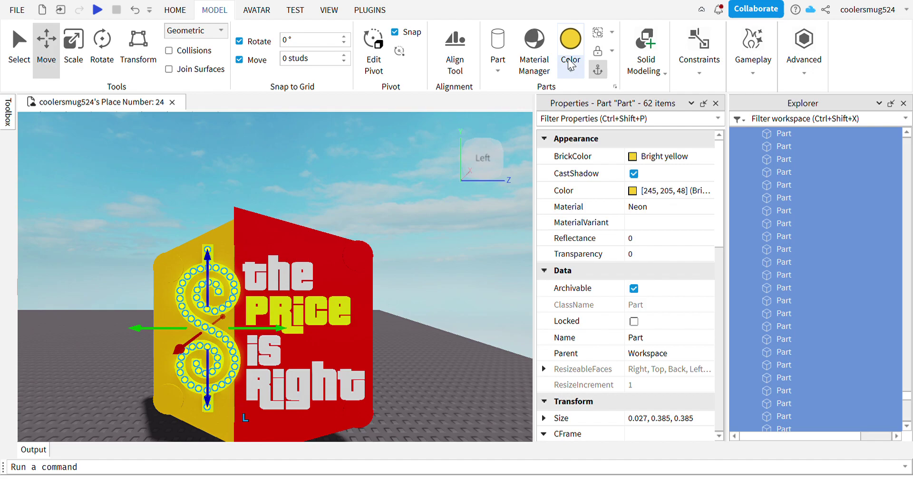
pyautogui.click(636, 221)
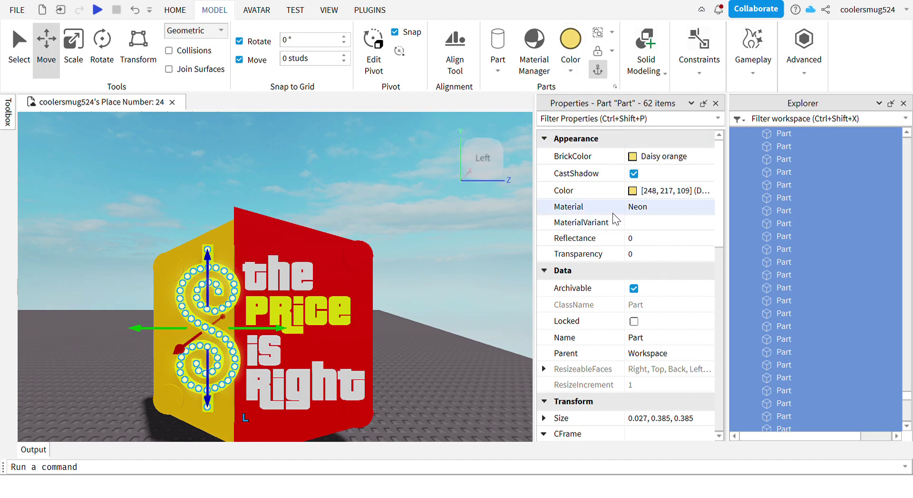
pyautogui.click(326, 219)
pyautogui.press('s')
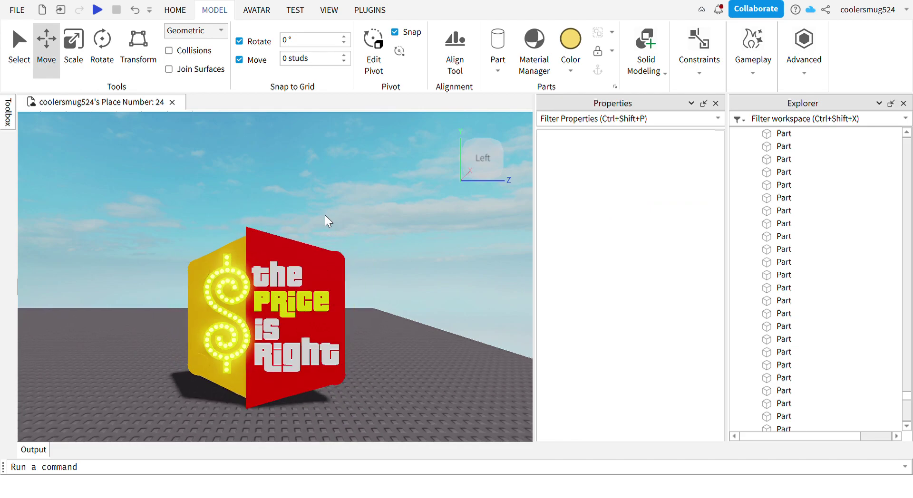
pyautogui.press('w')
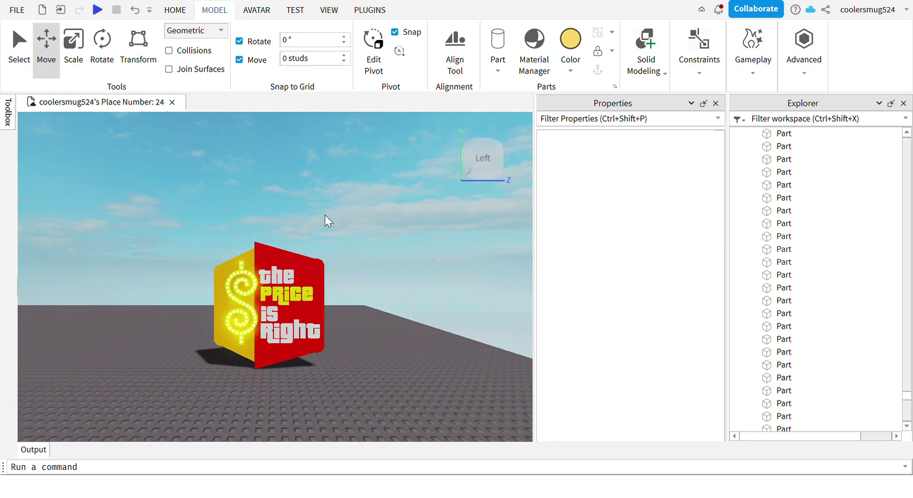
# Group the complete logo sign together with its bulbs into one model.
pyautogui.press('s')
pyautogui.press('d')
pyautogui.press('a')
pyautogui.press('w')
pyautogui.moveTo(389, 374); pyautogui.dragTo(153, 183)
pyautogui.hotkey('ctrl', 'g')
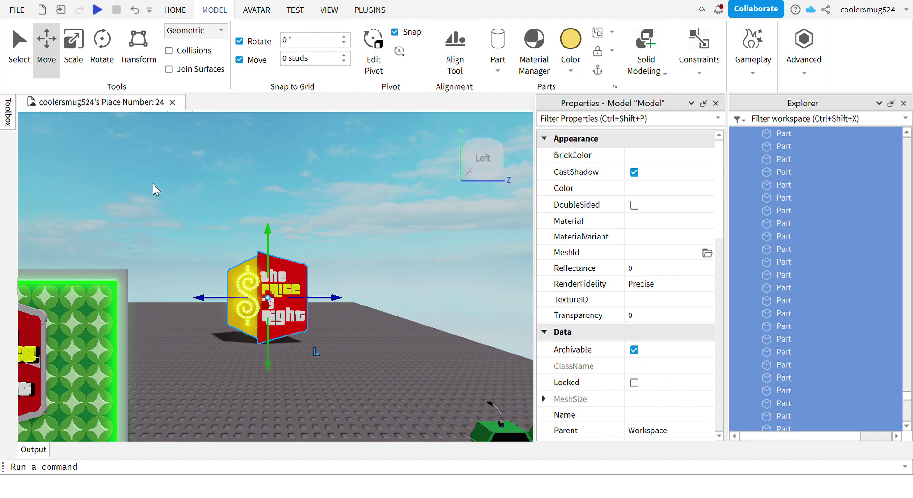
pyautogui.click(404, 264)
pyautogui.press('s')
# Try placing the bulb-lit sign model on the curtain wall beside the audience seats.
pyautogui.click(286, 309)
pyautogui.press('s')
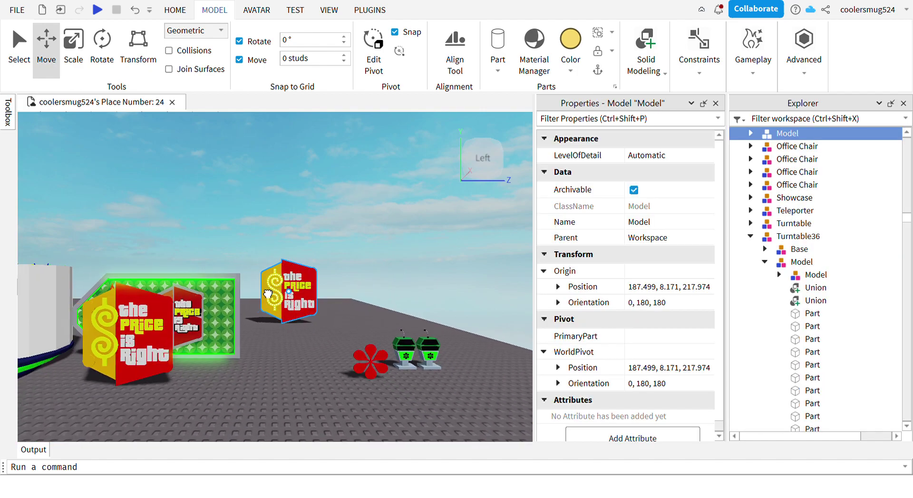
pyautogui.press('s')
pyautogui.press('a')
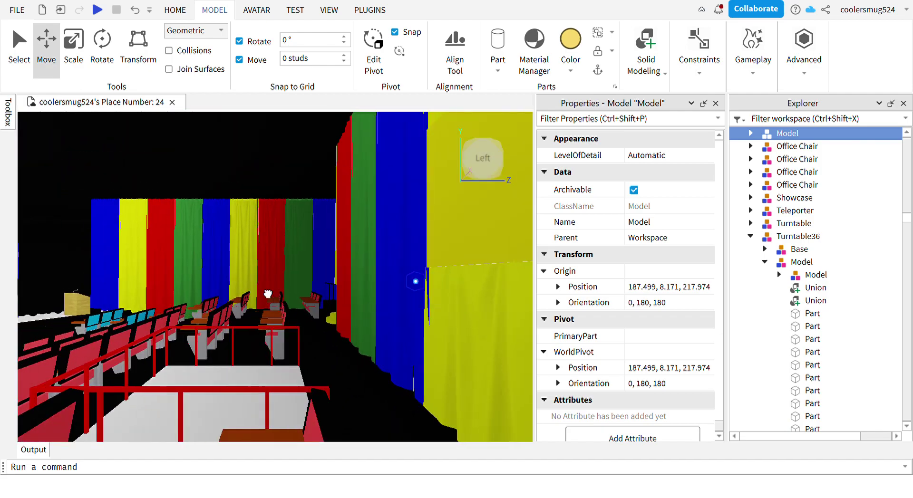
pyautogui.press('w')
pyautogui.press('a')
pyautogui.moveTo(267, 294); pyautogui.dragTo(380, 240)
pyautogui.press('w')
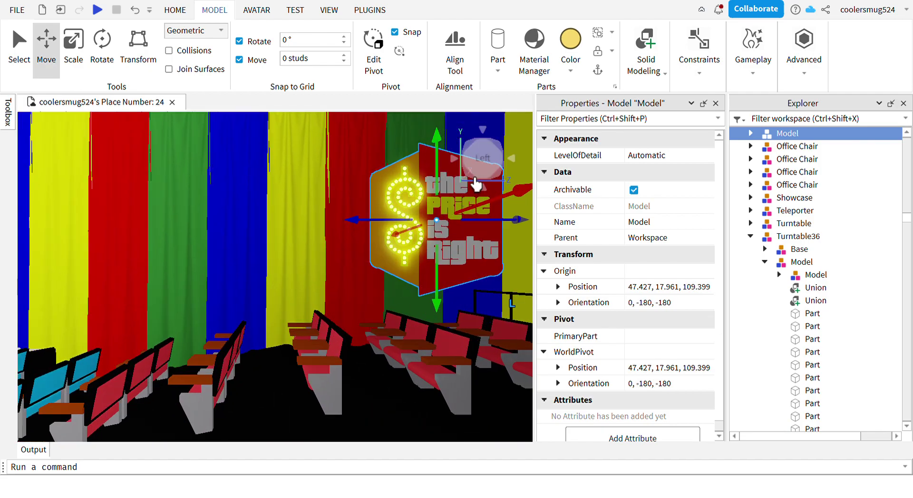
# Try rotating the sign to an orientation of 0, 90, -180 and hanging it on the curtains behind the rear seats.
pyautogui.click(475, 181)
pyautogui.click(491, 166)
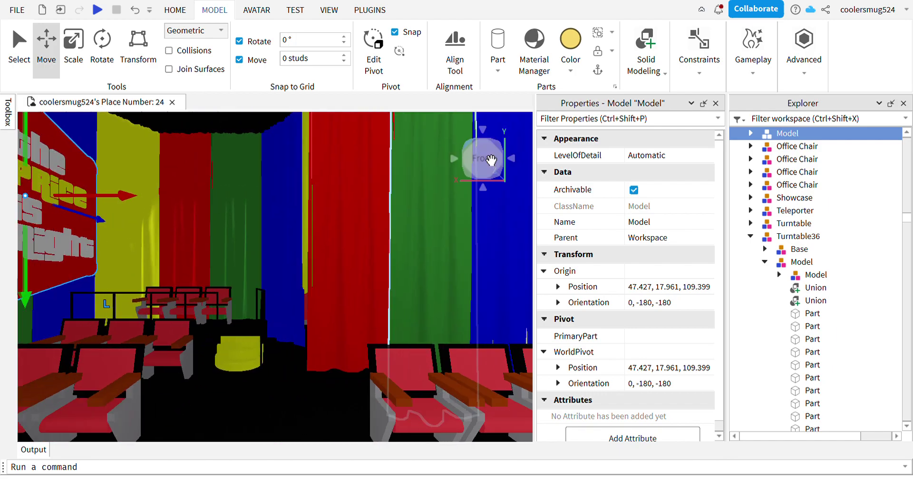
pyautogui.click(102, 48)
pyautogui.moveTo(142, 222); pyautogui.dragTo(79, 201)
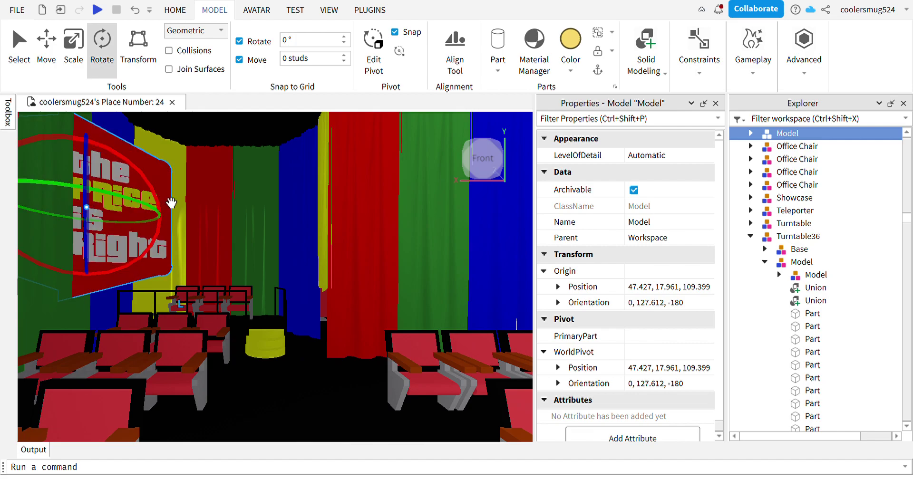
pyautogui.moveTo(192, 187); pyautogui.dragTo(278, 186)
# Try enlarging the sign slightly, and lower it on the rear curtains to a height of 20.43.
pyautogui.click(46, 50)
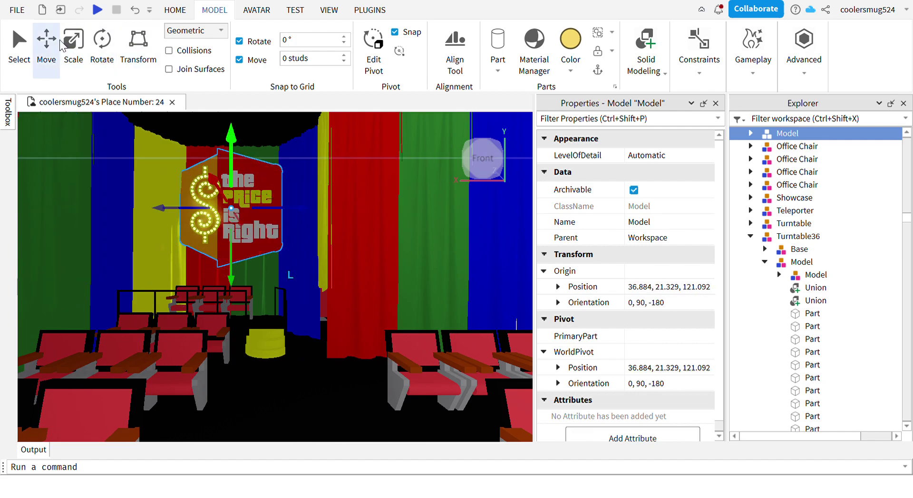
pyautogui.click(60, 40)
pyautogui.click(46, 41)
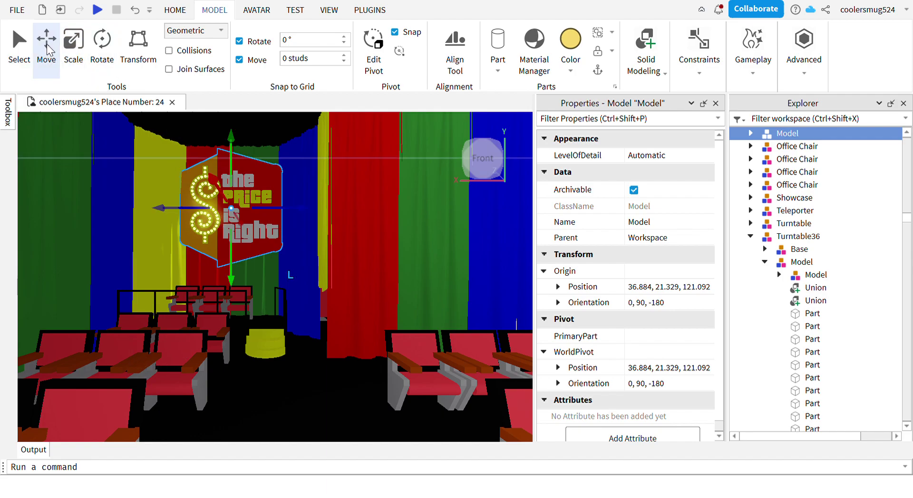
pyautogui.click(73, 41)
pyautogui.moveTo(232, 285); pyautogui.dragTo(233, 297)
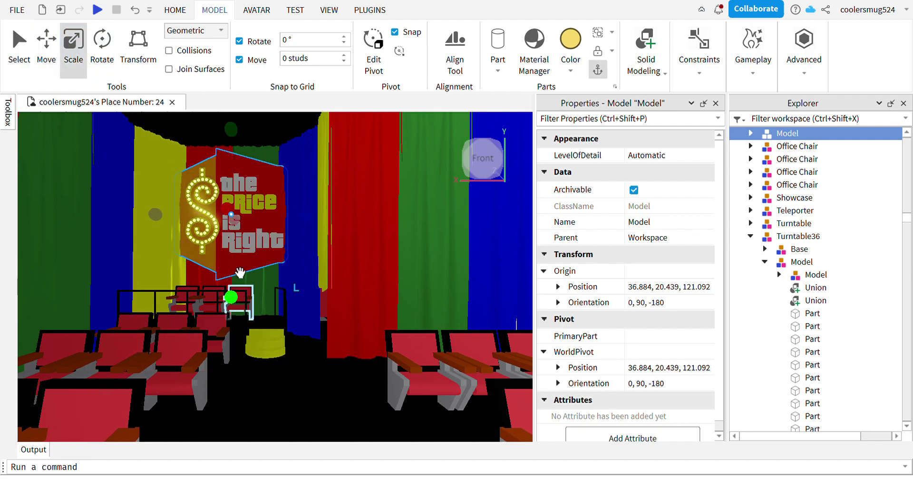
pyautogui.click(42, 56)
pyautogui.moveTo(236, 154)
pyautogui.mouseDown()
pyautogui.moveTo(228, 152)
pyautogui.moveTo(237, 148)
pyautogui.mouseUp()
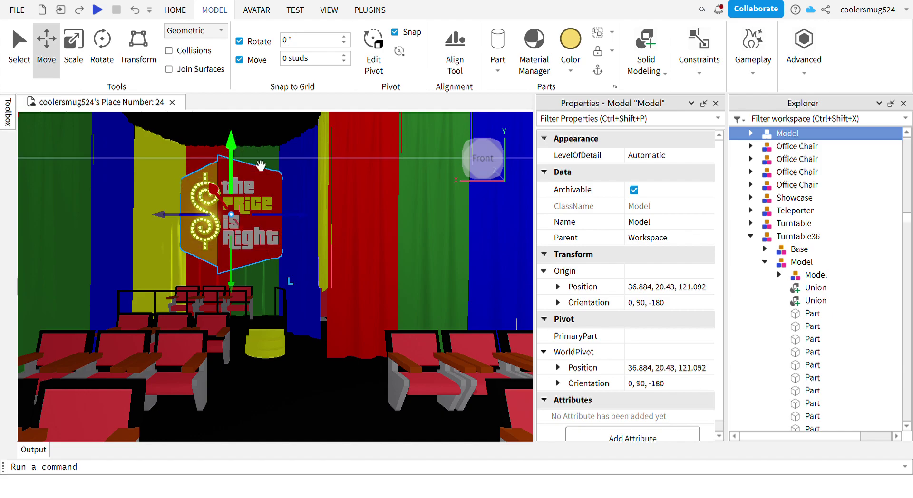
# Try shifting the sign slightly sideways along the rear curtains to a Z position of 120.621.
pyautogui.scroll(3, 260, 166)
pyautogui.scroll(3, 342, 273)
pyautogui.moveTo(342, 273); pyautogui.dragTo(342, 273, button='right')
pyautogui.scroll(-1, 342, 273)
pyautogui.moveTo(272, 245); pyautogui.dragTo(263, 247)
pyautogui.click(489, 193)
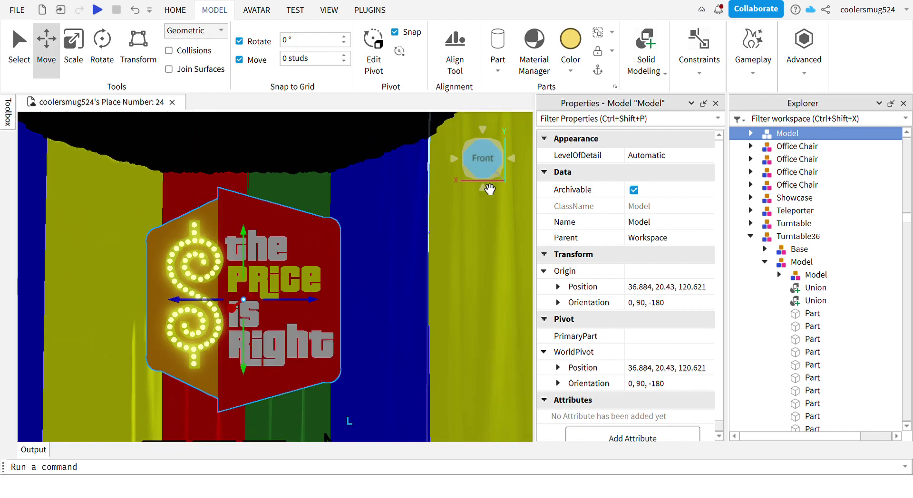
pyautogui.scroll(-2, 489, 189)
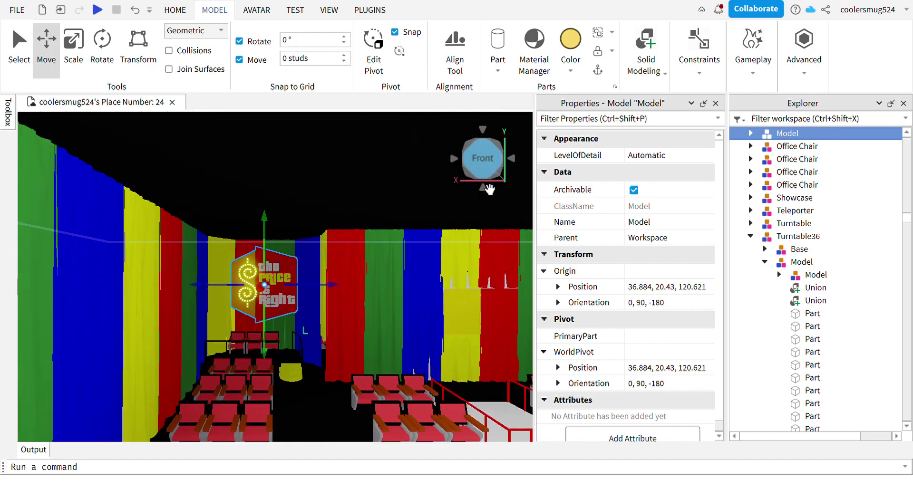
pyautogui.scroll(4, 490, 189)
# Undo the sign's placement and rotation in the audience area and deselect the model.
pyautogui.hotkey('ctrl', 'z')
pyautogui.hotkey('ctrl', 'z')
pyautogui.hotkey('ctrl', 'z')
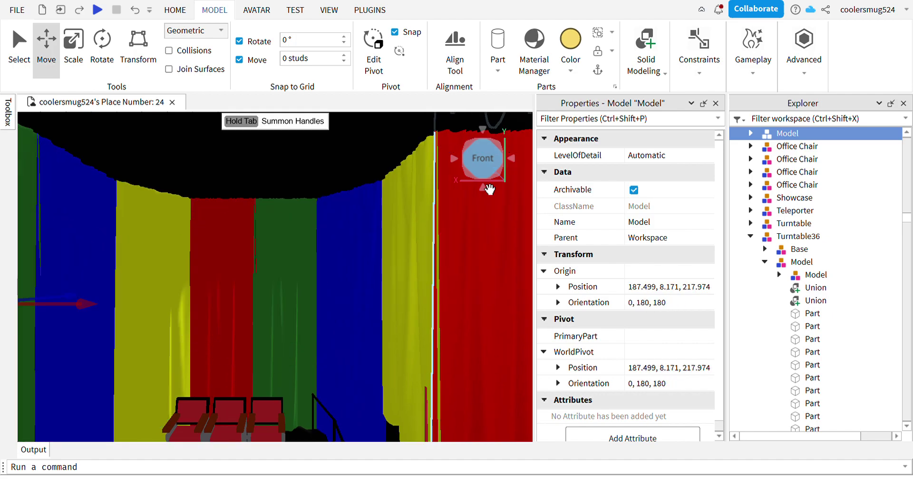
pyautogui.press('f')
pyautogui.moveTo(407, 218); pyautogui.dragTo(395, 217, button='right')
pyautogui.scroll(-4, 395, 218)
pyautogui.click(395, 218)
pyautogui.scroll(-6, 395, 218)
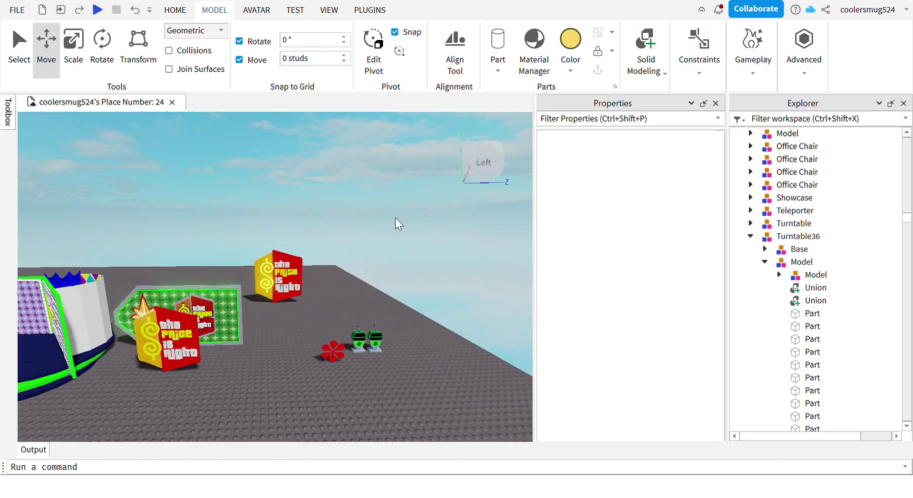
pyautogui.press('a')
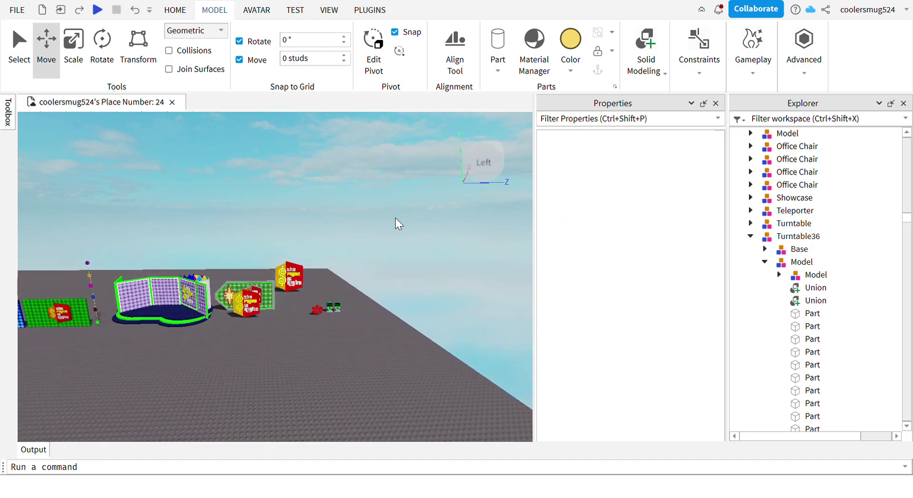
pyautogui.moveTo(395, 218); pyautogui.dragTo(395, 218, button='right')
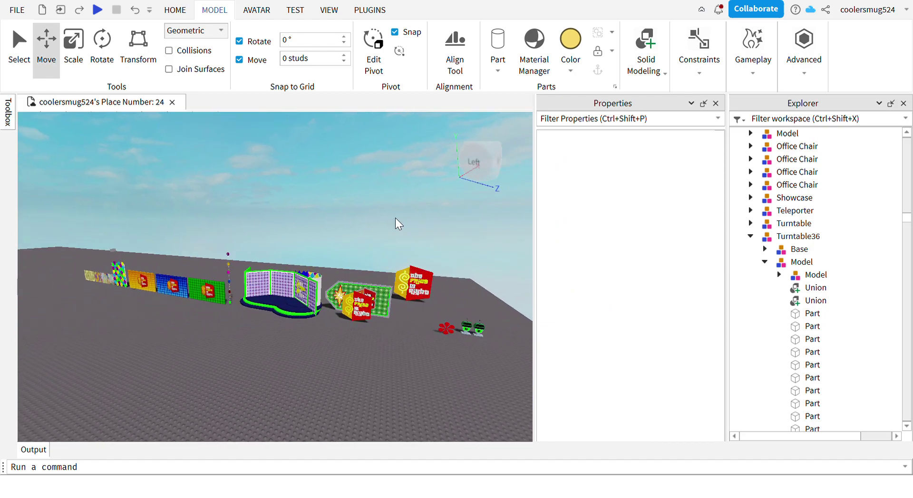